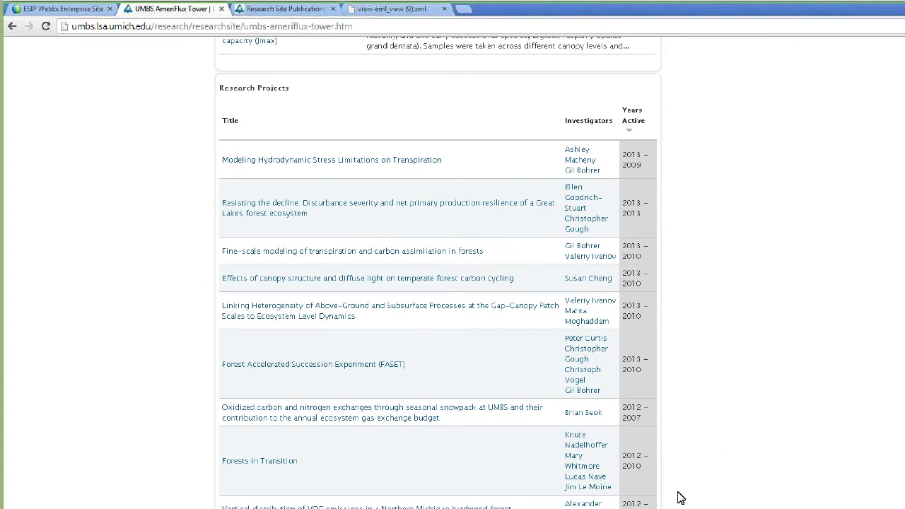
# Review the UMBS AmeriFlux Tower research site page, including its research projects, site overview, map and publications.
pyautogui.scroll(1, 681, 498)
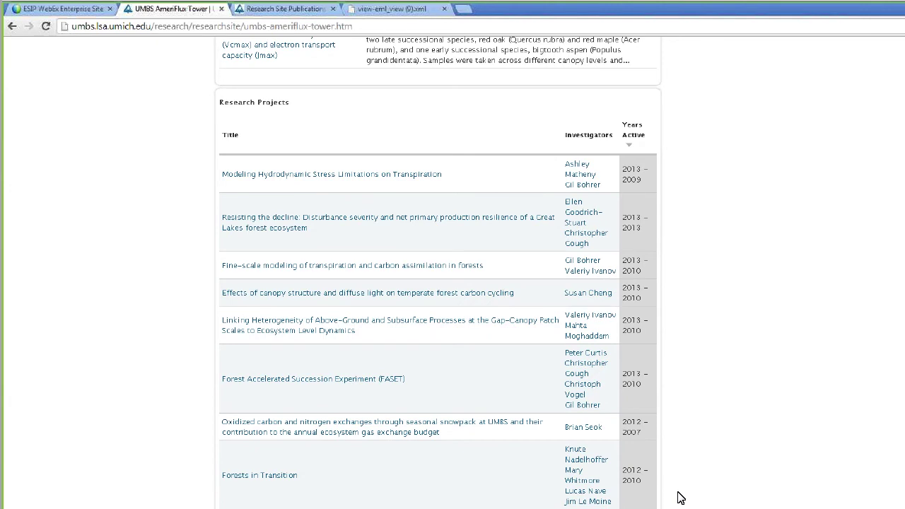
pyautogui.scroll(1, 682, 499)
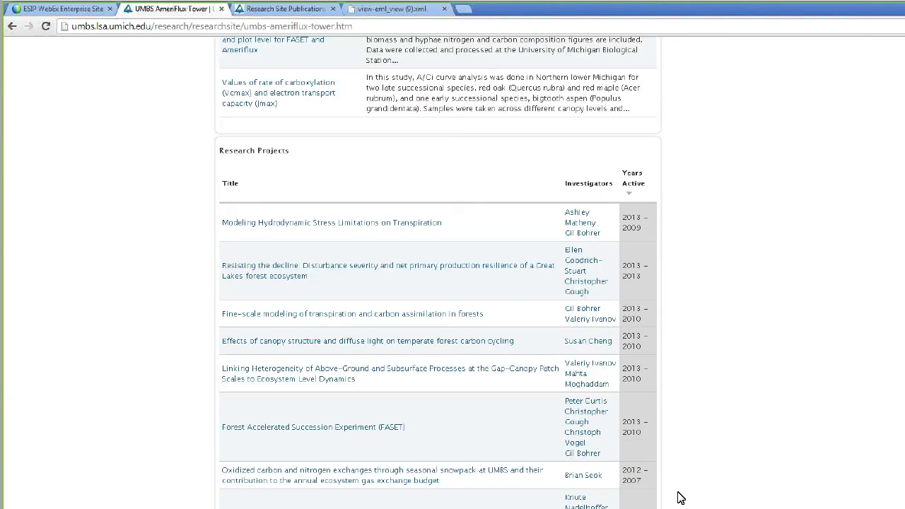
pyautogui.scroll(6, 681, 499)
pyautogui.scroll(10, 681, 498)
pyautogui.scroll(8, 681, 499)
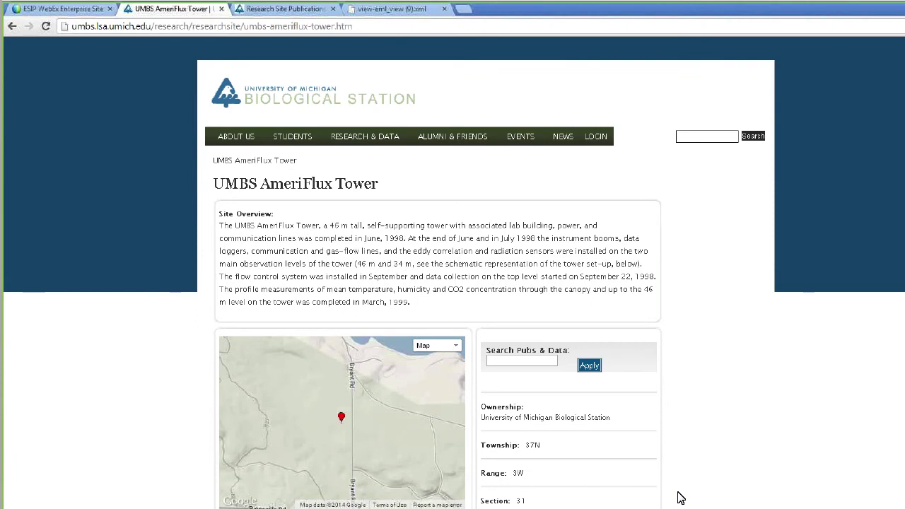
pyautogui.scroll(-2, 701, 368)
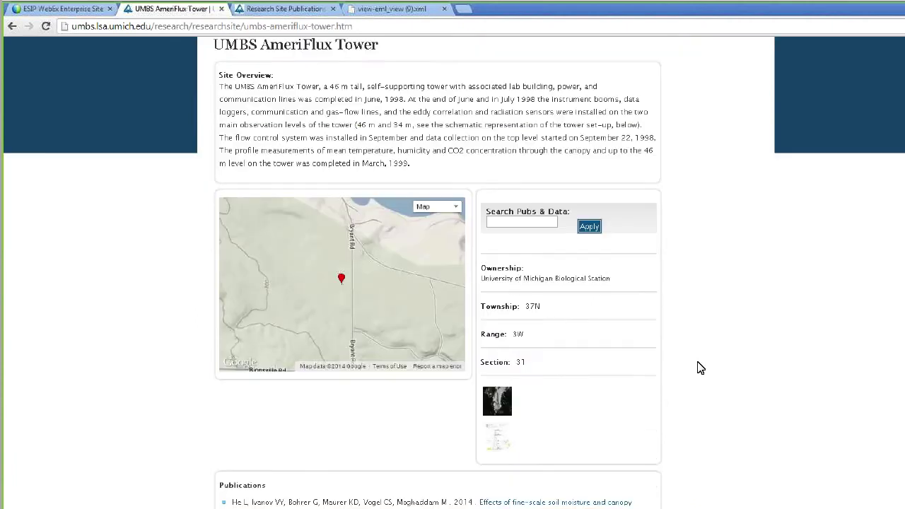
pyautogui.scroll(-1, 700, 368)
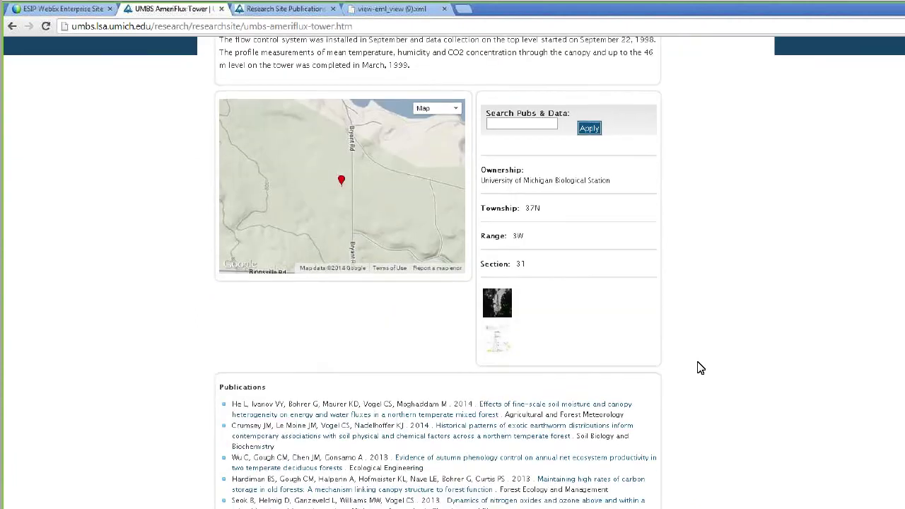
# Log in to the Biological Station site with the account e-mail and password.
pyautogui.scroll(3, 700, 368)
pyautogui.click(597, 138)
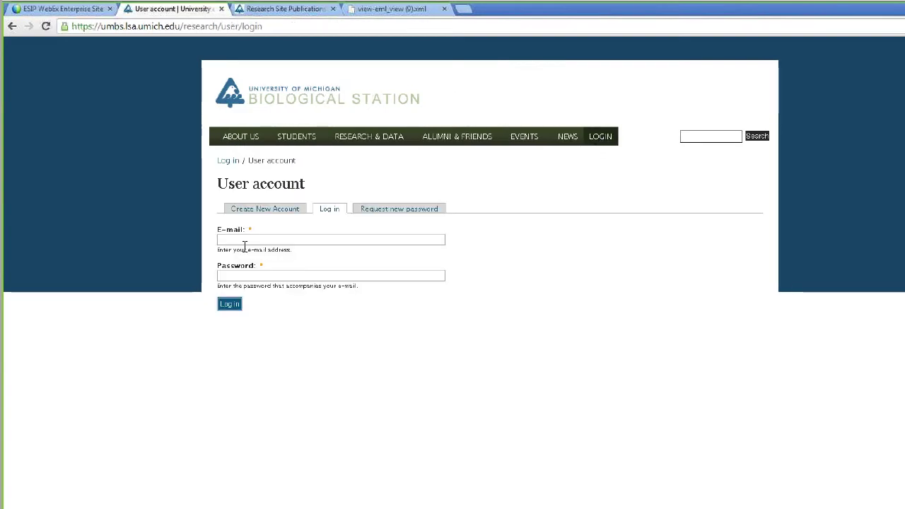
pyautogui.click(241, 242)
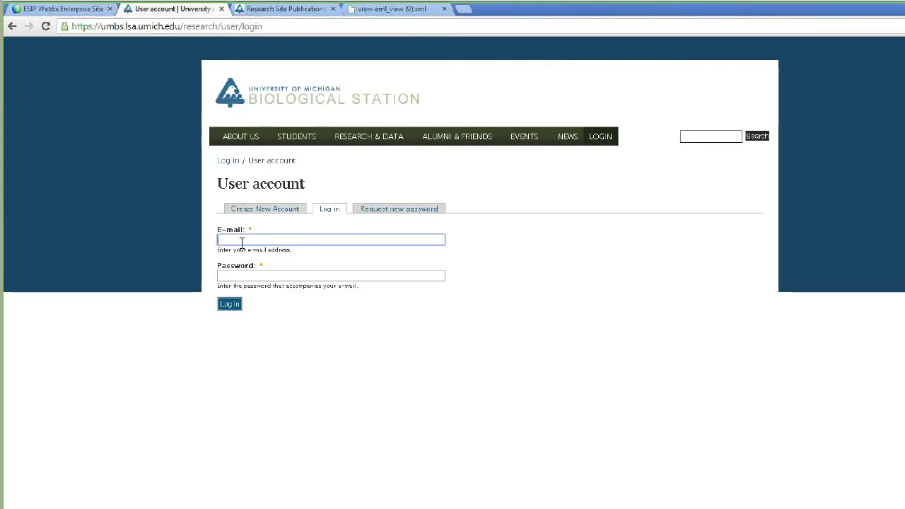
pyautogui.write('um')
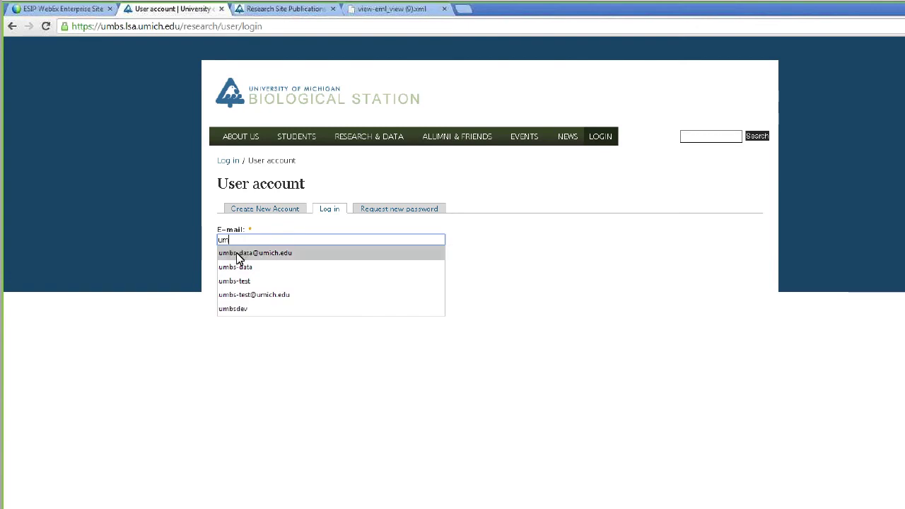
pyautogui.click(238, 259)
pyautogui.click(236, 275)
pyautogui.write('•••••••••••')
pyautogui.press('Return')
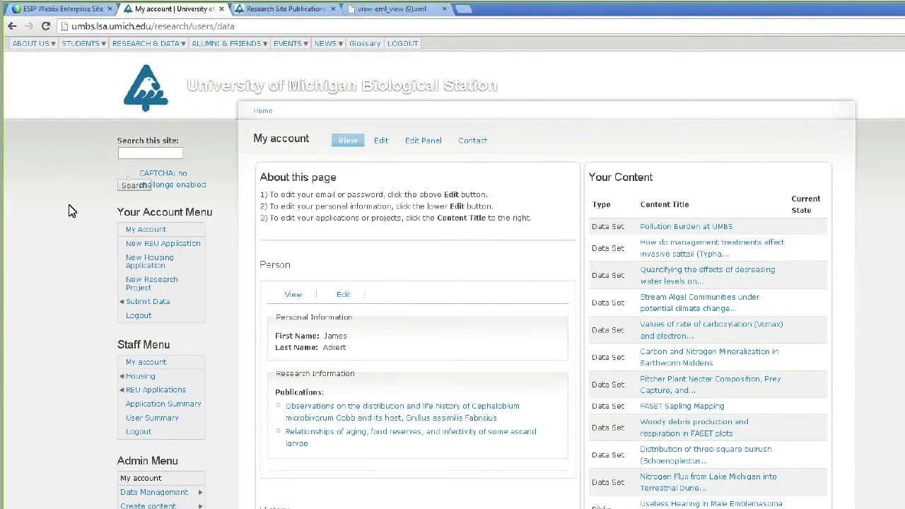
# Look over the account page and open the form for submitting a new dataset.
pyautogui.scroll(-1, 71, 195)
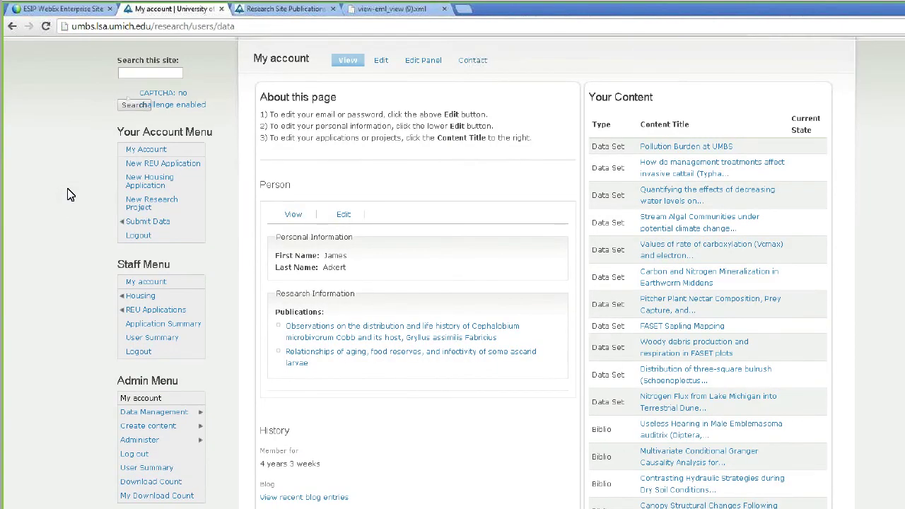
pyautogui.scroll(1, 70, 195)
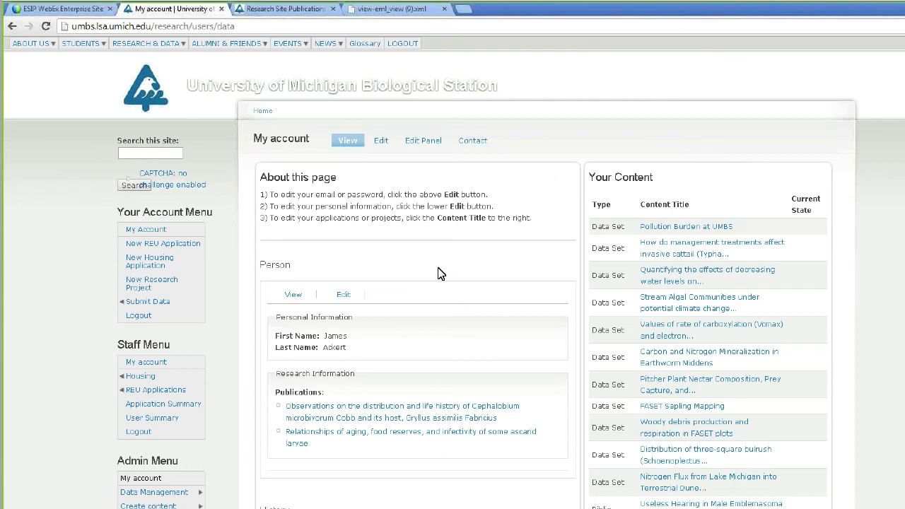
pyautogui.moveTo(150, 310)
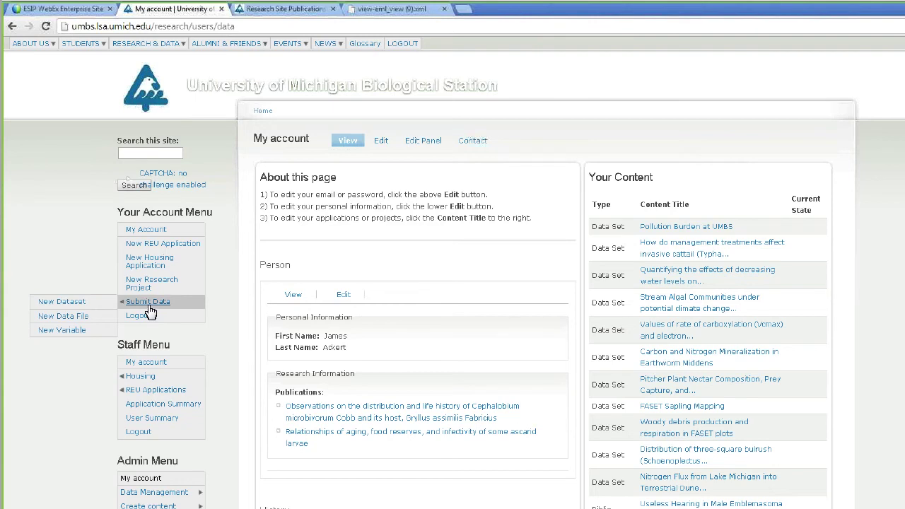
pyautogui.click(78, 304)
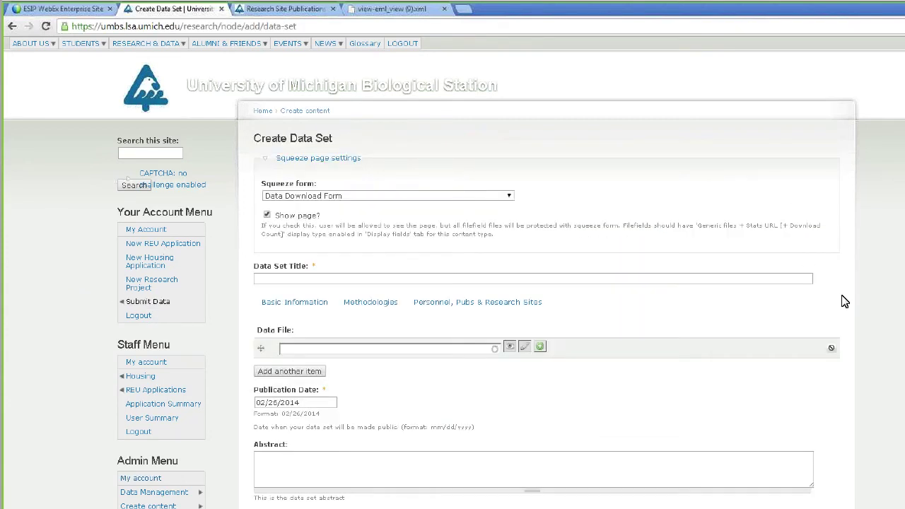
# Examine the basic information fields of the Create Data Set form, including title, data file, publication date, abstract and image.
pyautogui.scroll(-1, 845, 301)
pyautogui.scroll(-1, 846, 302)
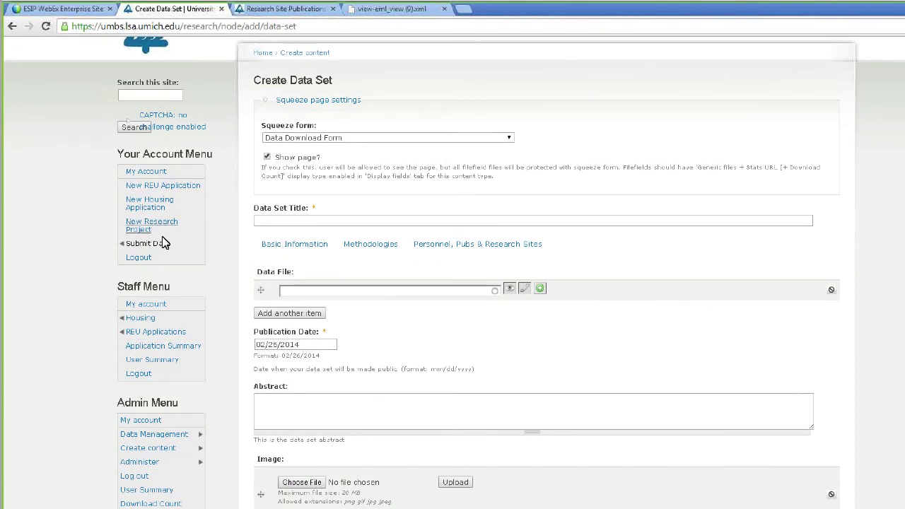
pyautogui.moveTo(164, 246)
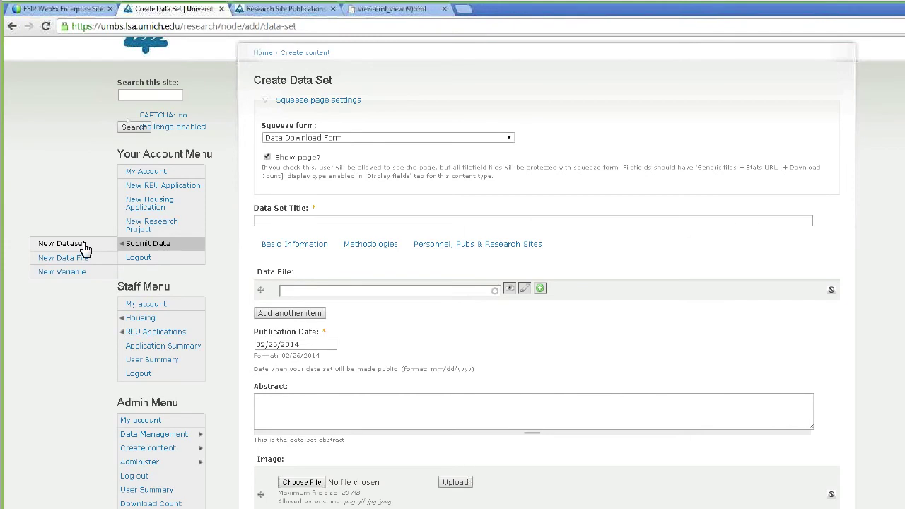
pyautogui.scroll(-1, 899, 288)
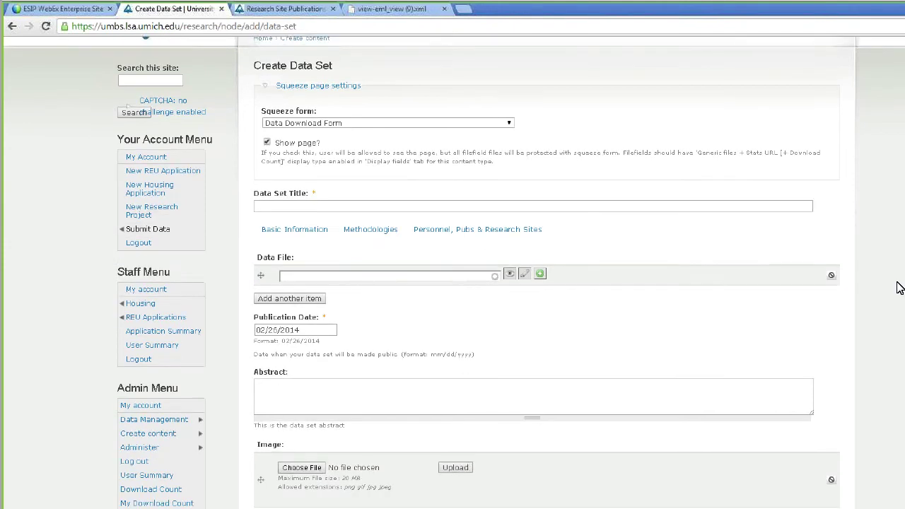
pyautogui.scroll(-2, 899, 288)
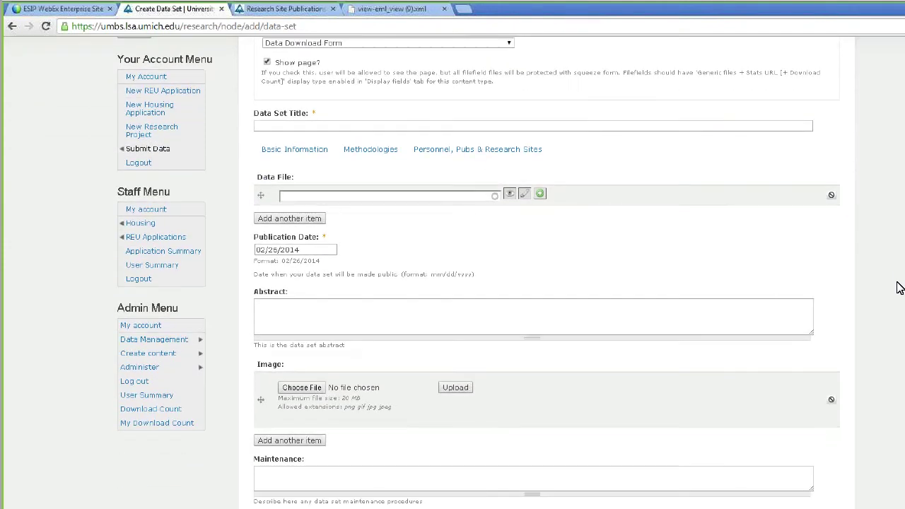
pyautogui.scroll(-2, 899, 288)
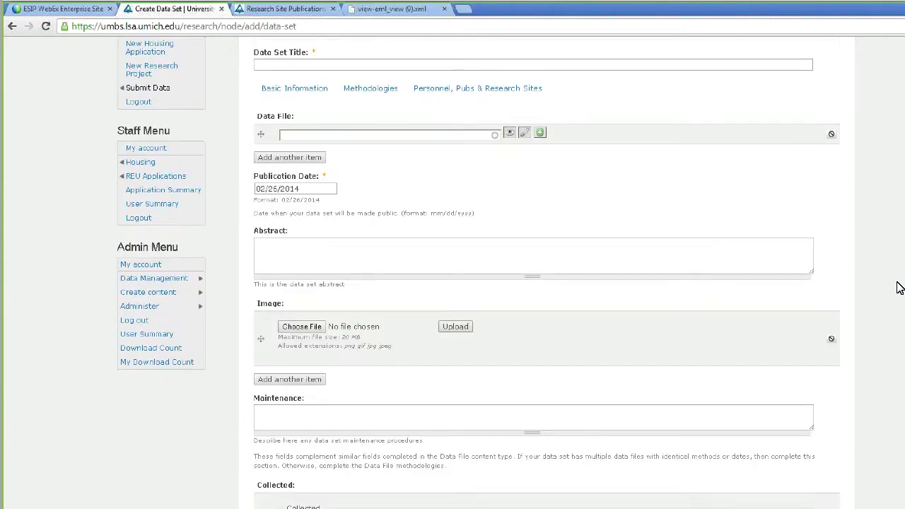
pyautogui.scroll(1, 899, 288)
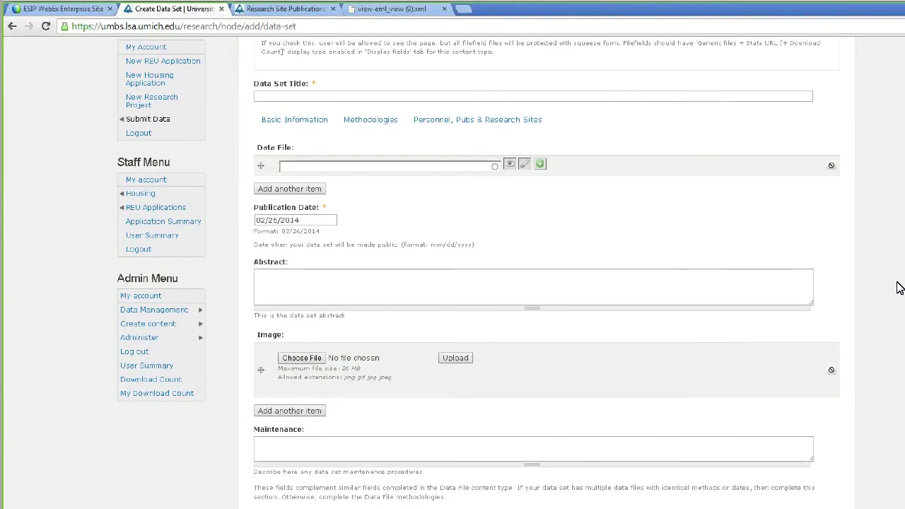
# Examine the data set form's methods, instrumentation, personnel, publications, research site, classification and revision fields.
pyautogui.scroll(-5, 899, 287)
pyautogui.scroll(-12, 900, 288)
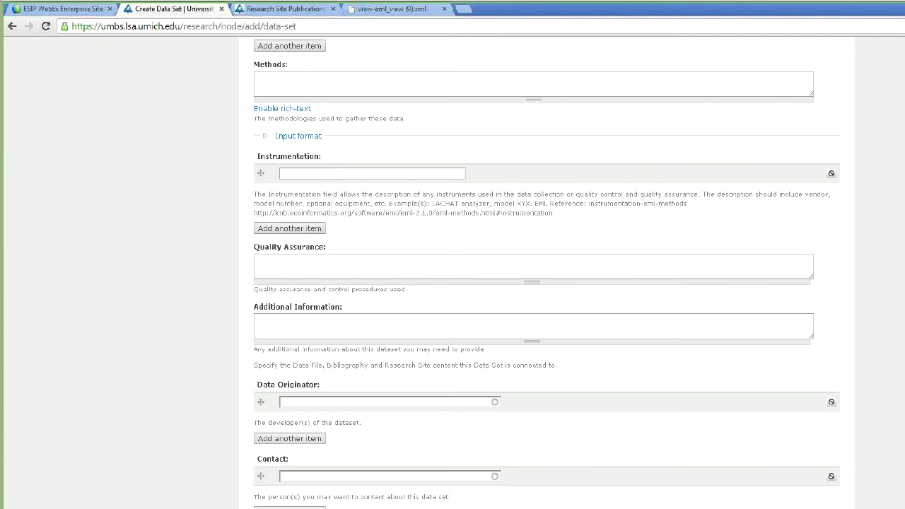
pyautogui.scroll(-7, 899, 288)
pyautogui.scroll(-6, 900, 288)
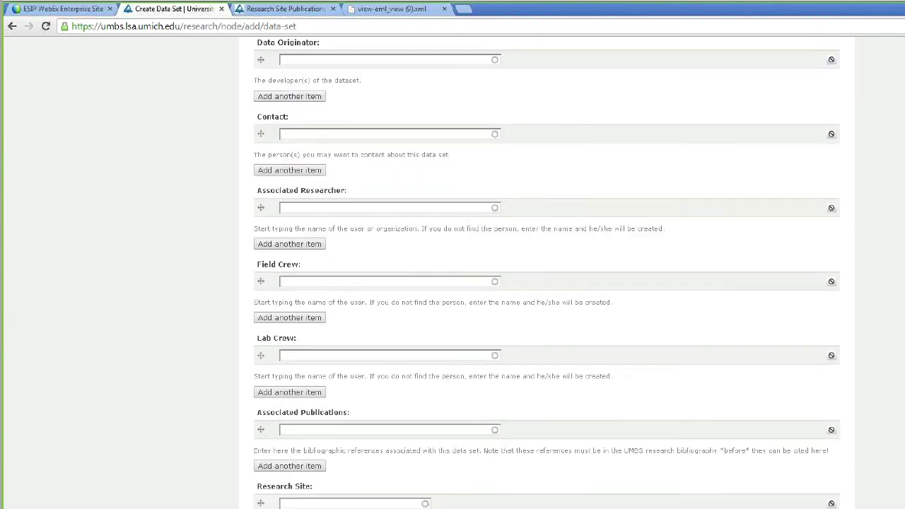
pyautogui.scroll(-7, 546, 283)
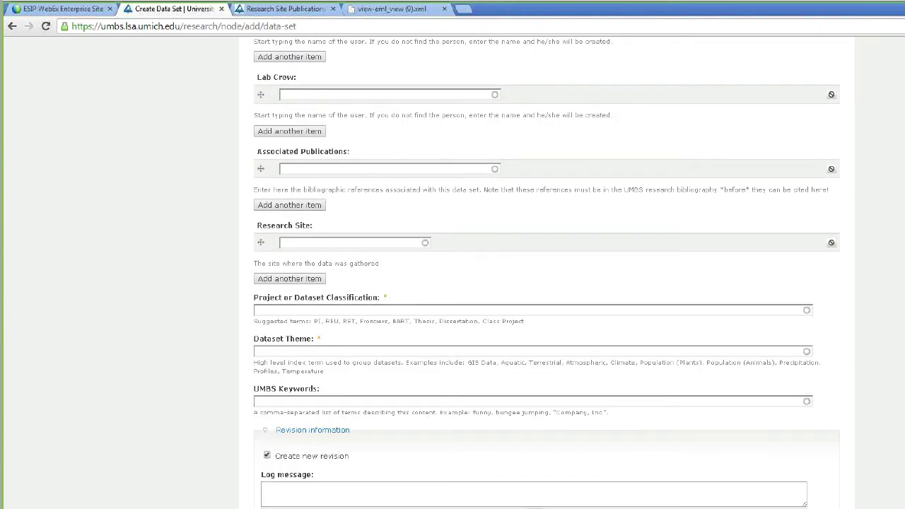
pyautogui.scroll(-3, 547, 273)
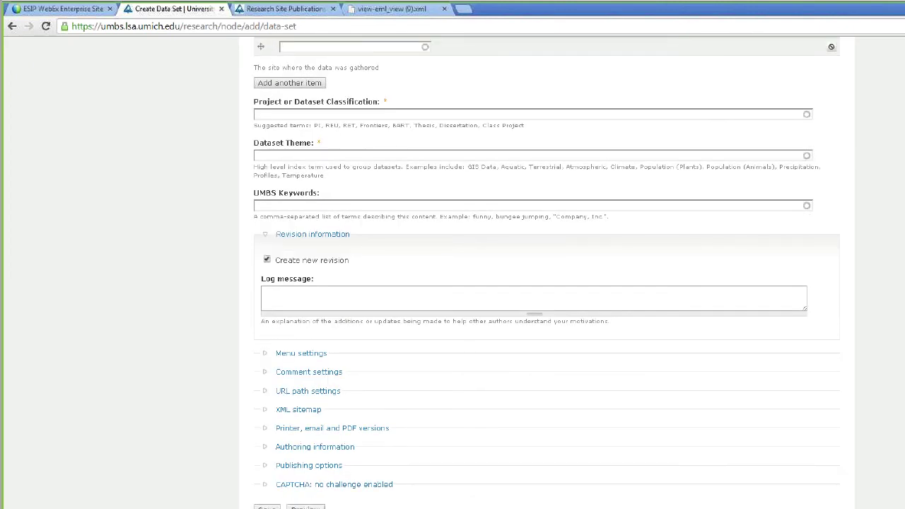
# Open the form for submitting a new data file.
pyautogui.scroll(20, 547, 273)
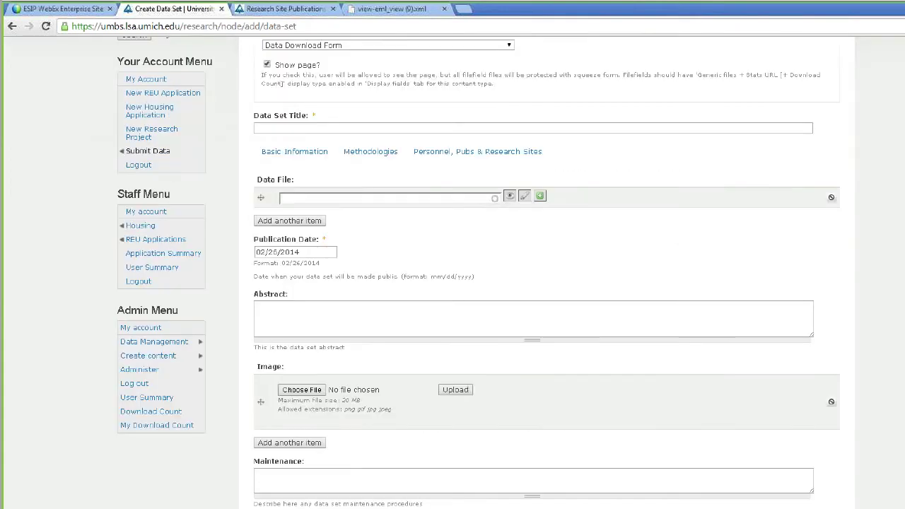
pyautogui.scroll(3, 711, 289)
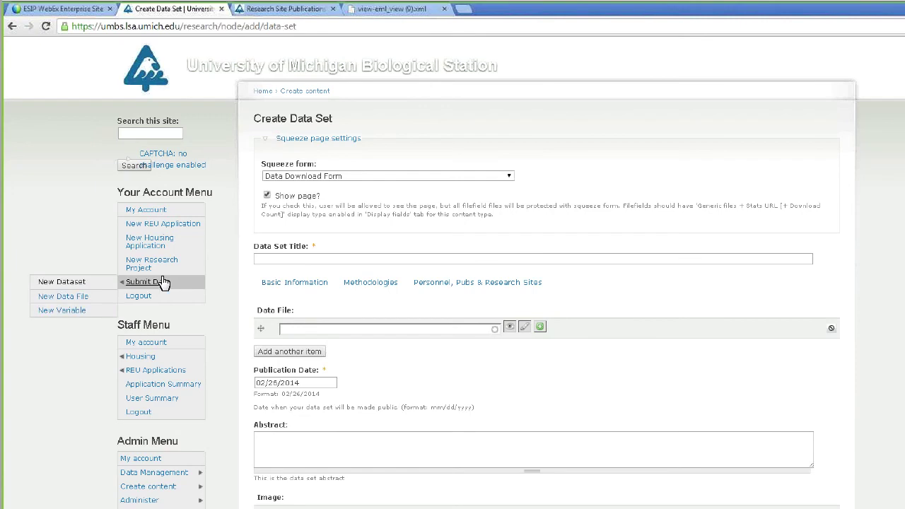
pyautogui.moveTo(137, 290)
pyautogui.click(72, 303)
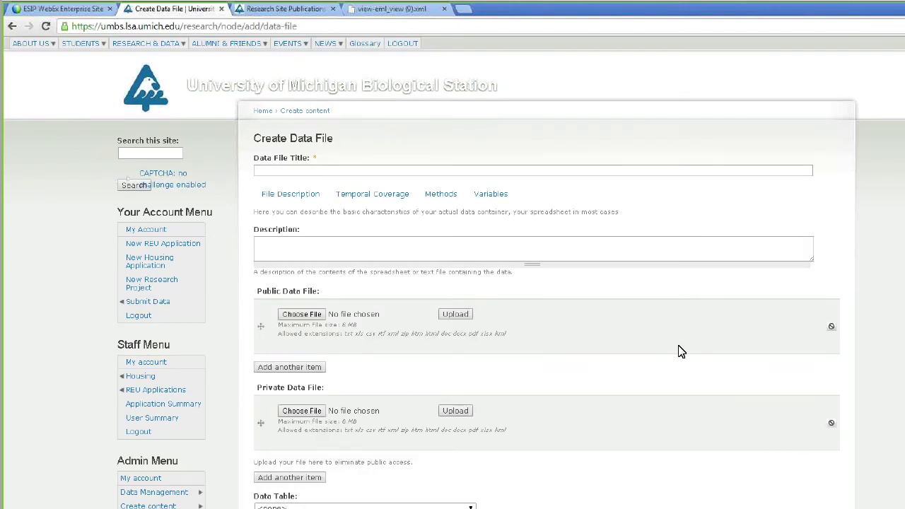
# Examine the Create Data File form's description, public and private file uploads, and data table fields.
pyautogui.scroll(-1, 680, 352)
pyautogui.scroll(-1, 681, 352)
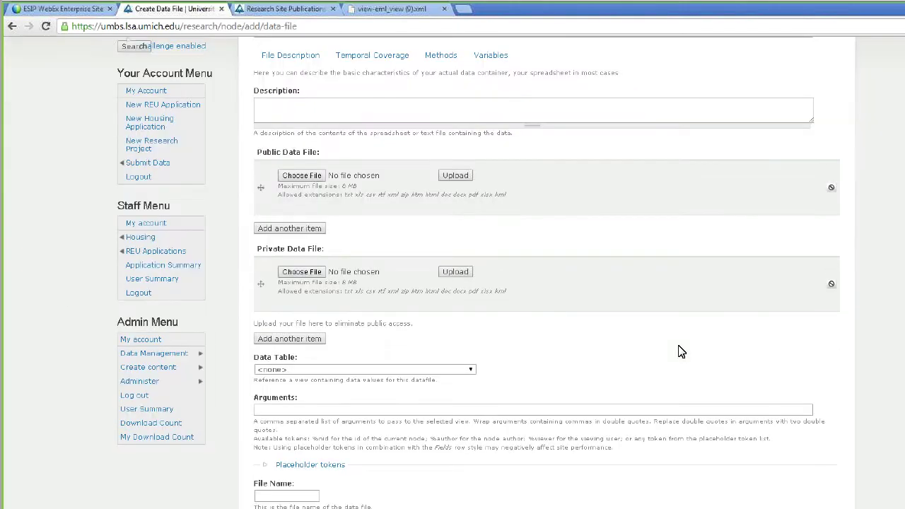
pyautogui.scroll(1, 681, 352)
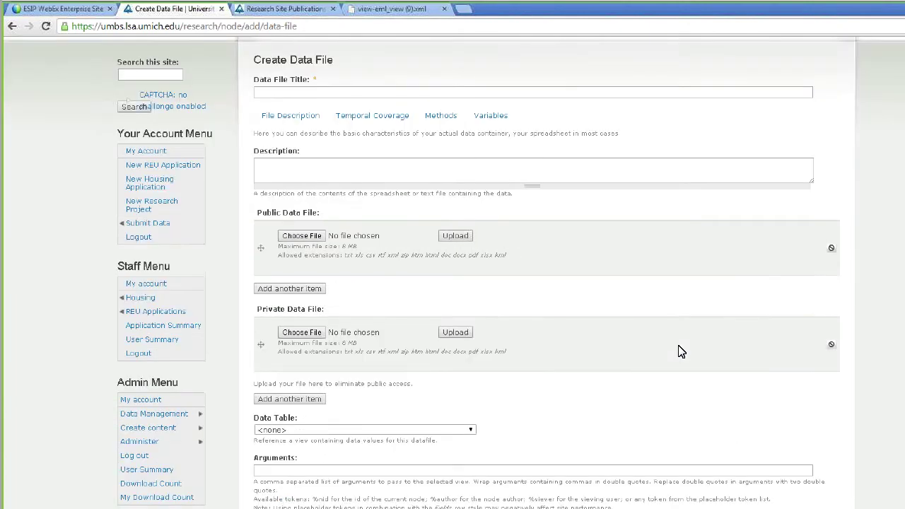
pyautogui.scroll(1, 680, 352)
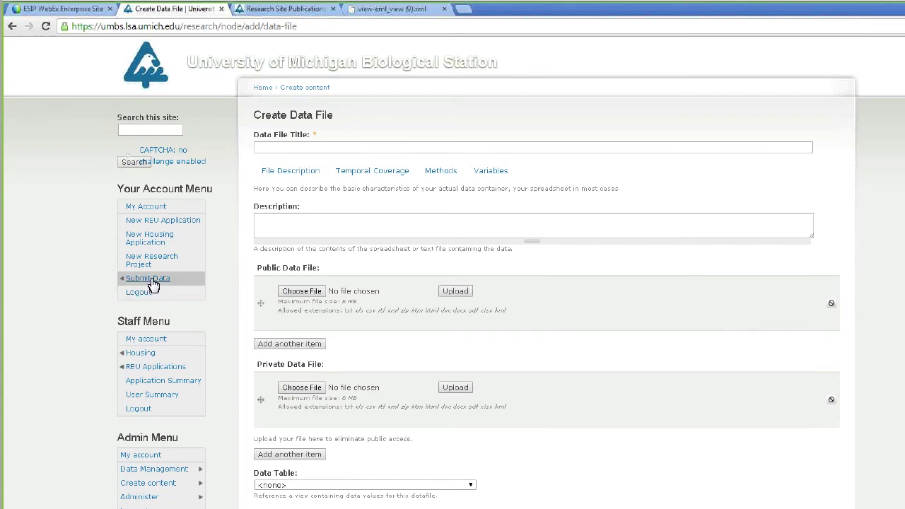
pyautogui.moveTo(150, 281)
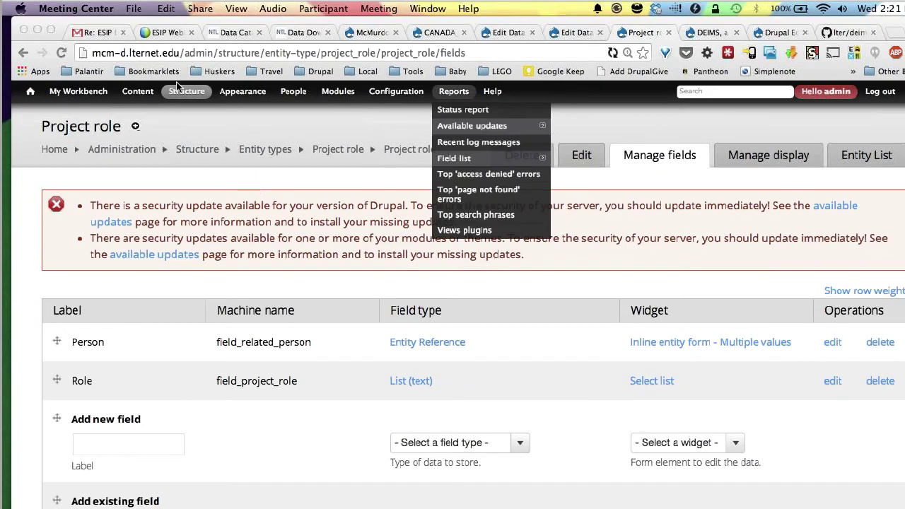
# Search the North Temperate Lakes data catalog for datasets whose abstract contains "airport".
pyautogui.click(233, 32)
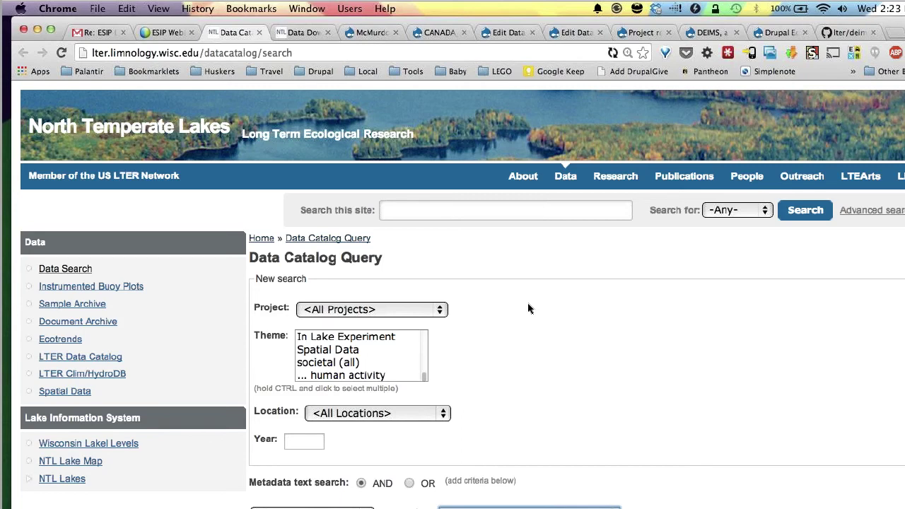
pyautogui.scroll(-5, 529, 309)
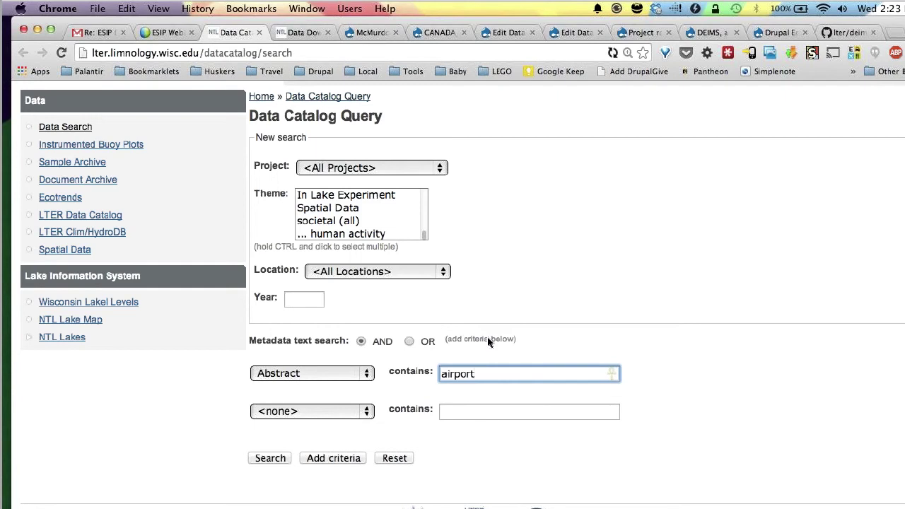
pyautogui.click(276, 458)
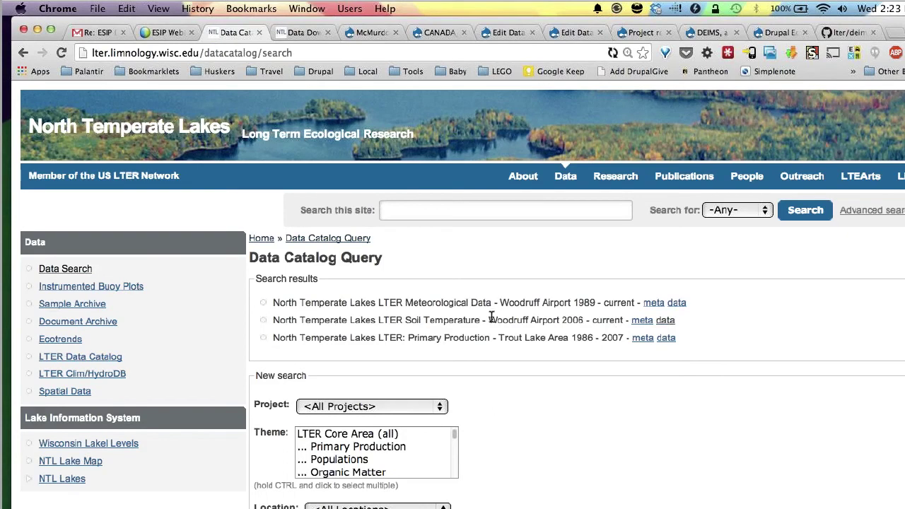
# Open the data of the Woodruff Airport soil temperature dataset and view the download filter for its hourly soil temperatures.
pyautogui.click(665, 324)
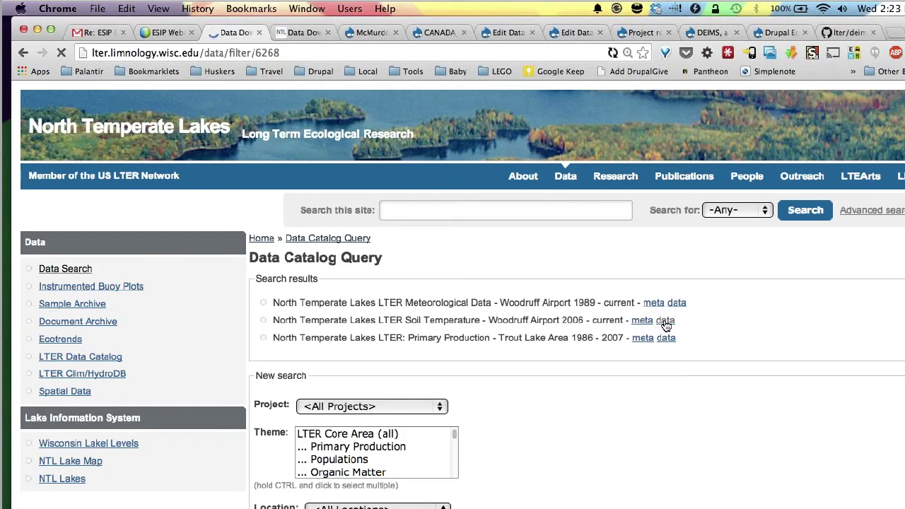
pyautogui.click(292, 36)
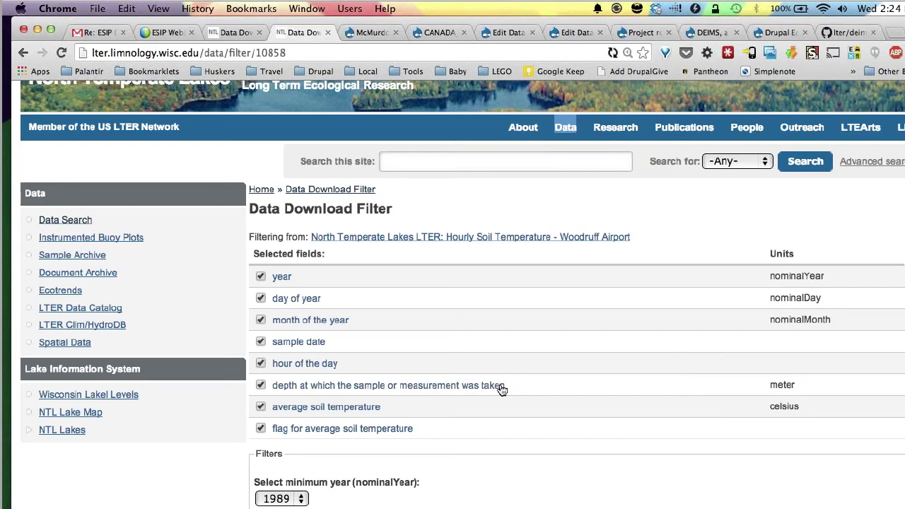
# Look through the download filters for the Woodruff Airport hourly soil temperatures and preview the unfiltered records as a web table.
pyautogui.scroll(-3, 501, 390)
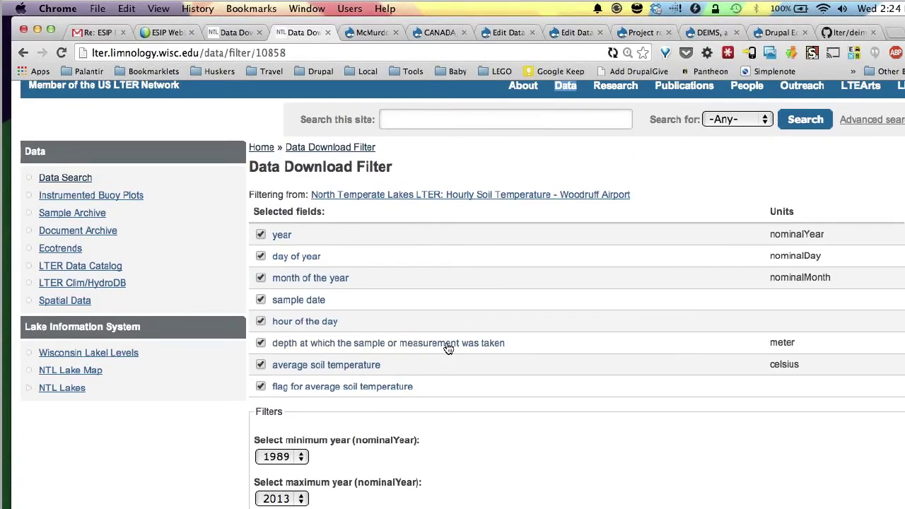
pyautogui.scroll(-10, 446, 343)
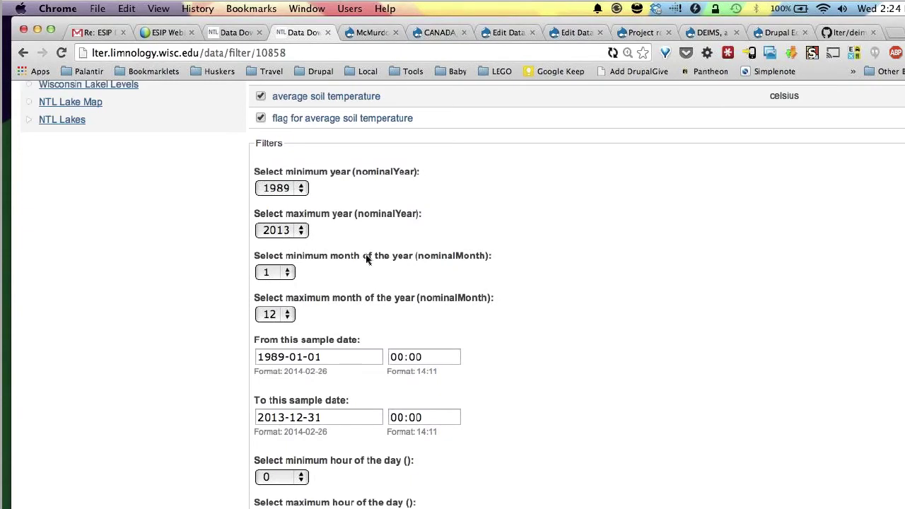
pyautogui.scroll(-8, 366, 259)
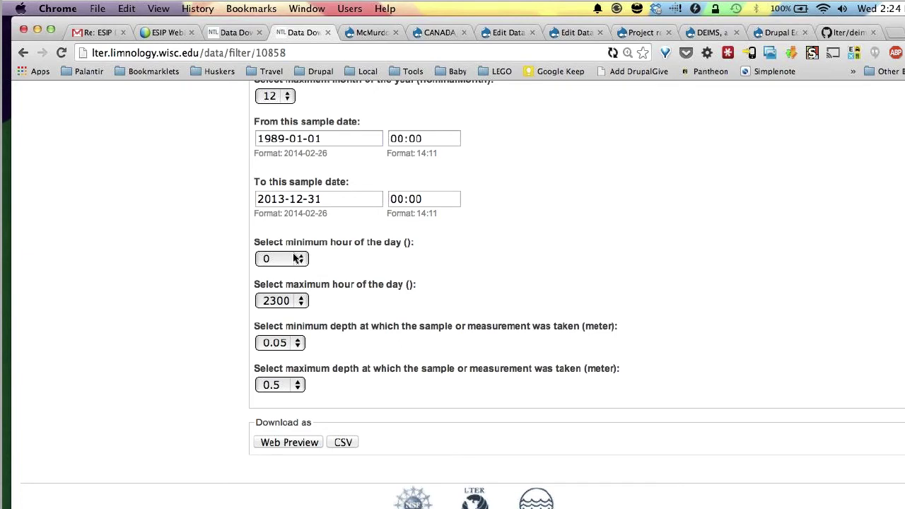
pyautogui.scroll(15, 380, 309)
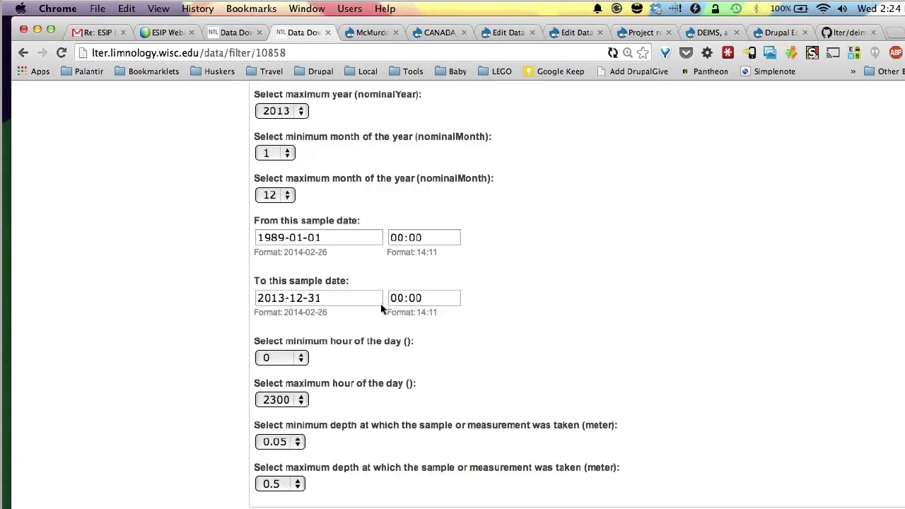
pyautogui.scroll(-10, 381, 303)
pyautogui.scroll(-5, 384, 300)
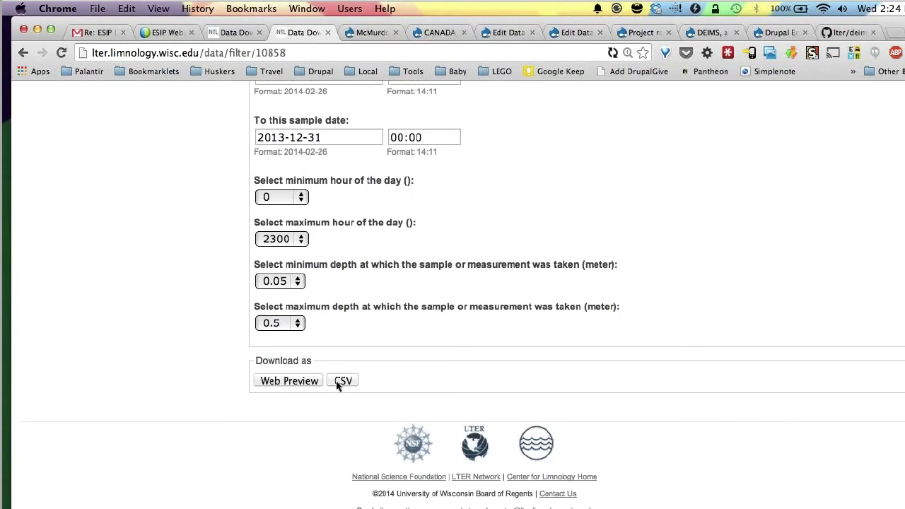
pyautogui.click(296, 385)
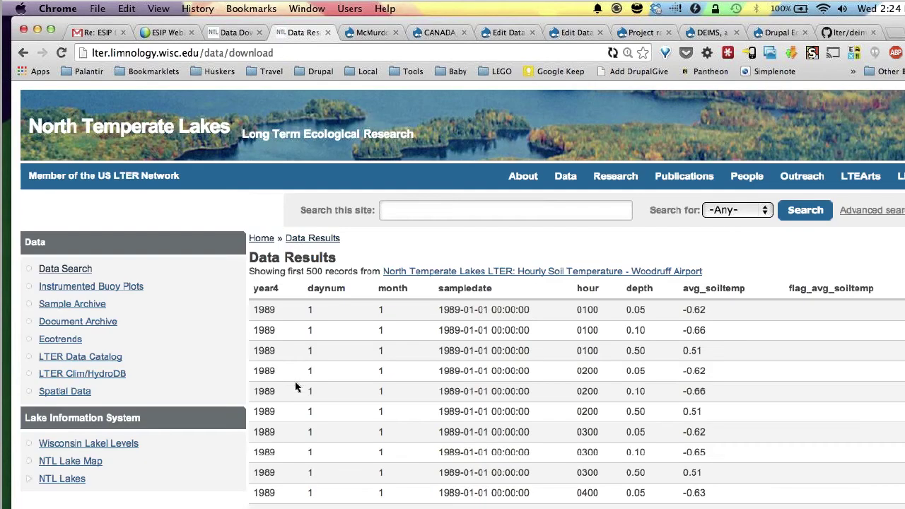
pyautogui.scroll(-5, 534, 312)
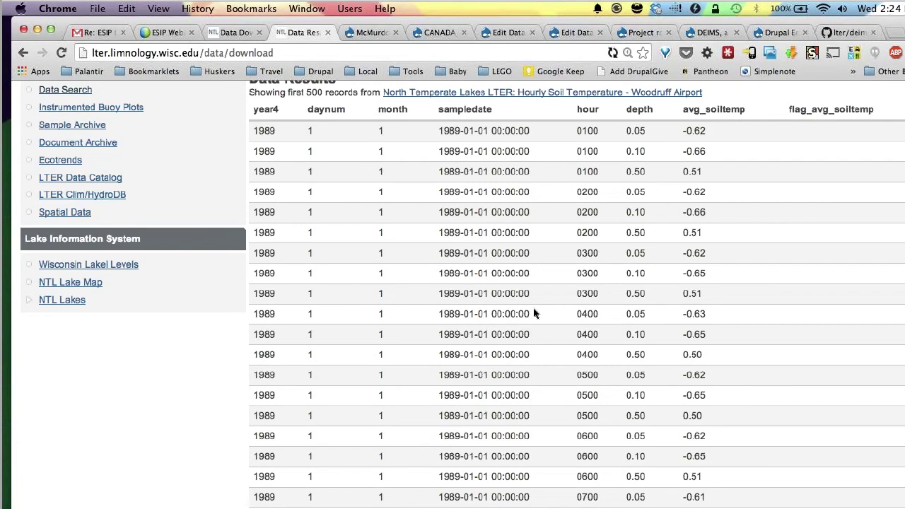
# Switch to the McMurdo Dry Valleys data download page and include all listed columns.
pyautogui.click(363, 34)
pyautogui.scroll(-1, 513, 174)
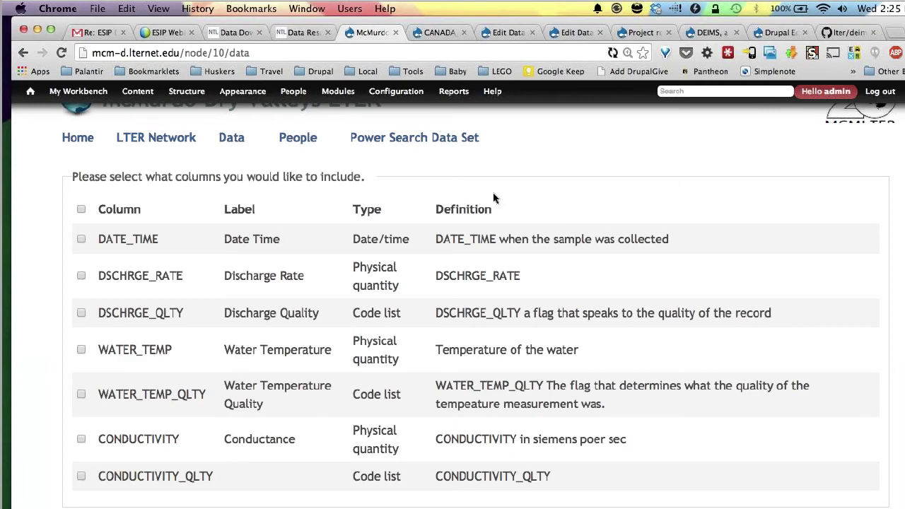
pyautogui.scroll(2, 488, 199)
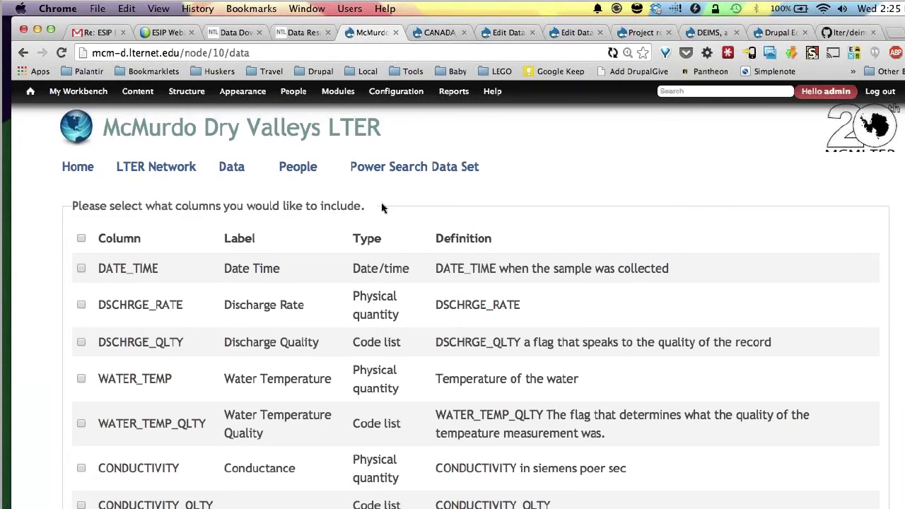
pyautogui.scroll(-8, 423, 217)
pyautogui.scroll(8, 423, 216)
pyautogui.scroll(-3, 423, 216)
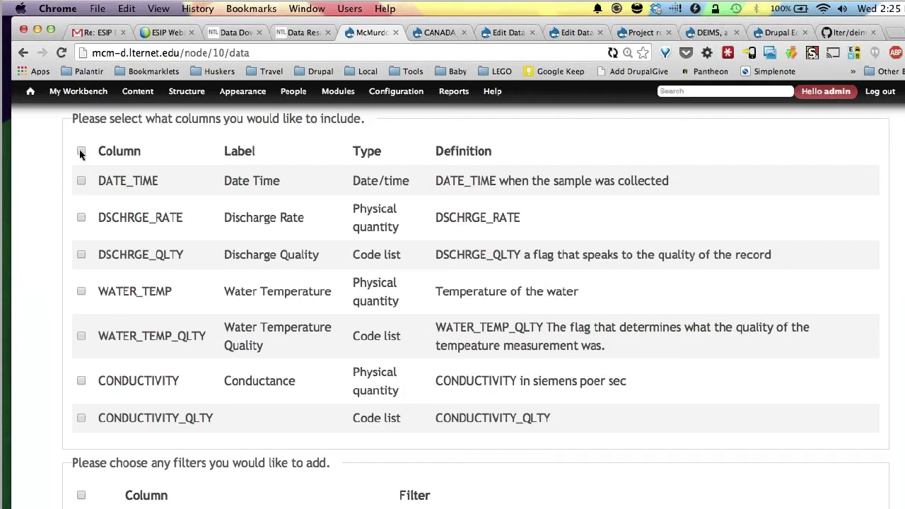
pyautogui.click(81, 152)
# Enable the DATE_TIME filter and view its minimum date calendar without choosing a date.
pyautogui.scroll(-8, 234, 273)
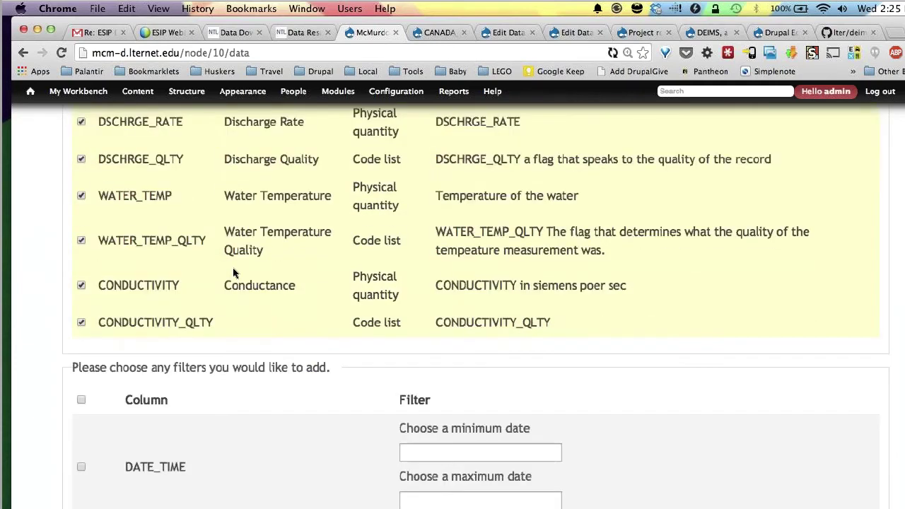
pyautogui.scroll(-3, 234, 273)
pyautogui.click(81, 211)
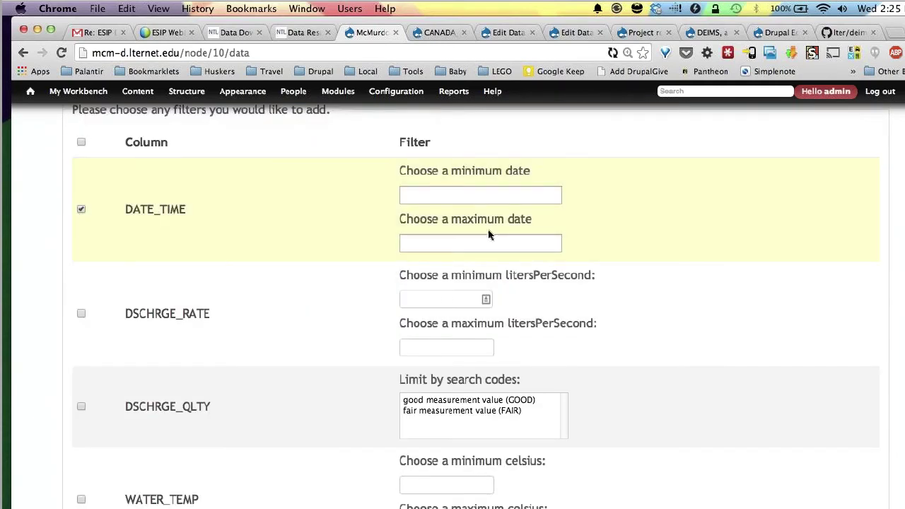
pyautogui.click(463, 196)
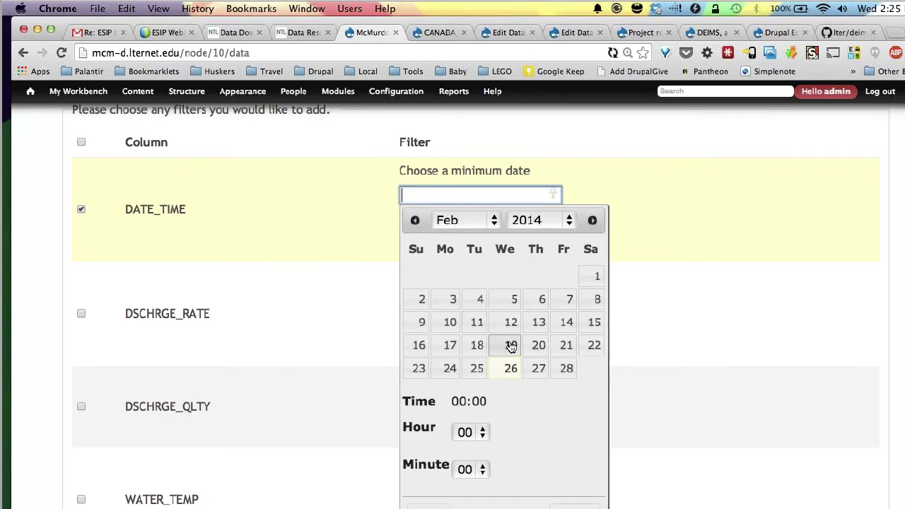
pyautogui.click(298, 237)
# Generate a web preview of the McMurdo data with all columns and look through the records.
pyautogui.scroll(-5, 451, 281)
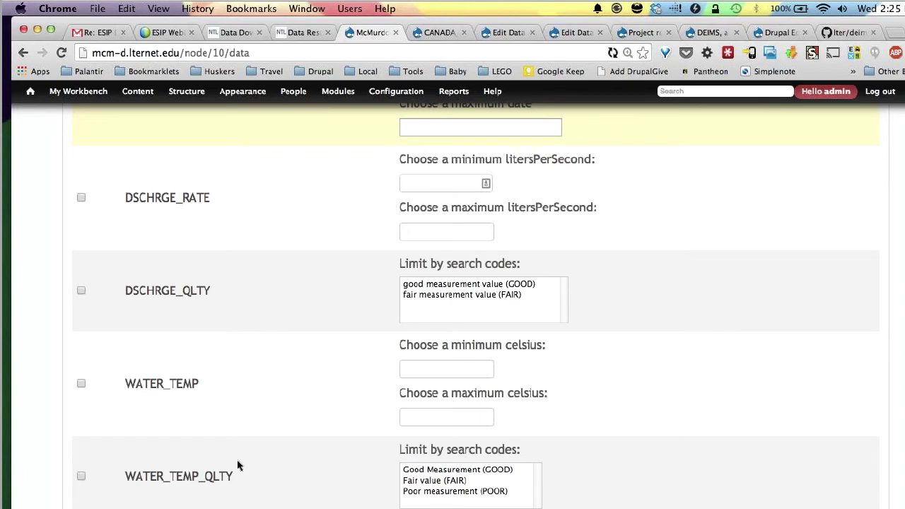
pyautogui.scroll(-3, 239, 464)
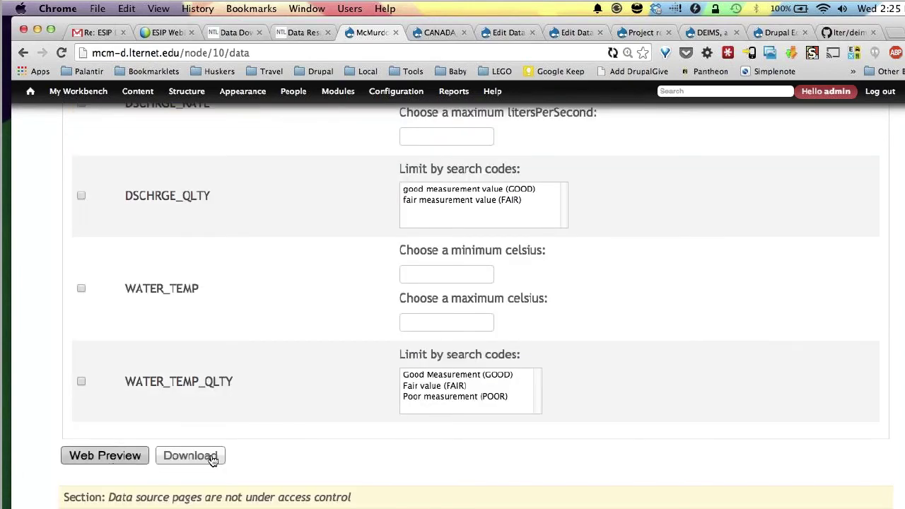
pyautogui.click(129, 457)
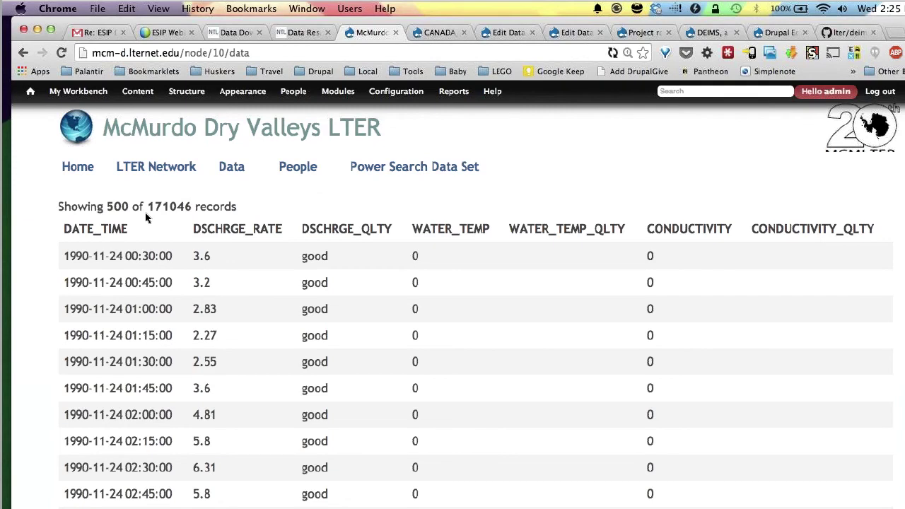
pyautogui.scroll(-15, 249, 198)
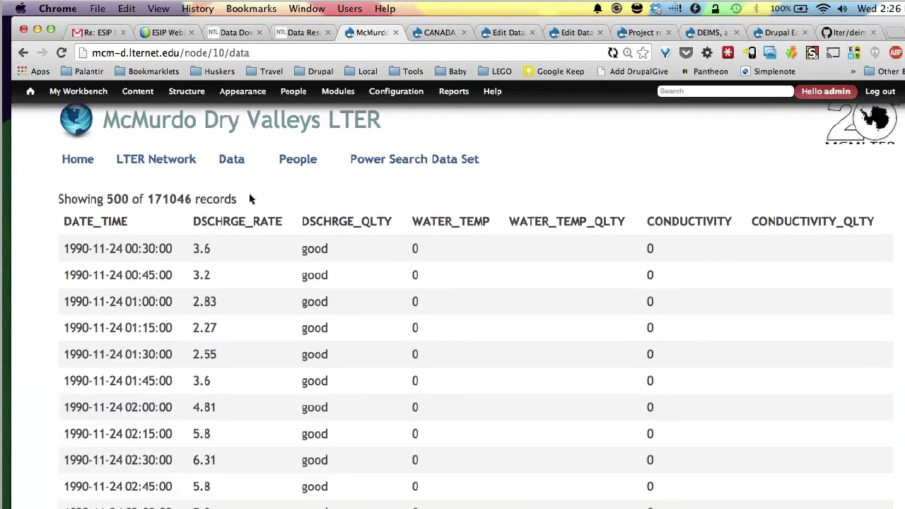
pyautogui.scroll(-4, 249, 198)
pyautogui.scroll(15, 249, 199)
pyautogui.scroll(5, 249, 199)
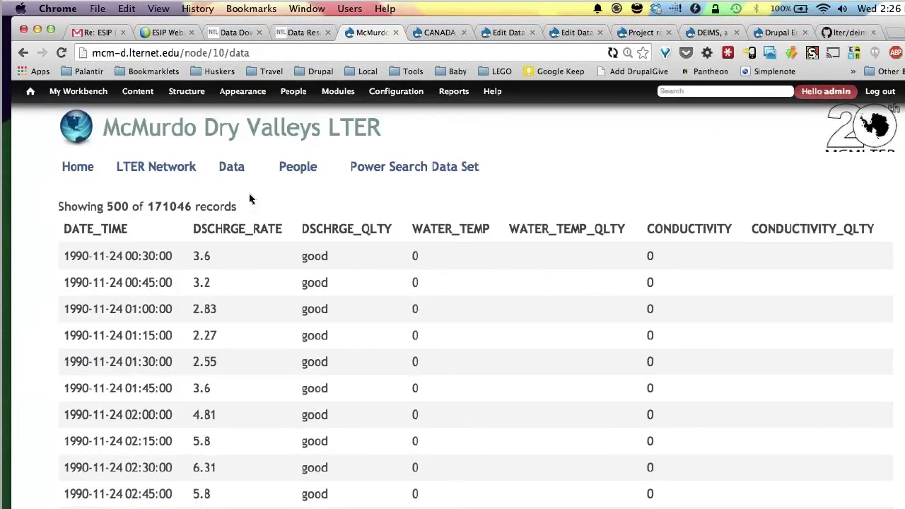
# Open the CANADA_HYDRO data source page and examine the details of the DATASET_CODE, STRMGAGEID and DSCHRGE_QLTY variables.
pyautogui.click(434, 31)
pyautogui.scroll(-3, 467, 203)
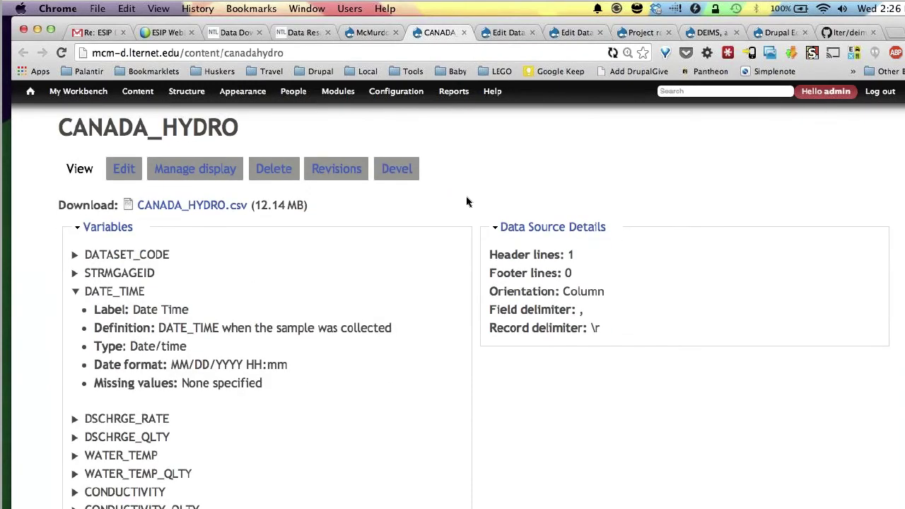
pyautogui.scroll(-3, 466, 202)
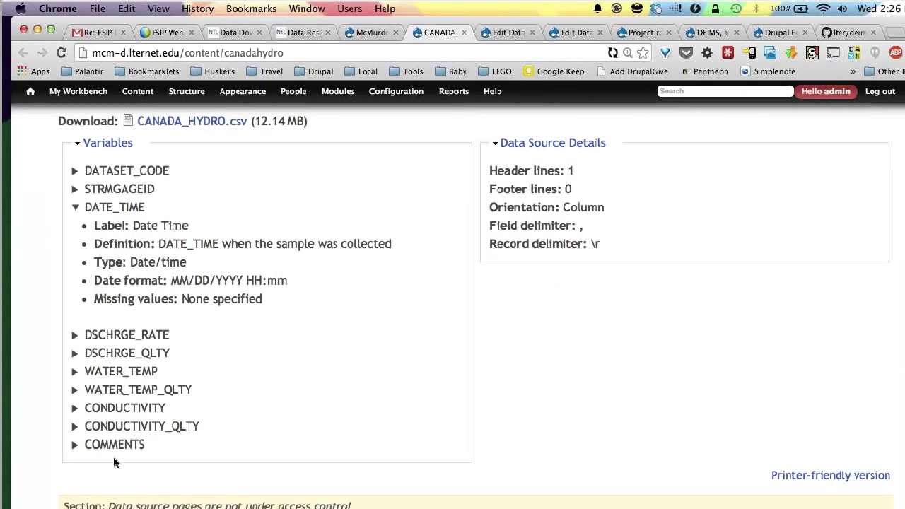
pyautogui.click(75, 171)
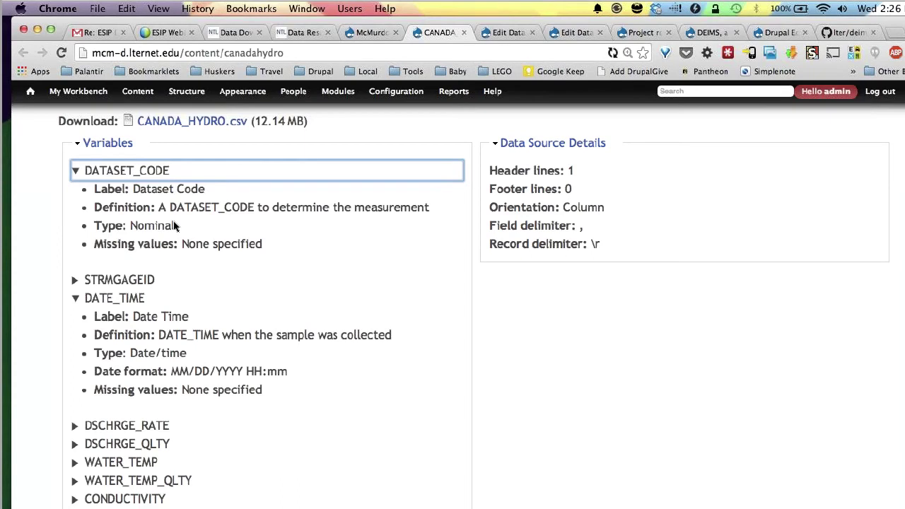
pyautogui.click(75, 280)
pyautogui.scroll(-3, 212, 334)
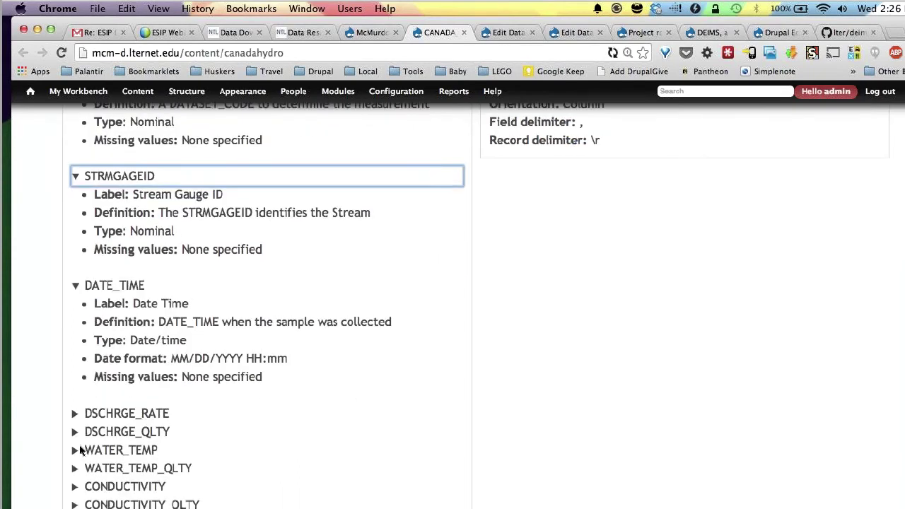
pyautogui.click(75, 432)
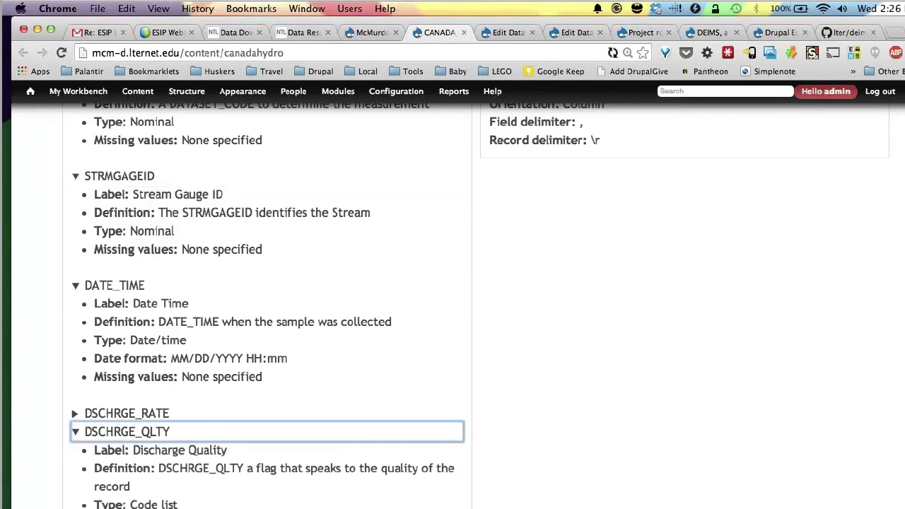
pyautogui.scroll(-3, 210, 415)
pyautogui.scroll(-3, 205, 383)
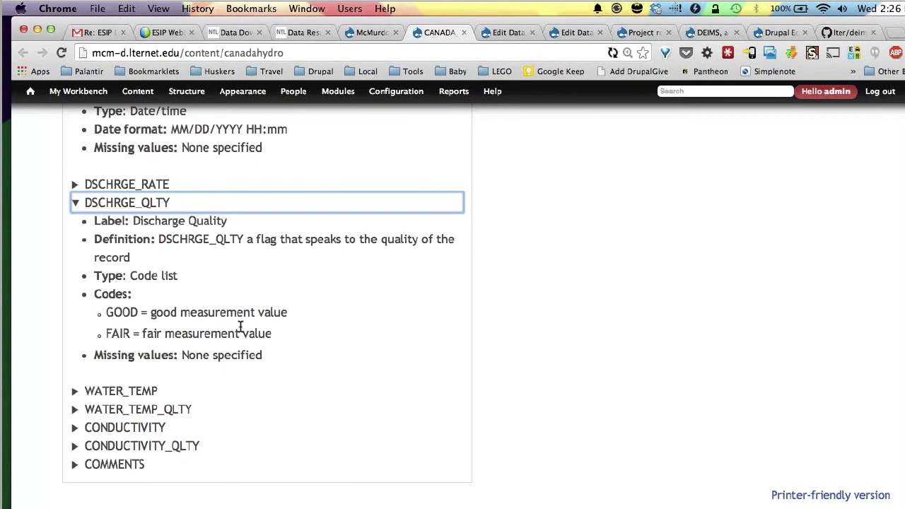
pyautogui.scroll(15, 243, 328)
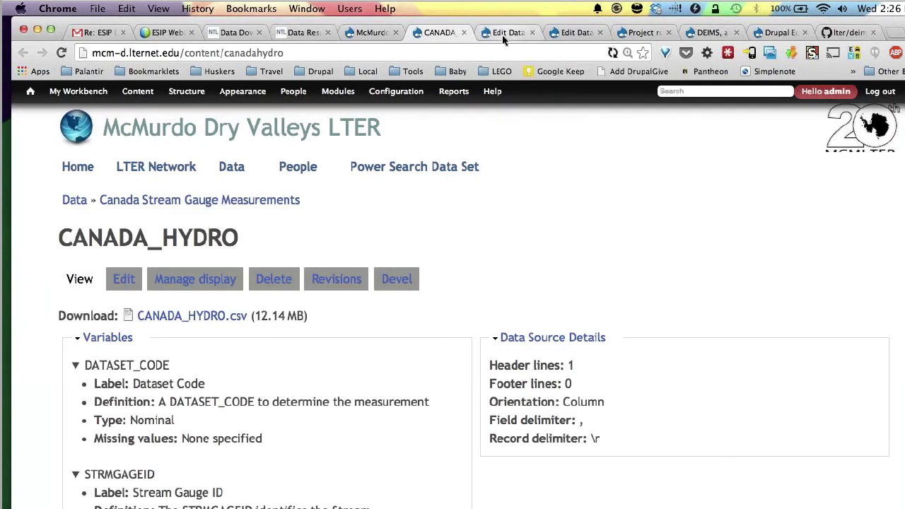
# Switch to the edit form of the CANADA_HYDRO data source and expand the DATASET_CODE variable's settings.
pyautogui.click(502, 34)
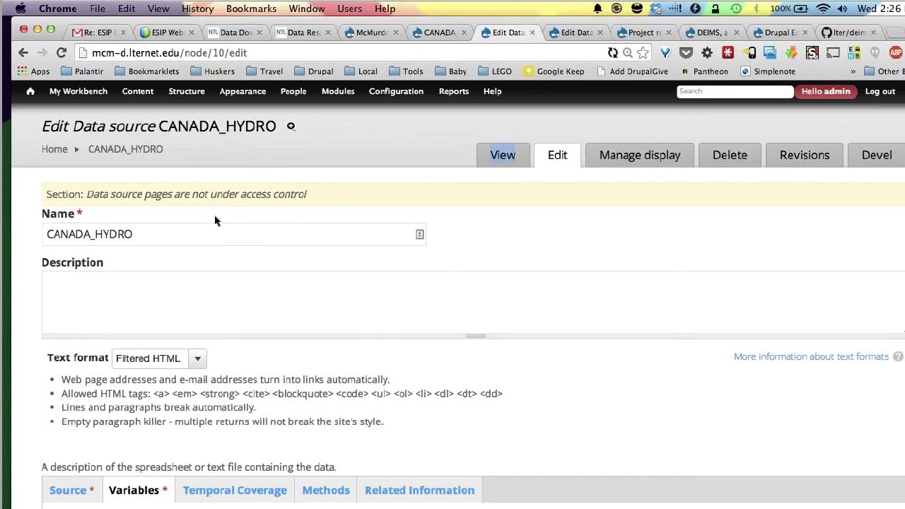
pyautogui.scroll(-5, 215, 217)
pyautogui.scroll(-3, 215, 217)
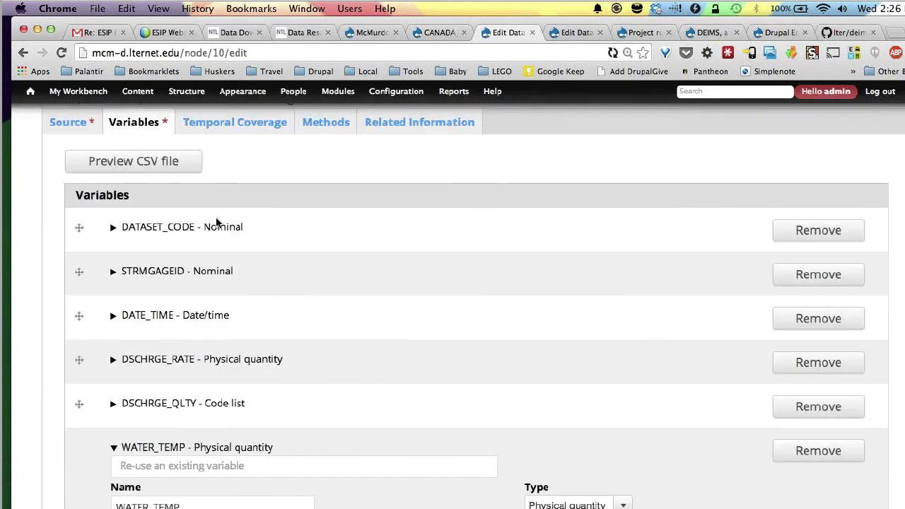
pyautogui.scroll(1, 216, 217)
pyautogui.scroll(-1, 216, 218)
pyautogui.scroll(1, 216, 219)
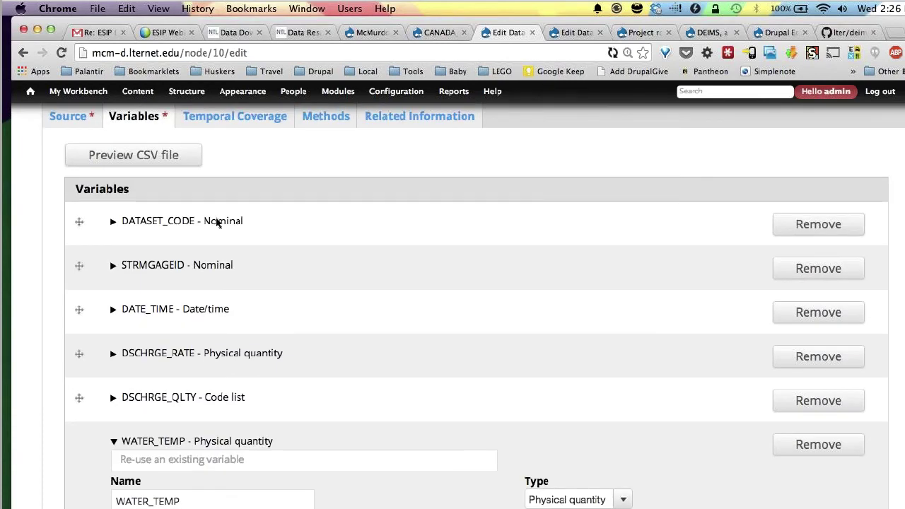
pyautogui.scroll(-1, 216, 219)
pyautogui.click(113, 179)
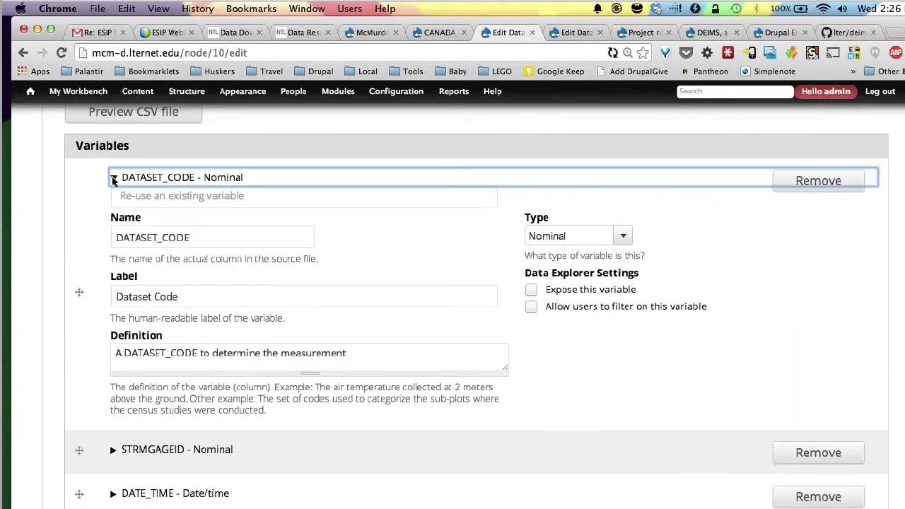
# Change the DATASET_CODE variable's type to Physical quantity.
pyautogui.click(579, 237)
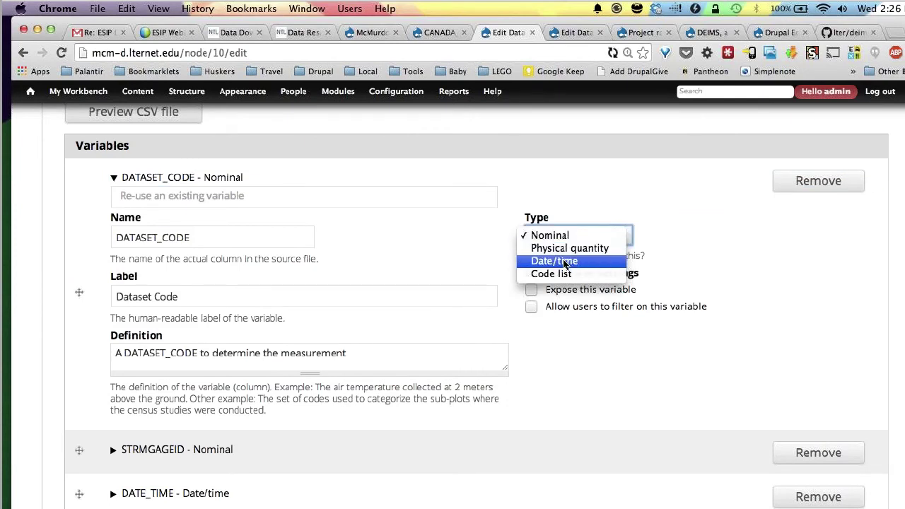
pyautogui.press('Escape')
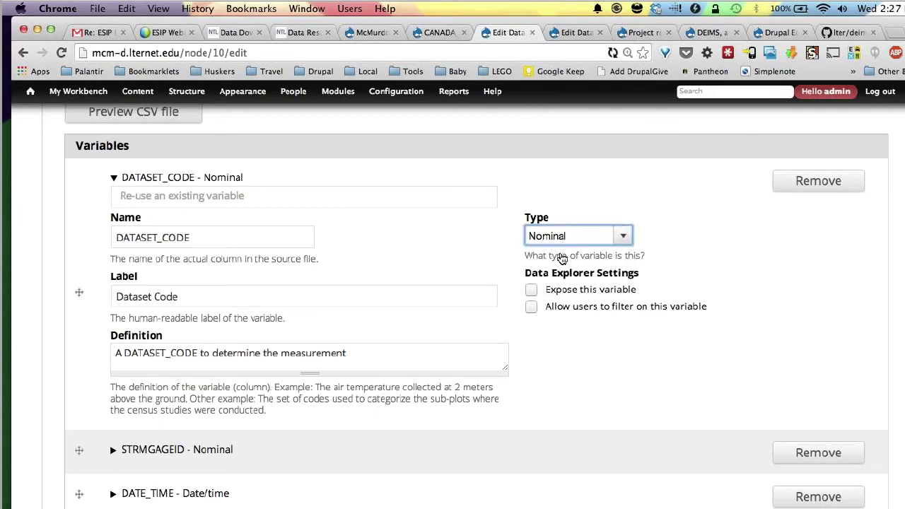
pyautogui.scroll(-3, 578, 331)
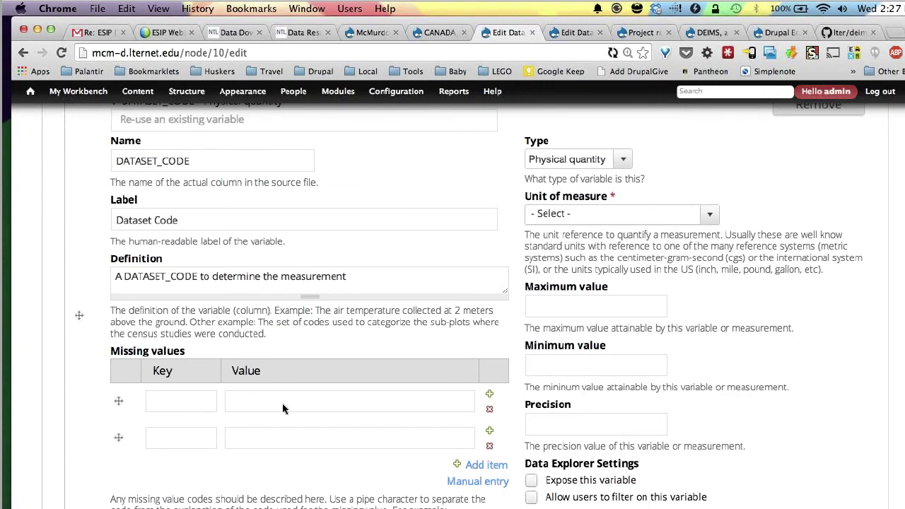
# Set the DATASET_CODE variable's unit of measure to a new unit named "custom unit".
pyautogui.click(599, 213)
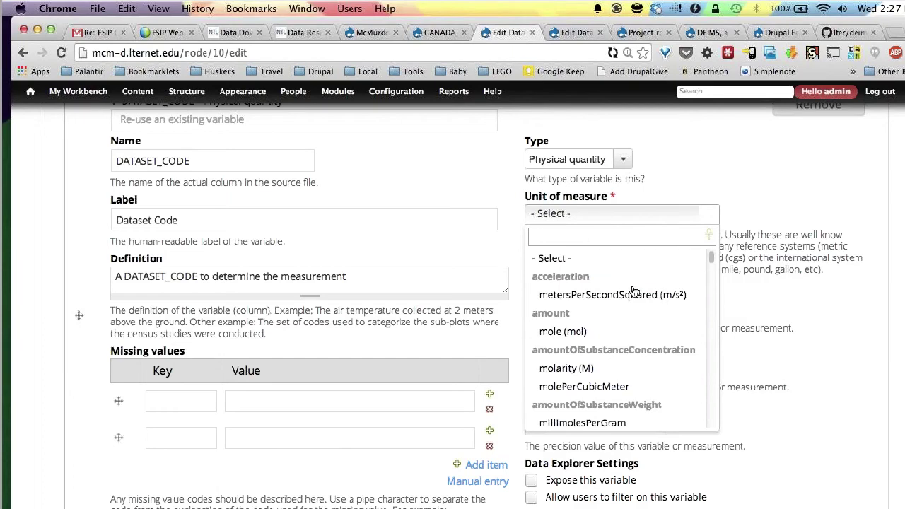
pyautogui.scroll(-5, 634, 292)
pyautogui.scroll(-4, 635, 292)
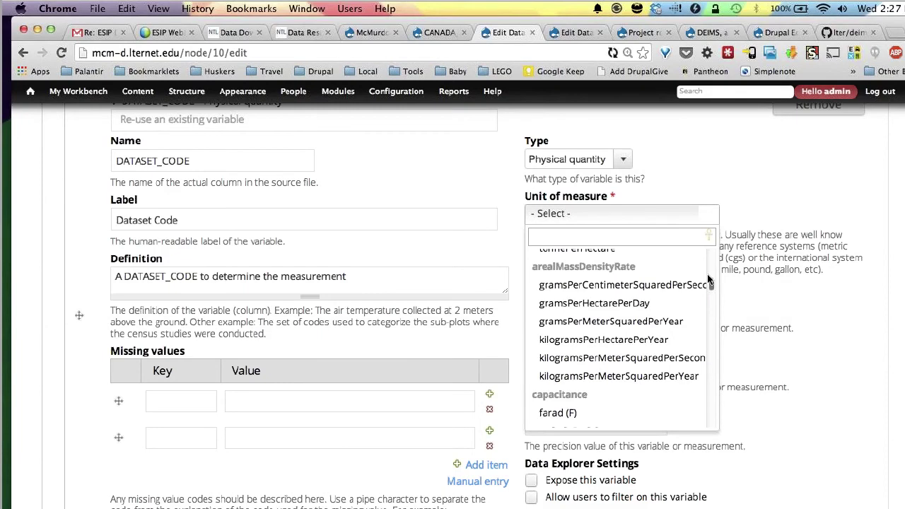
pyautogui.scroll(10, 710, 282)
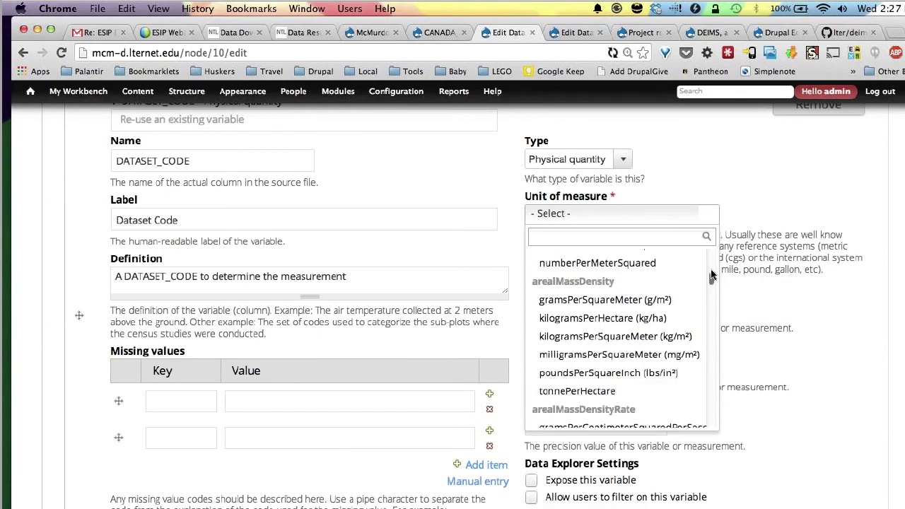
pyautogui.click(632, 240)
pyautogui.write('custom unit')
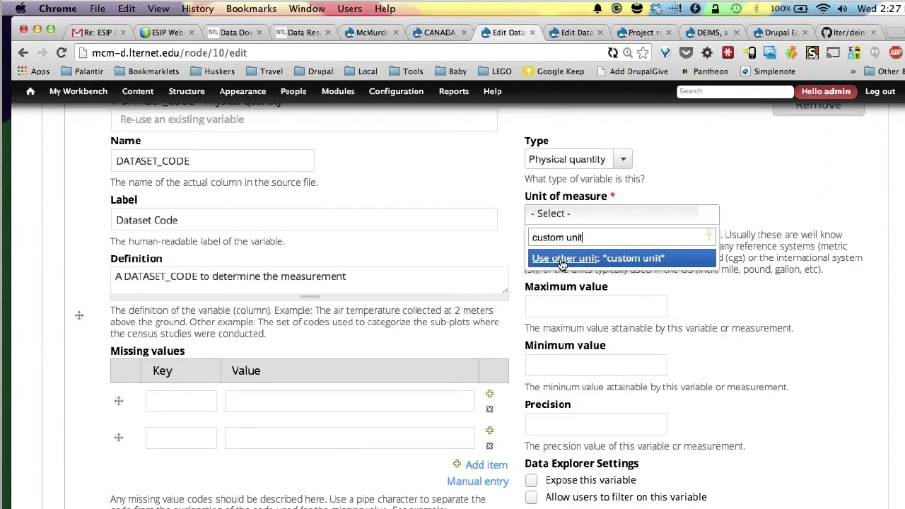
pyautogui.click(562, 262)
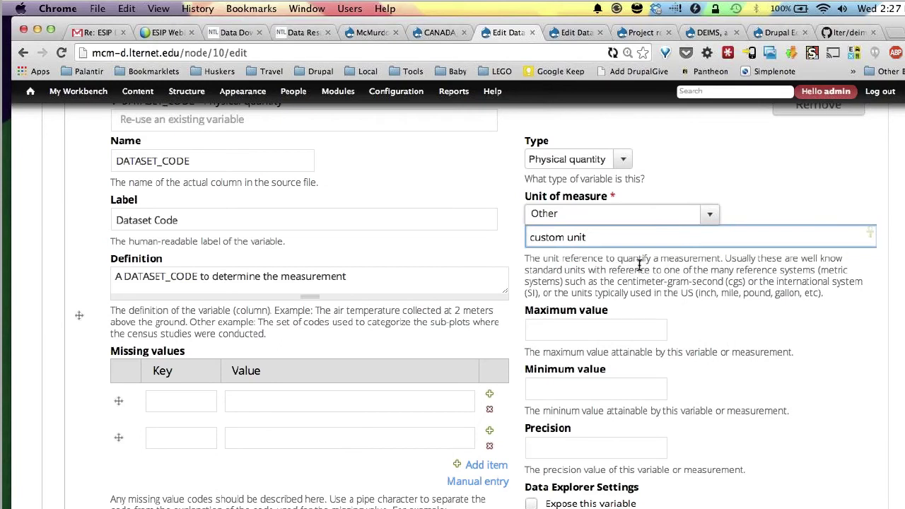
# Examine the DATASET_CODE variable's maximum value, minimum value, precision and Data Explorer settings.
pyautogui.click(607, 330)
pyautogui.scroll(-2, 607, 331)
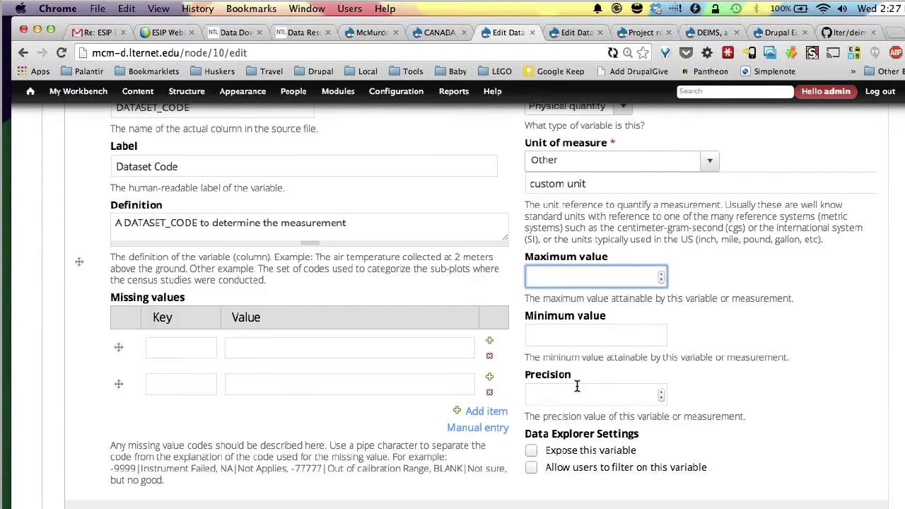
pyautogui.scroll(-3, 606, 389)
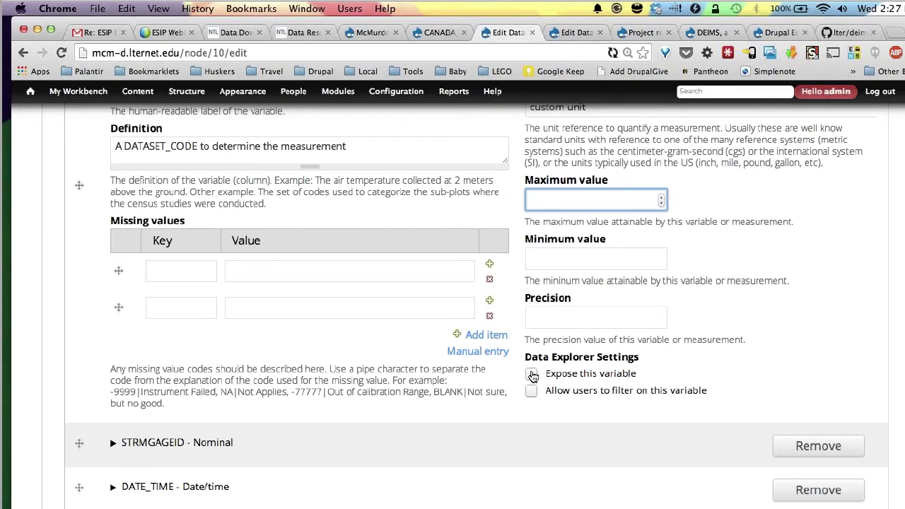
pyautogui.scroll(8, 696, 304)
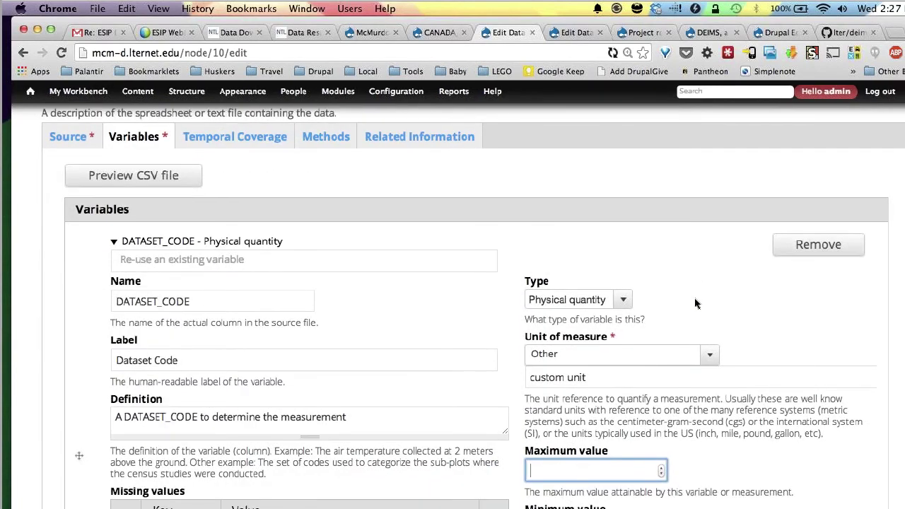
pyautogui.scroll(-3, 695, 303)
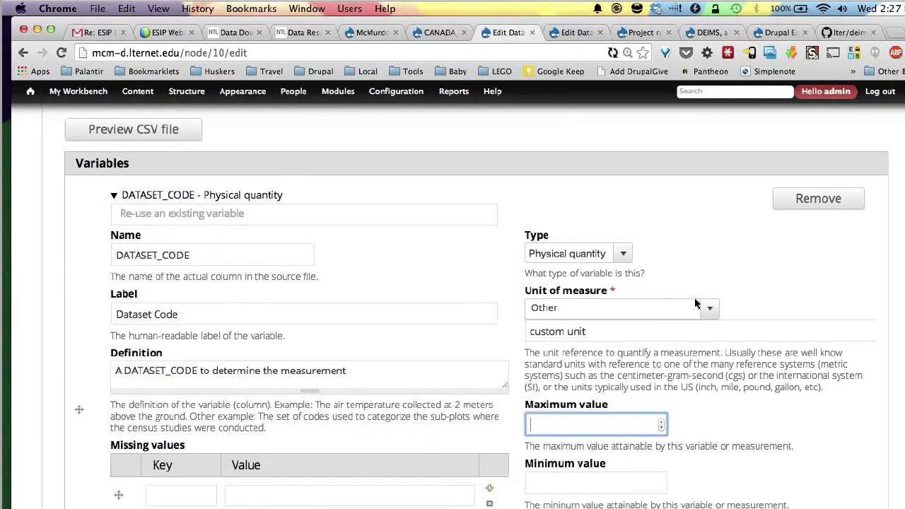
pyautogui.scroll(3, 695, 304)
pyautogui.scroll(-2, 695, 304)
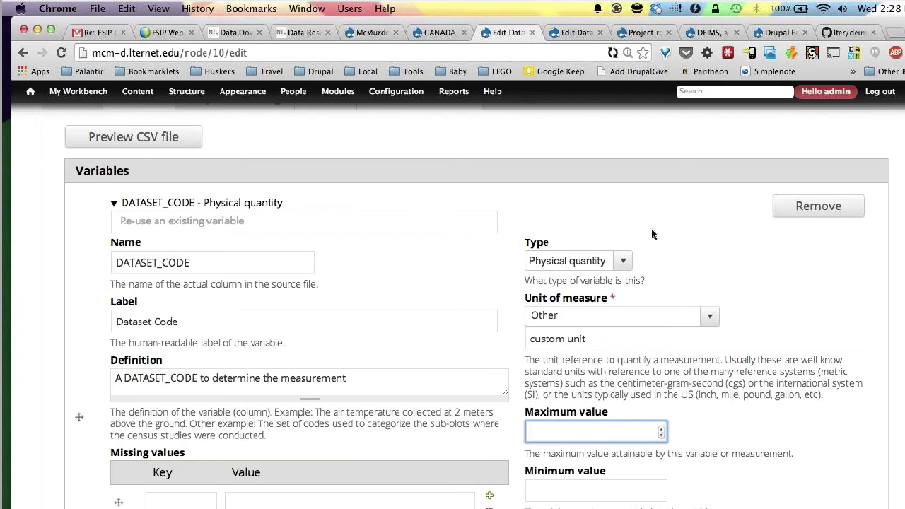
pyautogui.scroll(-1, 557, 187)
pyautogui.scroll(-5, 557, 188)
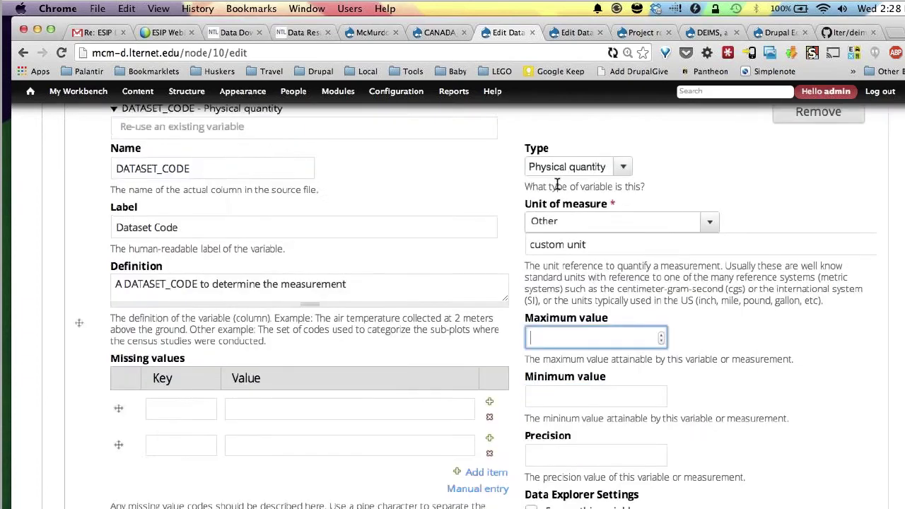
pyautogui.write('-7')
# Look through the remote data source's connection and table/view choices, keeping mcm_data and CANADA_HYDRO selected.
pyautogui.scroll(-15, 517, 238)
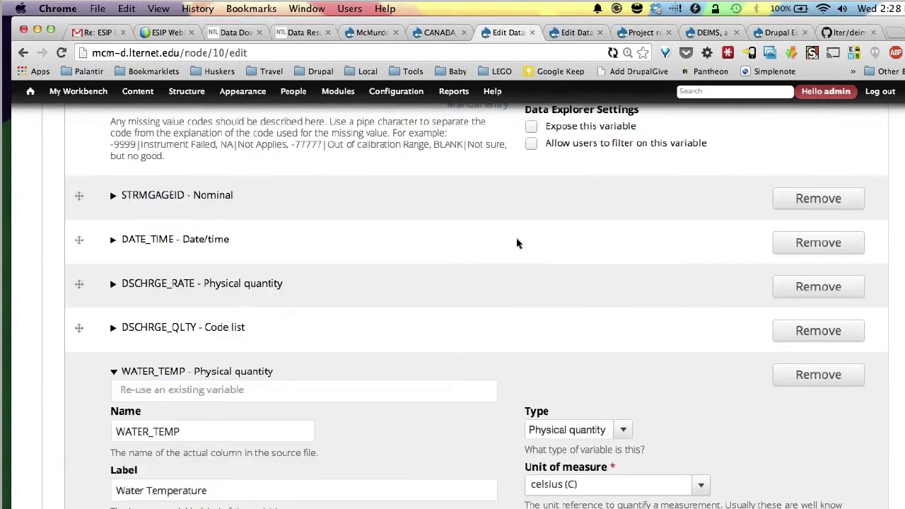
pyautogui.scroll(-10, 516, 238)
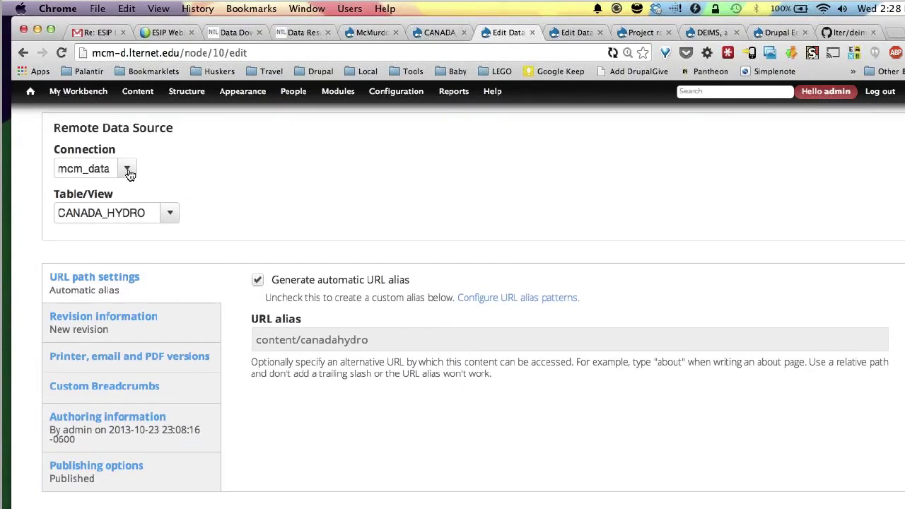
pyautogui.click(127, 170)
pyautogui.click(169, 177)
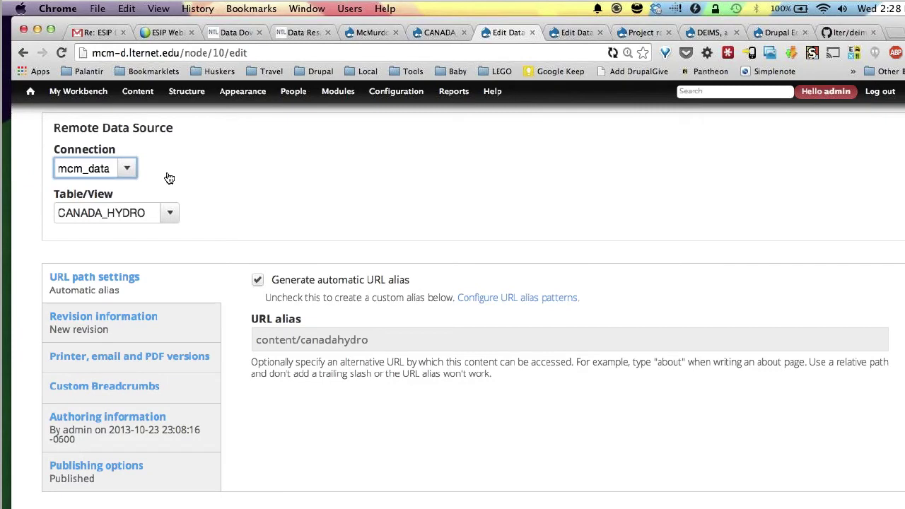
pyautogui.click(126, 174)
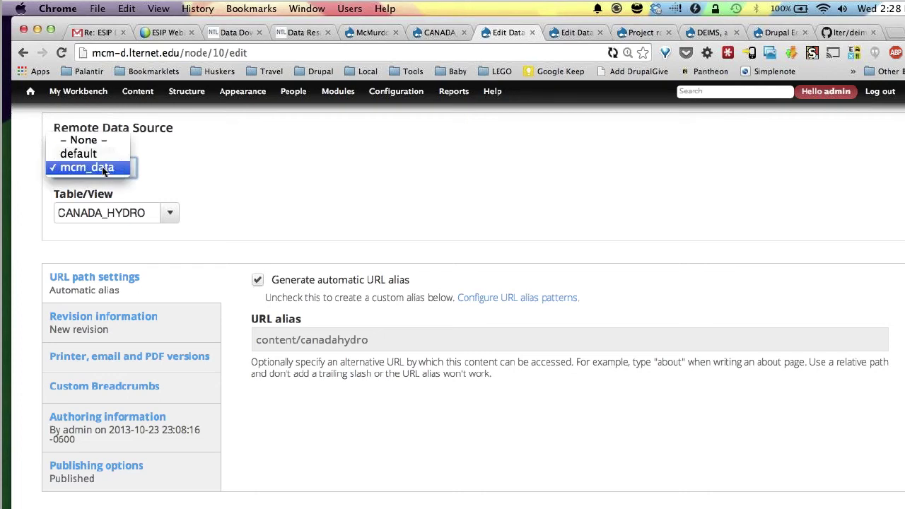
pyautogui.click(103, 170)
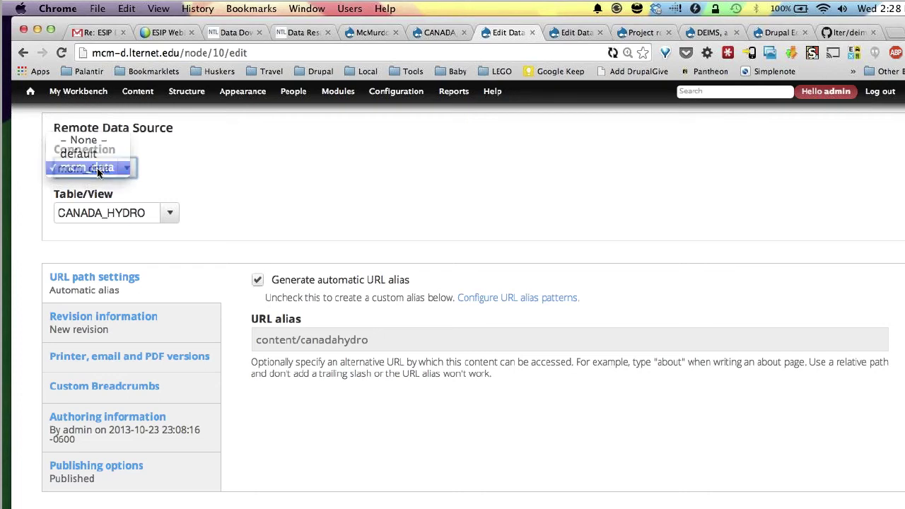
pyautogui.click(170, 214)
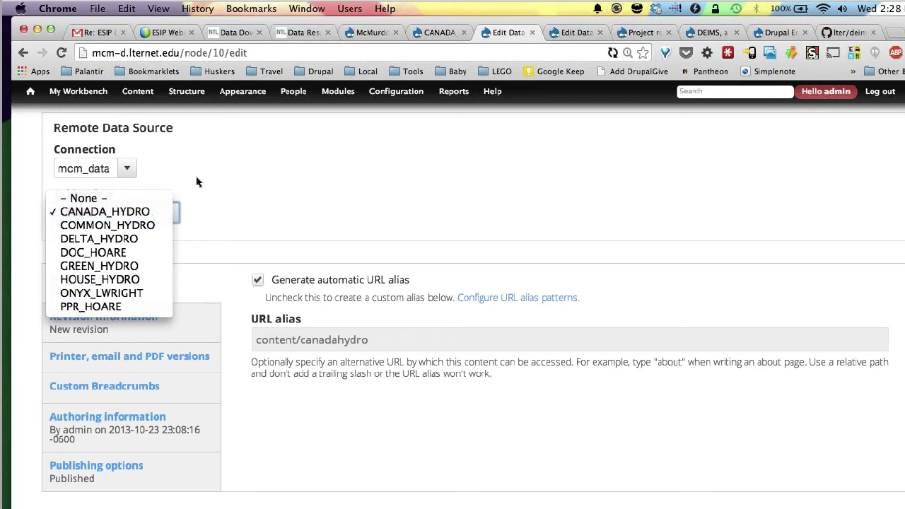
pyautogui.click(107, 212)
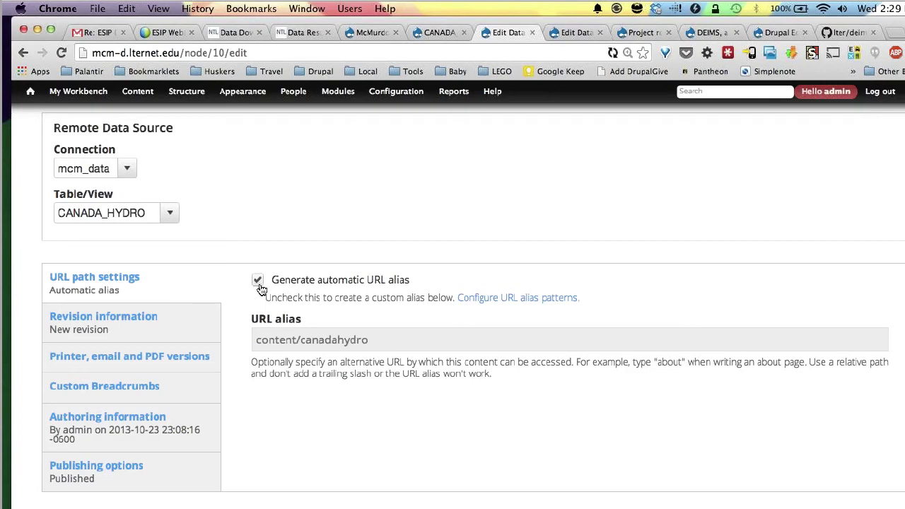
# Switch to the edit form of the Canada Stream Gauge Measurements data set and expand the DATASET_CODE variable's settings.
pyautogui.scroll(2, 222, 292)
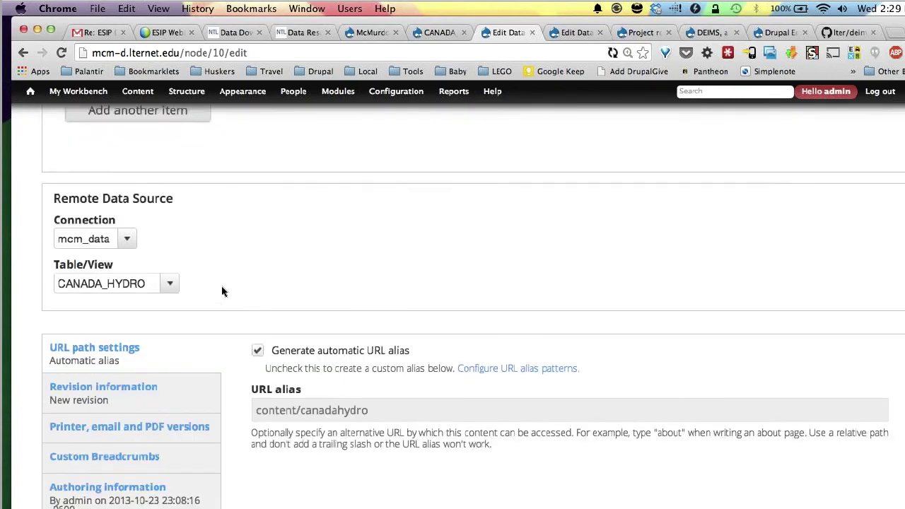
pyautogui.scroll(2, 222, 293)
pyautogui.click(439, 41)
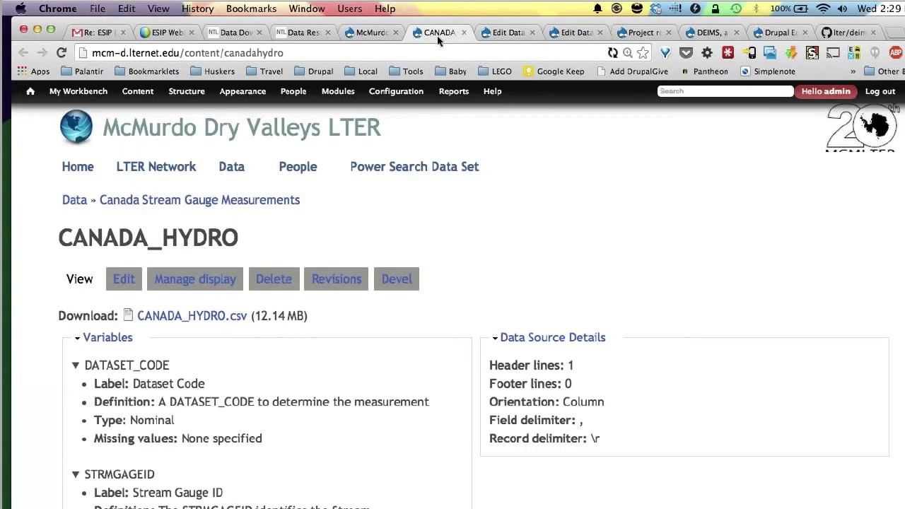
pyautogui.click(527, 39)
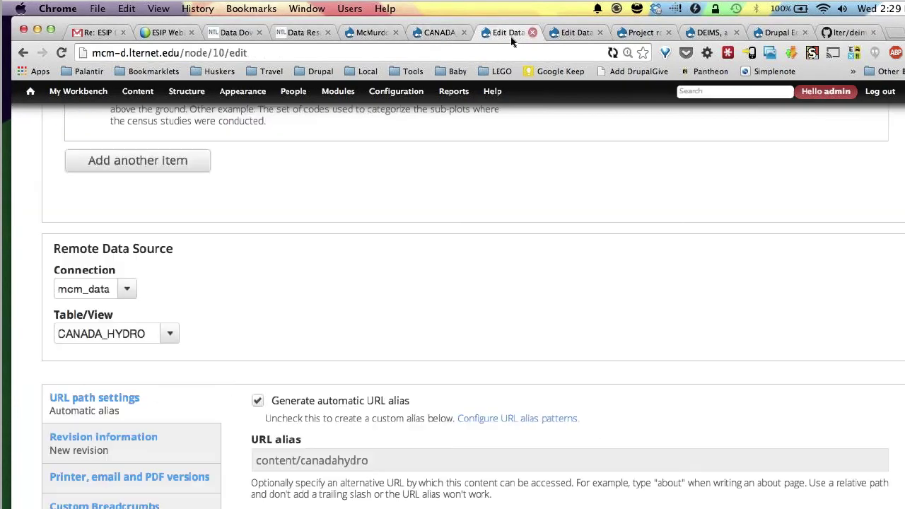
pyautogui.click(587, 35)
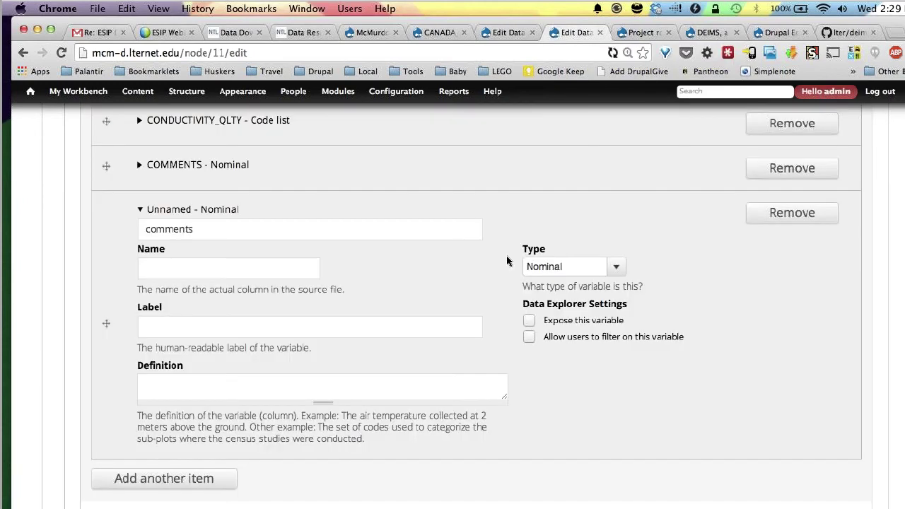
pyautogui.scroll(4, 507, 258)
pyautogui.scroll(5, 507, 261)
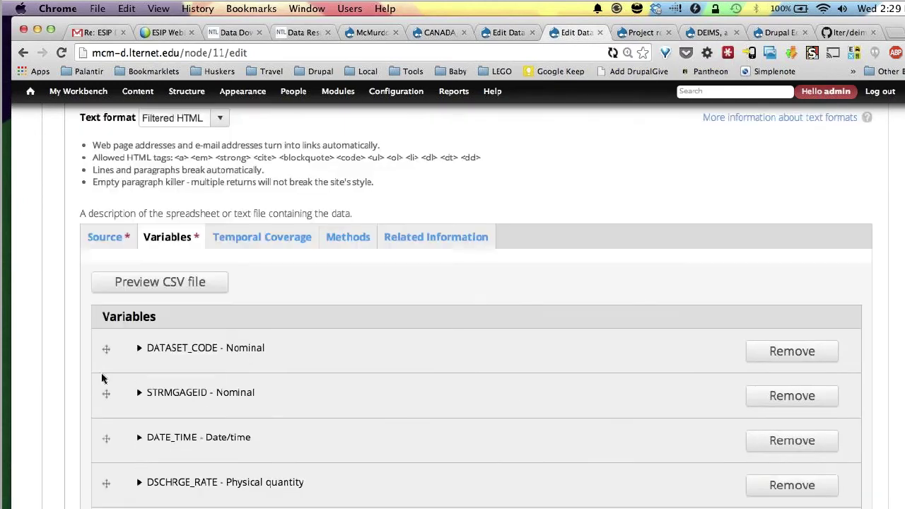
pyautogui.click(145, 348)
pyautogui.scroll(-3, 342, 355)
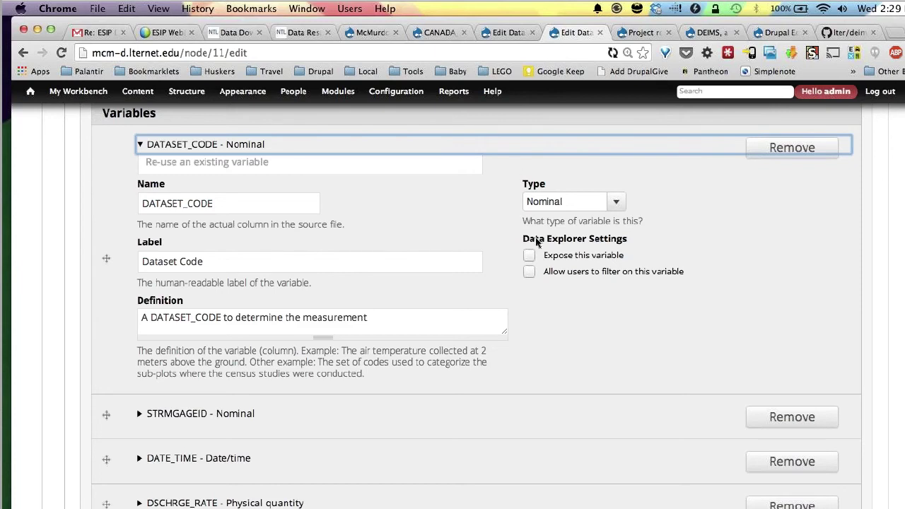
# Clear the text for re-using an existing variable in the unnamed variable at the end of the variable list.
pyautogui.scroll(-1, 540, 243)
pyautogui.scroll(-15, 539, 242)
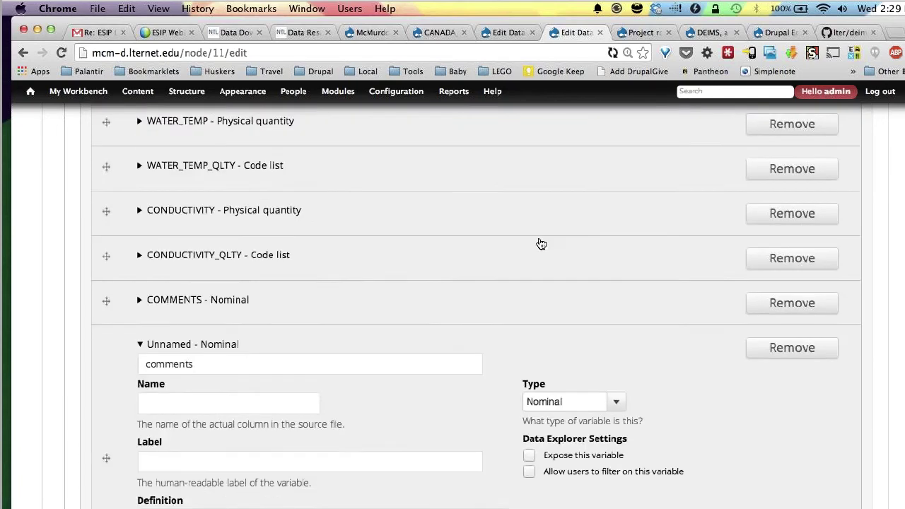
pyautogui.scroll(5, 542, 240)
pyautogui.scroll(-1, 541, 240)
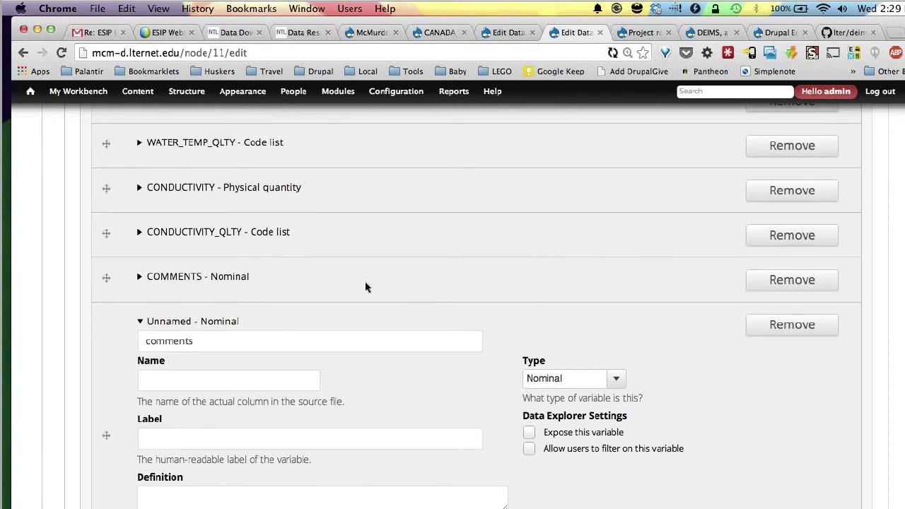
pyautogui.click(258, 336)
pyautogui.moveTo(191, 337); pyautogui.dragTo(124, 340)
pyautogui.press('BackSpace')
pyautogui.click(114, 322)
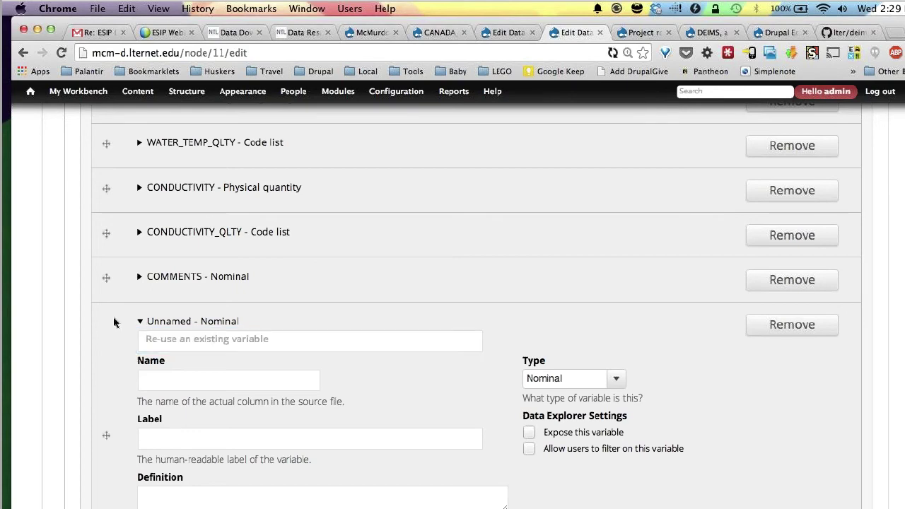
# Search existing variables for "comments" and fill the unnamed variable with "COMMENTS (Comments) - Nominal - COMMENTS".
pyautogui.click(255, 342)
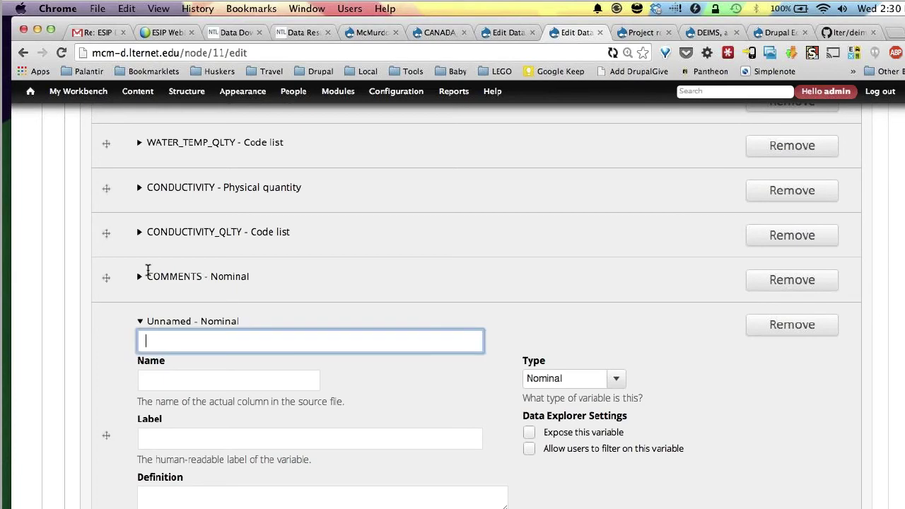
pyautogui.moveTo(147, 277); pyautogui.dragTo(199, 279)
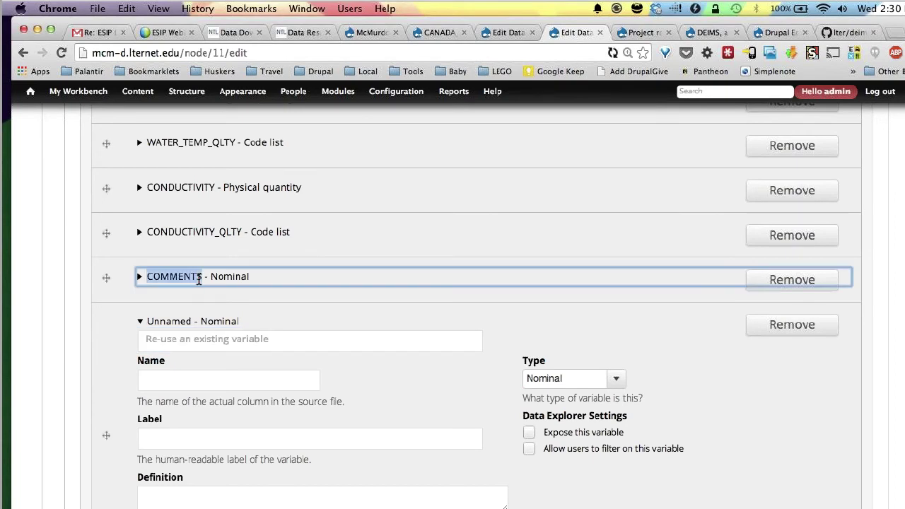
pyautogui.click(198, 277)
pyautogui.click(142, 278)
pyautogui.click(170, 343)
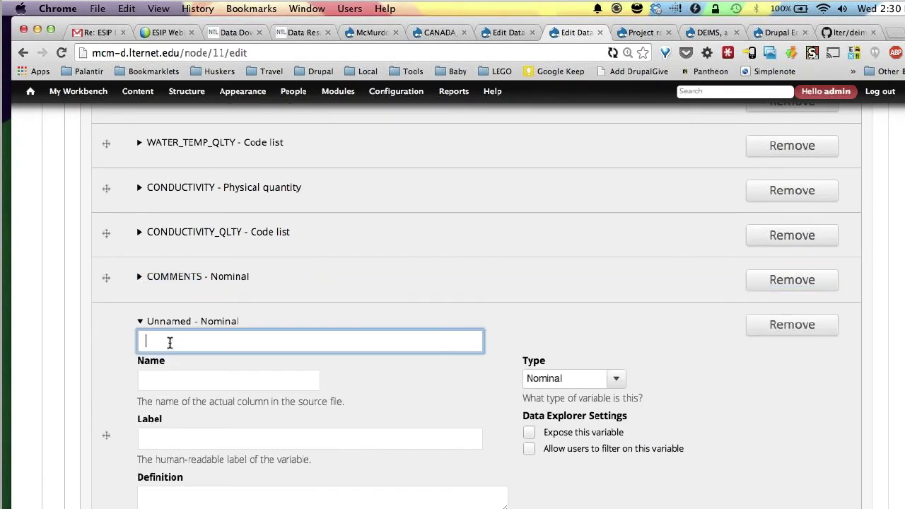
pyautogui.write('comments')
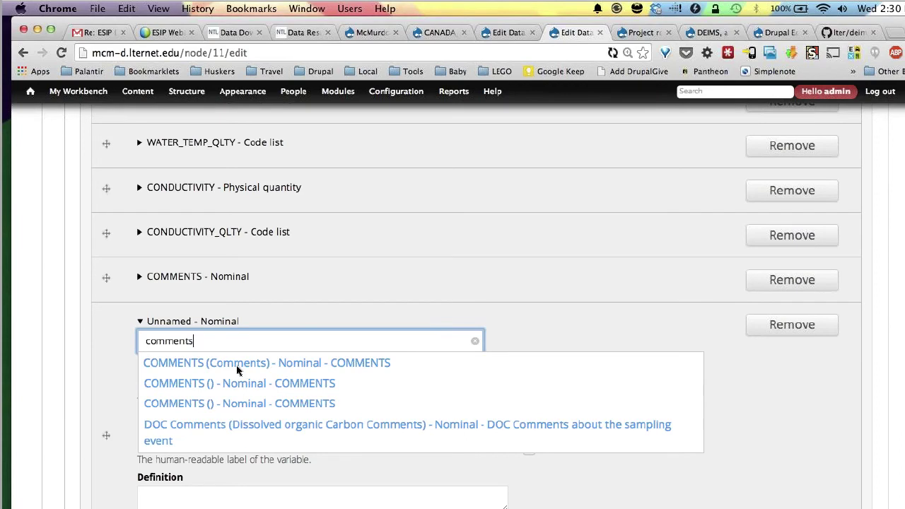
pyautogui.click(237, 363)
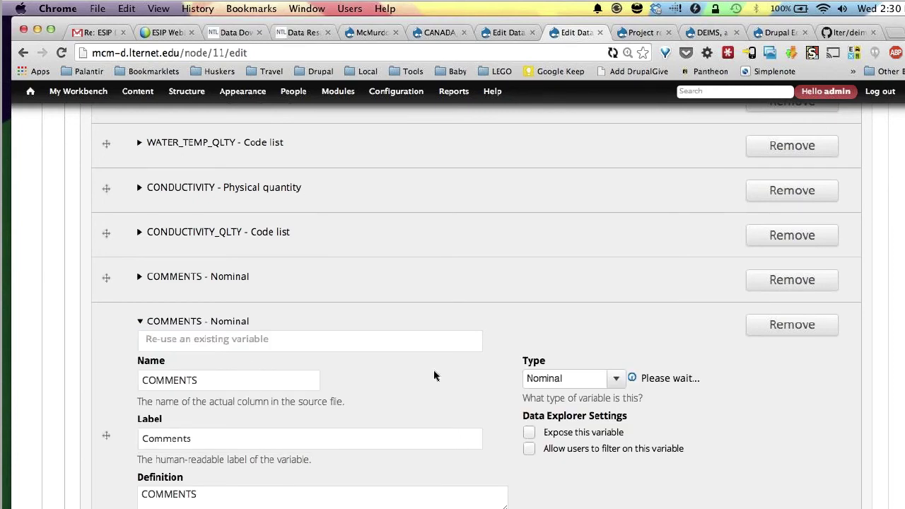
pyautogui.scroll(-3, 435, 376)
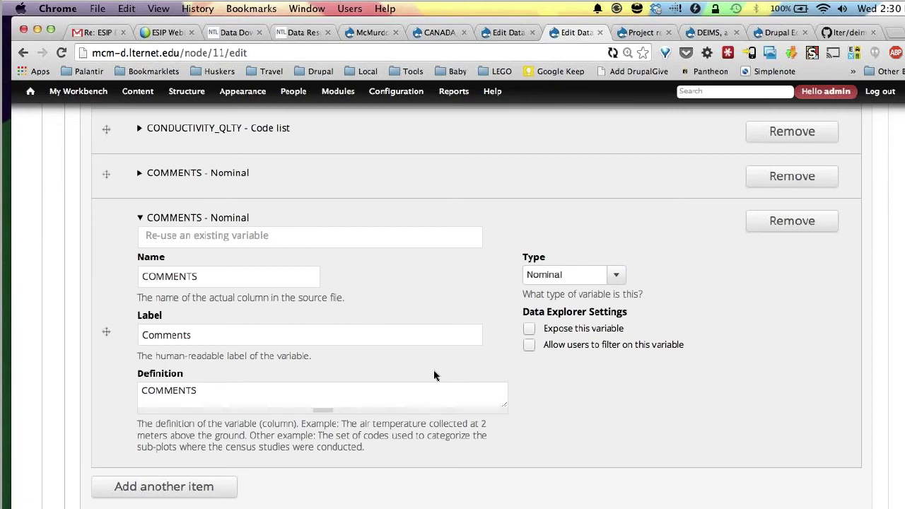
# Review the variable list and the data set's title, ID, short name and abstract.
pyautogui.scroll(5, 318, 384)
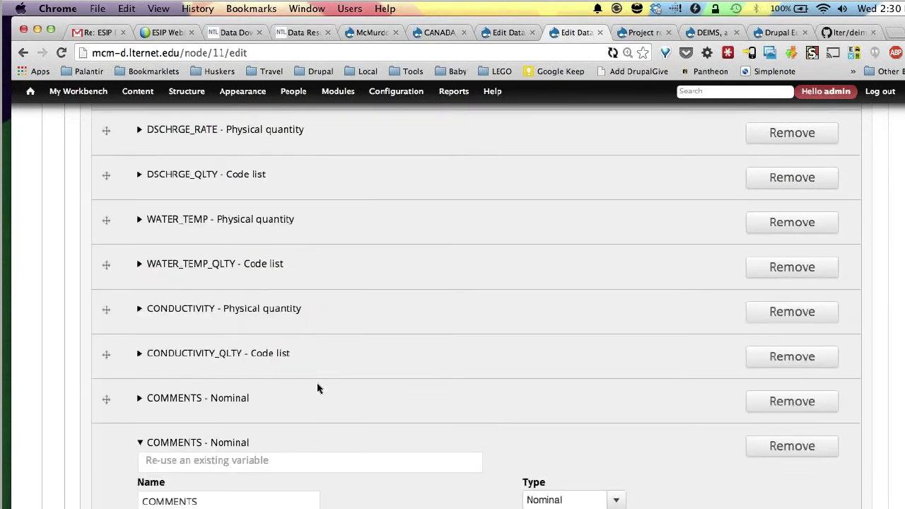
pyautogui.scroll(10, 318, 389)
pyautogui.scroll(10, 318, 389)
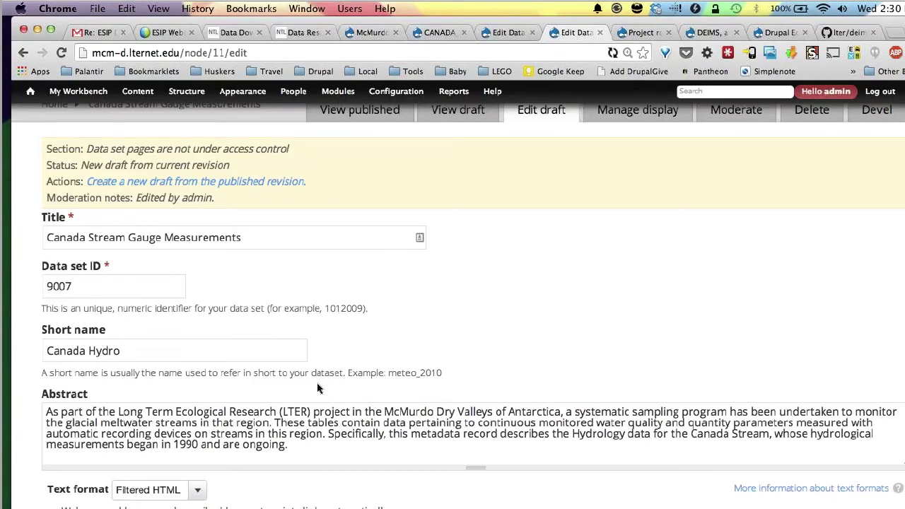
pyautogui.scroll(2, 318, 389)
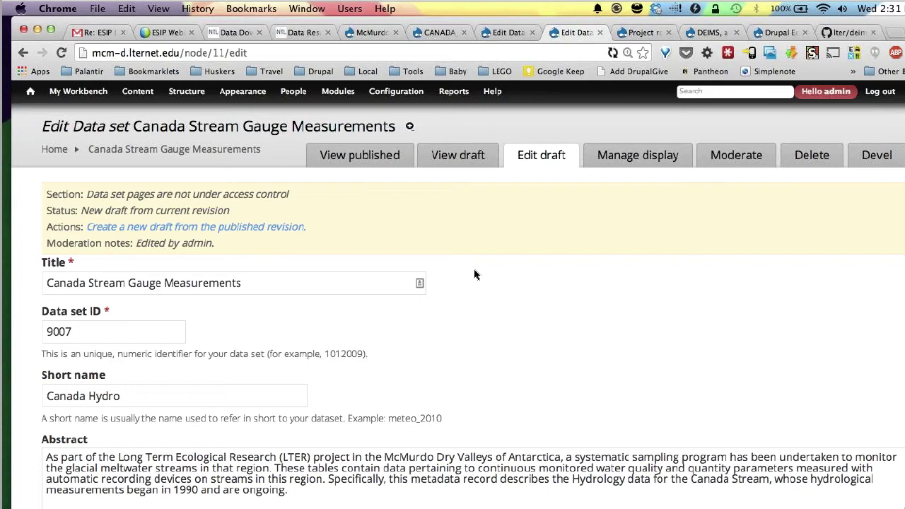
pyautogui.scroll(-1, 488, 291)
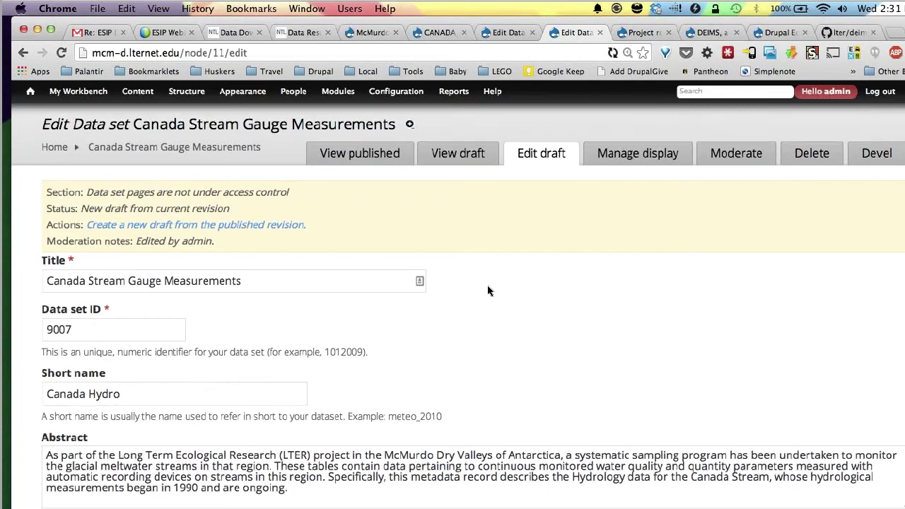
pyautogui.scroll(-5, 488, 290)
pyautogui.scroll(3, 488, 290)
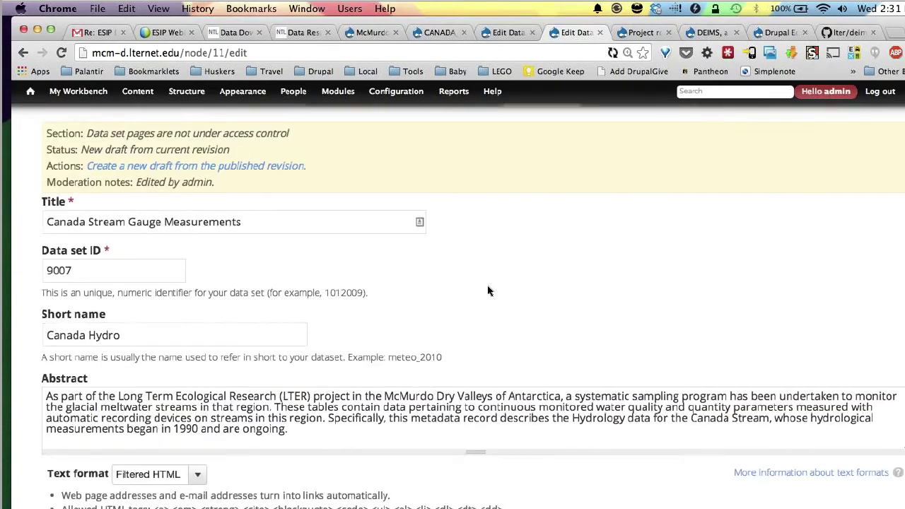
pyautogui.scroll(1, 489, 291)
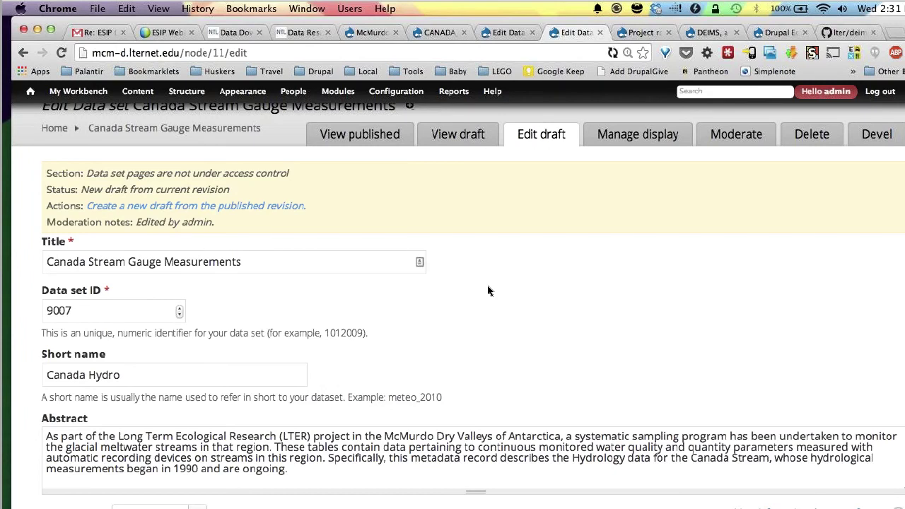
pyautogui.scroll(-5, 488, 291)
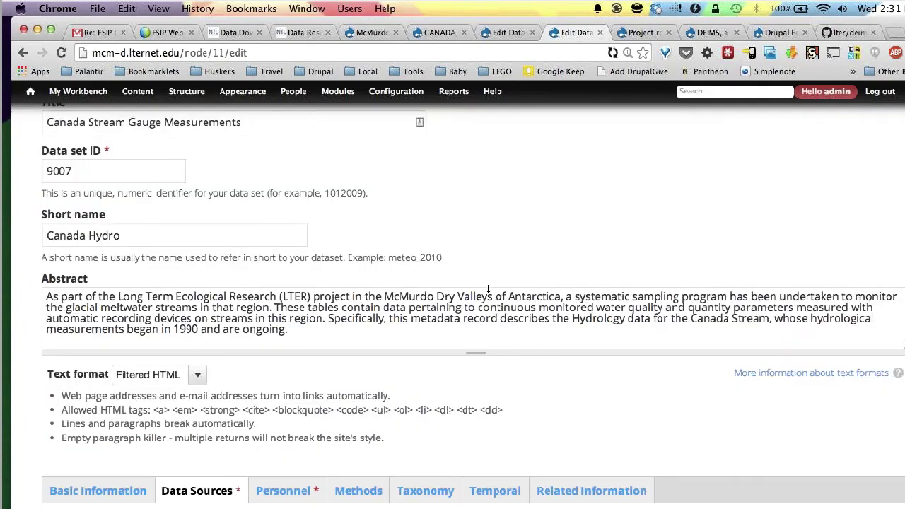
# Reload the Canada Stream Gauge Measurements edit form and show its data sources.
pyautogui.click(267, 53)
pyautogui.press('Return')
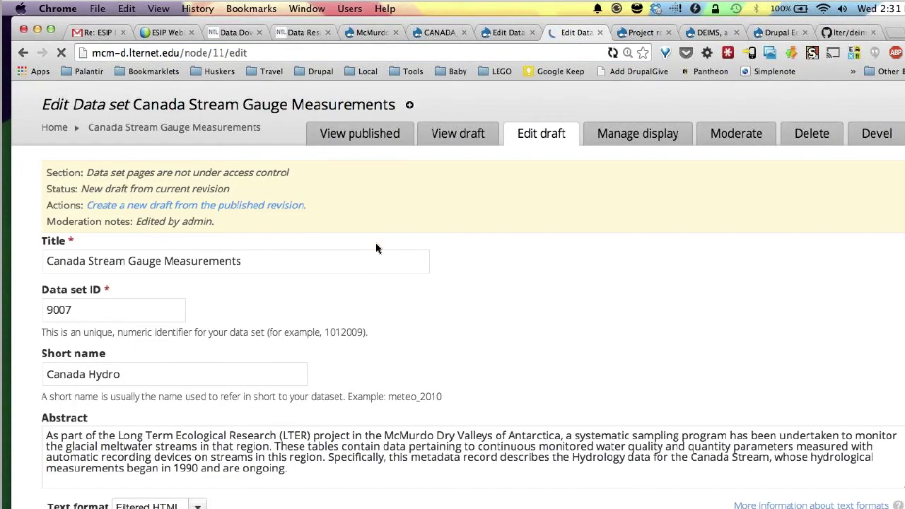
pyautogui.scroll(-10, 376, 248)
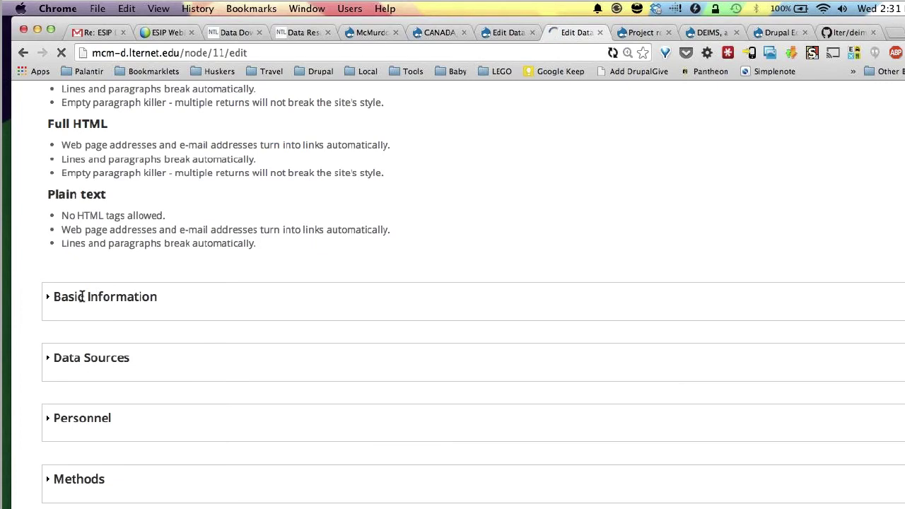
pyautogui.scroll(4, 219, 233)
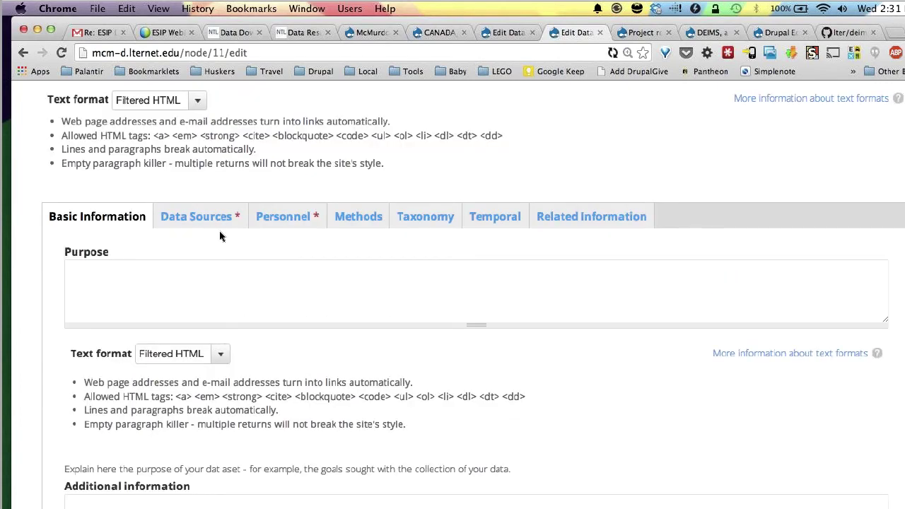
pyautogui.scroll(-2, 213, 232)
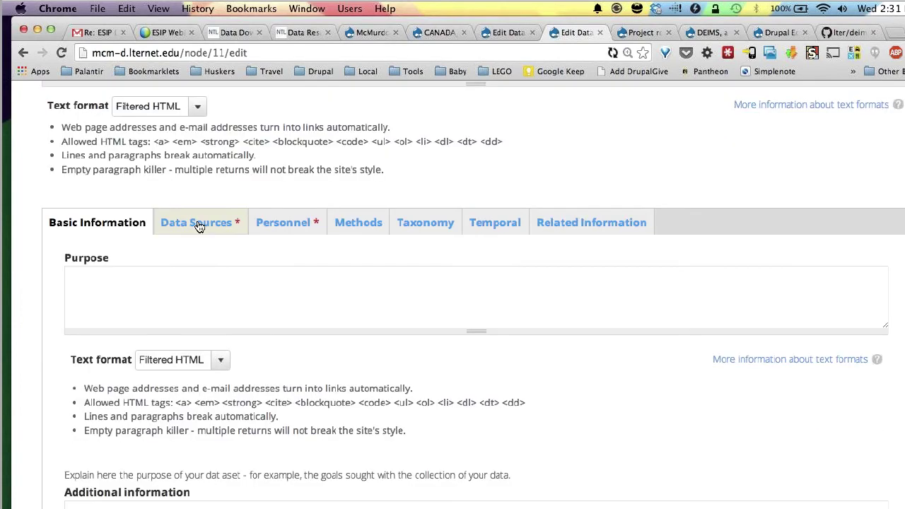
pyautogui.click(201, 224)
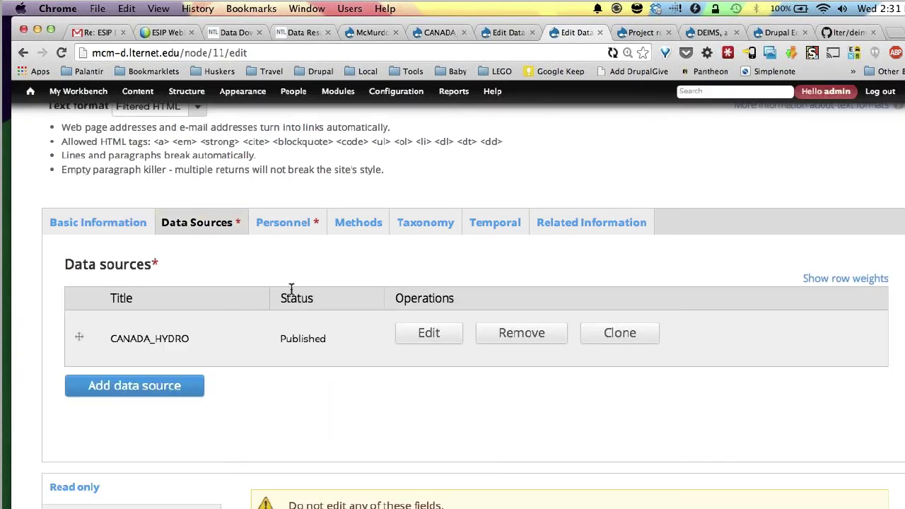
# Open the CANADA_HYDRO data source for editing, examine its variable list, and close it without saving.
pyautogui.scroll(-3, 292, 292)
pyautogui.scroll(-1, 293, 293)
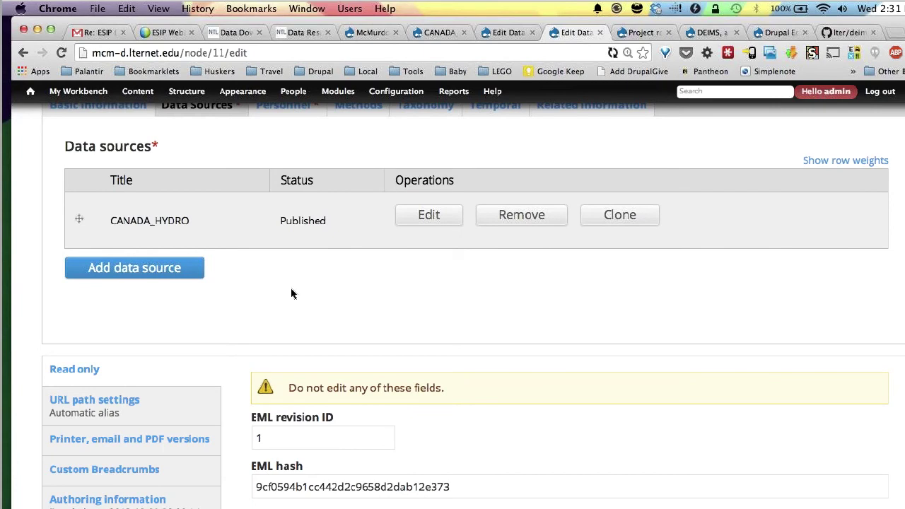
pyautogui.click(429, 216)
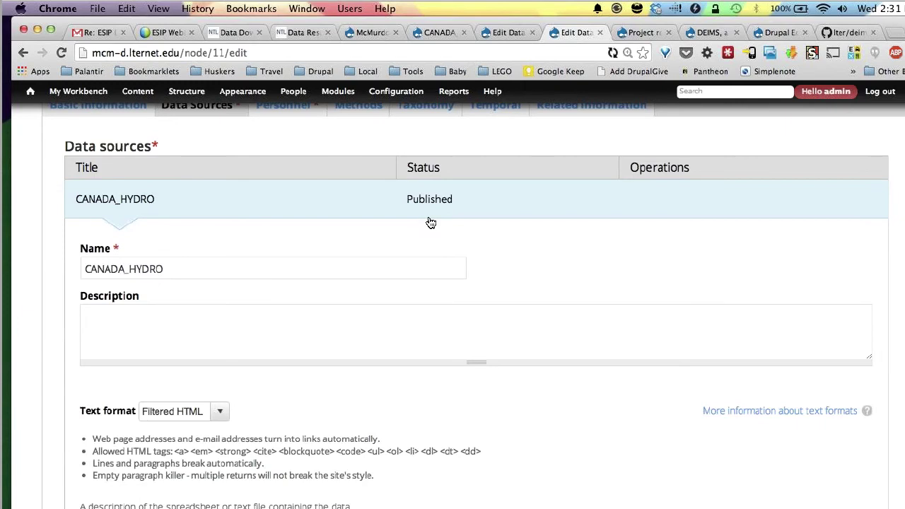
pyautogui.scroll(-5, 176, 309)
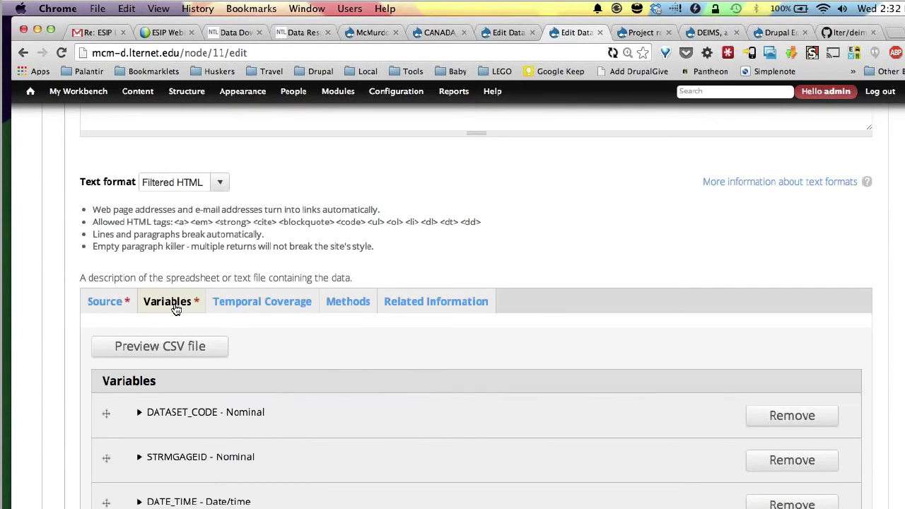
pyautogui.scroll(-6, 356, 303)
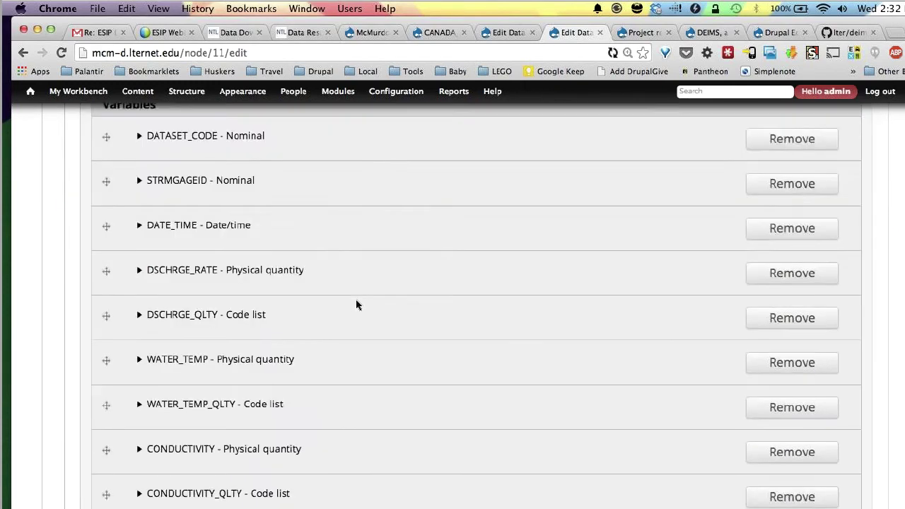
pyautogui.scroll(-10, 356, 305)
pyautogui.click(278, 339)
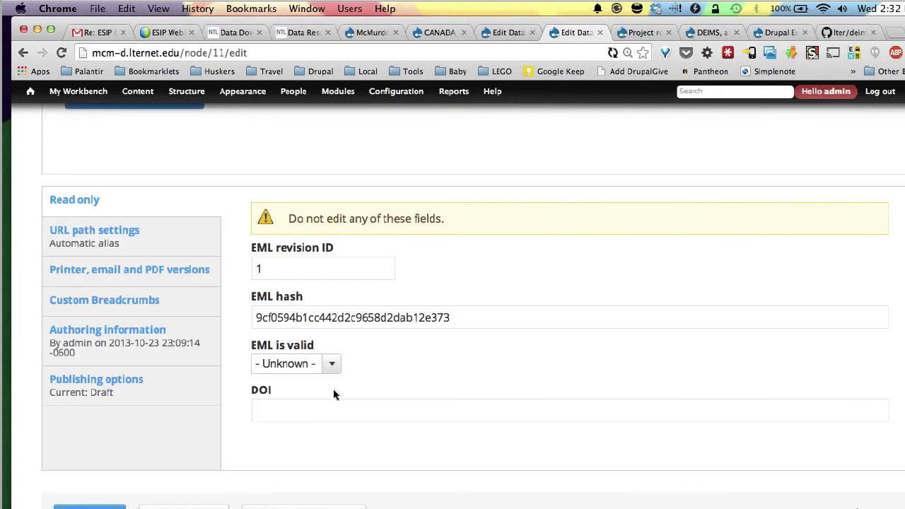
pyautogui.scroll(5, 334, 395)
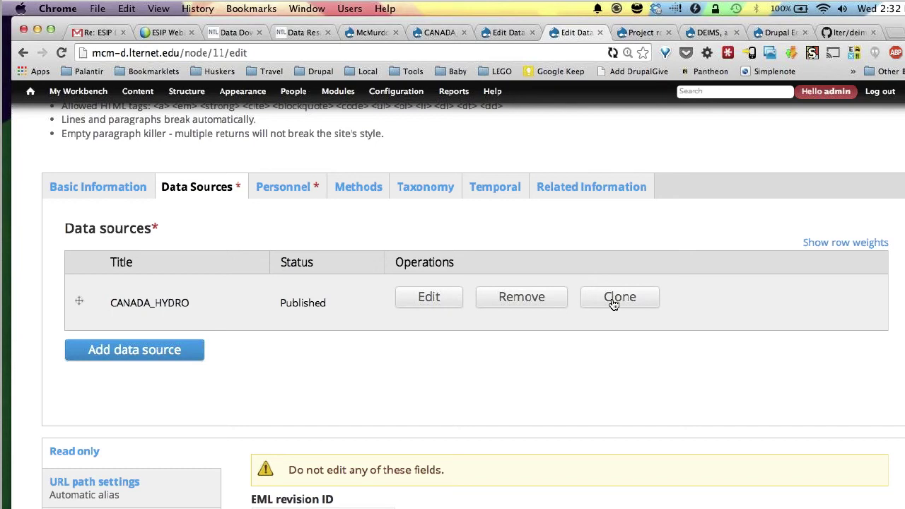
# Examine the data set's personnel and the owner/creator's person record, and cancel the record's editing.
pyautogui.click(292, 191)
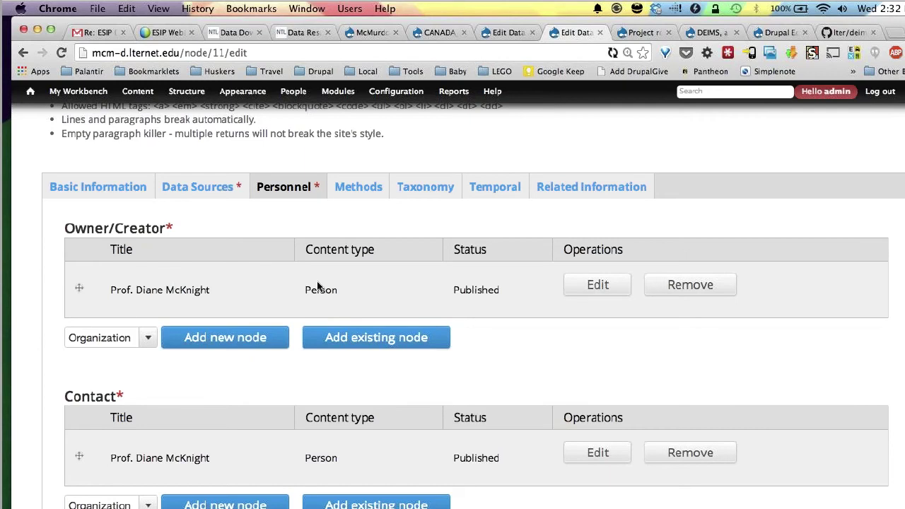
pyautogui.scroll(-3, 317, 287)
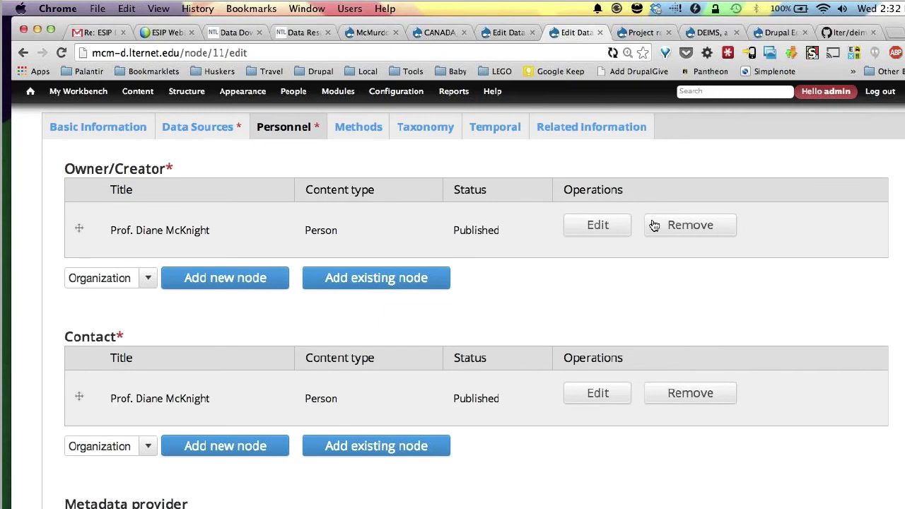
pyautogui.click(606, 226)
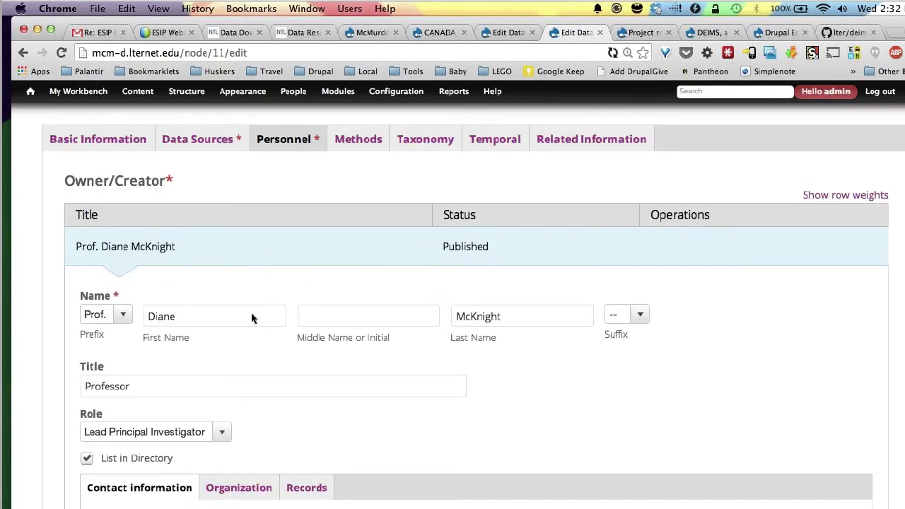
pyautogui.scroll(-2, 251, 320)
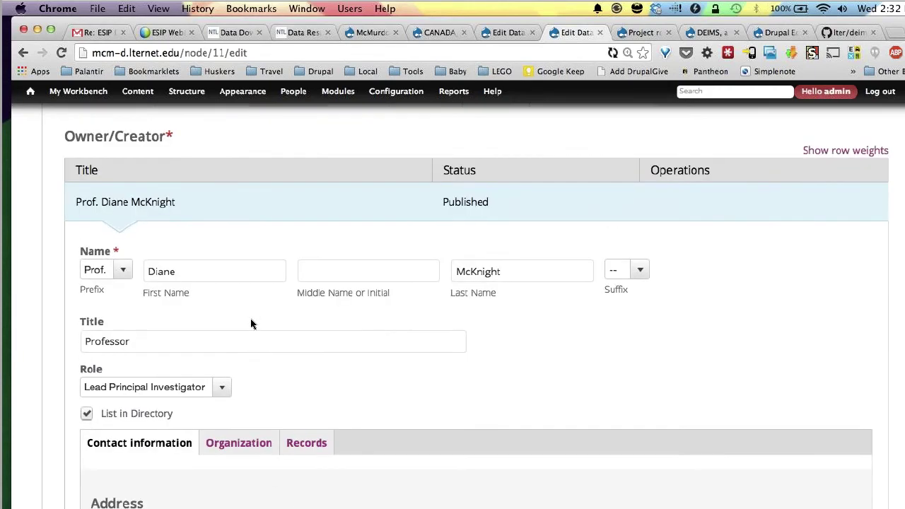
pyautogui.scroll(-20, 250, 324)
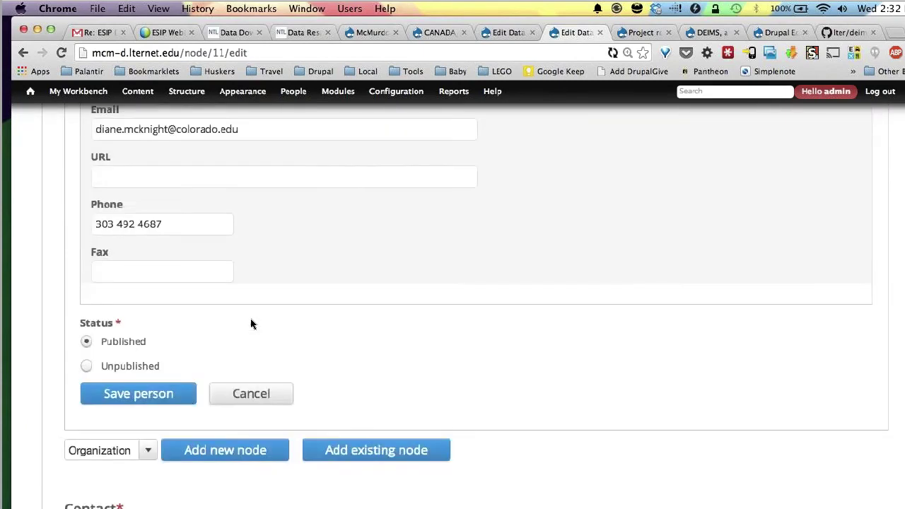
pyautogui.scroll(-1, 250, 324)
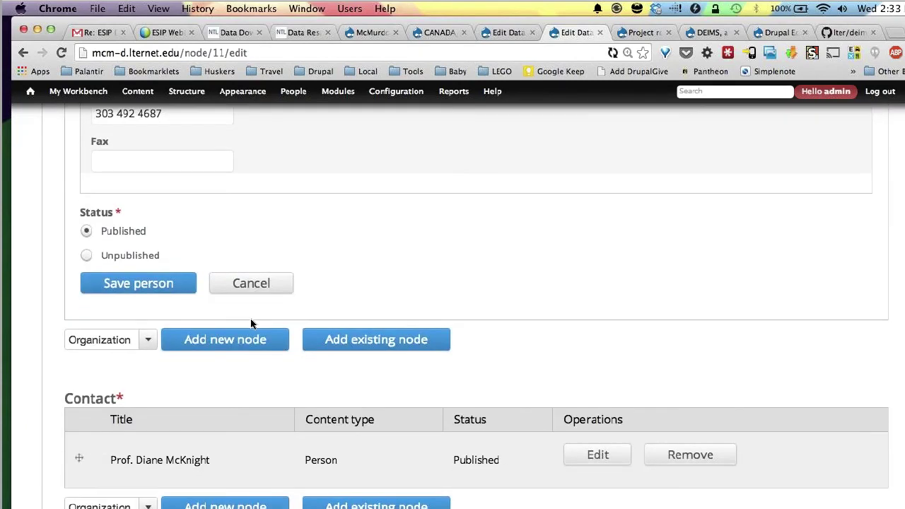
pyautogui.click(251, 286)
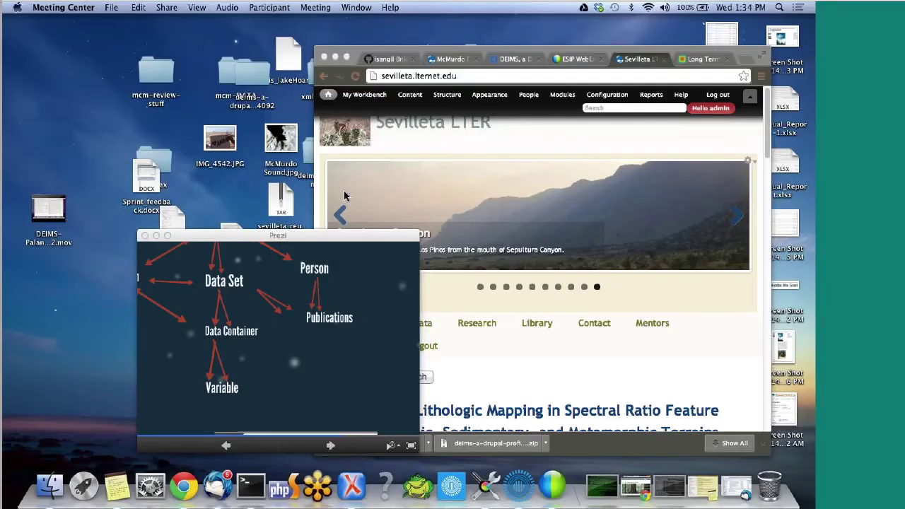
# Show the Prezi presentation full screen and advance from the content model diagram through the metadata format slides to "What is next?".
pyautogui.click(411, 446)
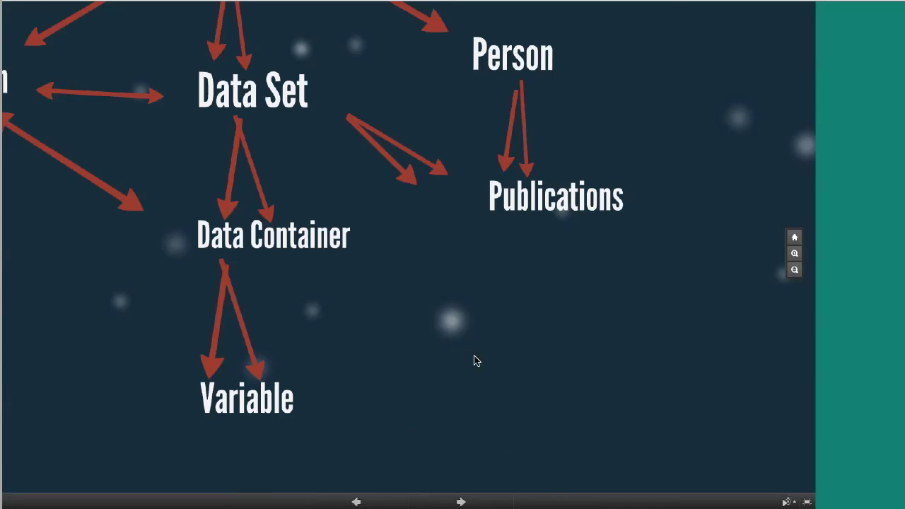
pyautogui.click(461, 502)
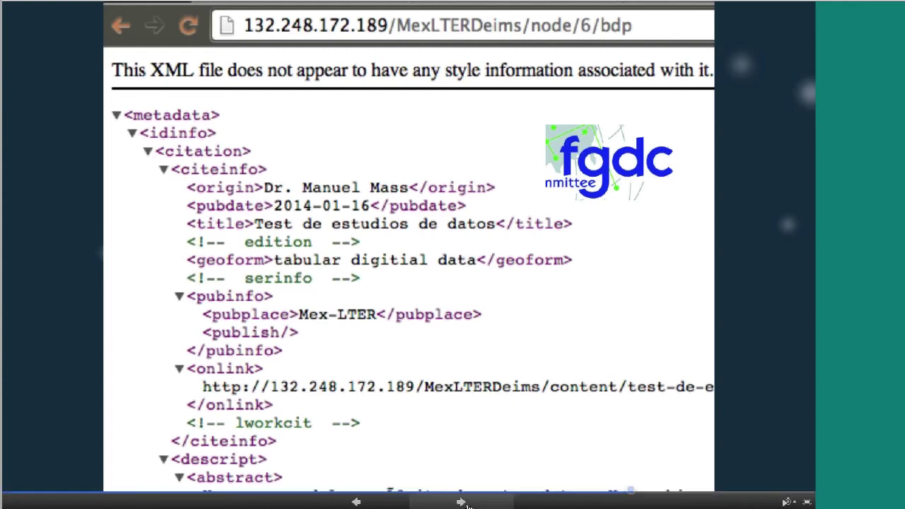
pyautogui.click(461, 503)
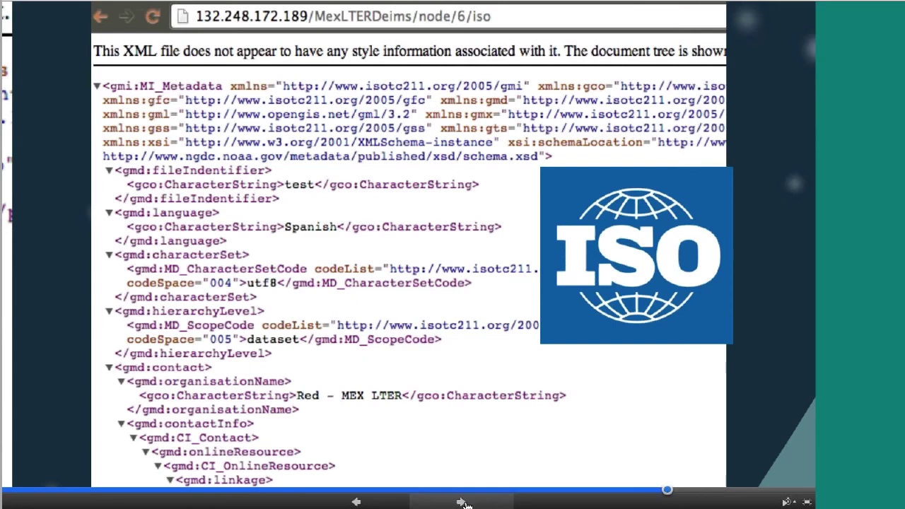
pyautogui.click(463, 504)
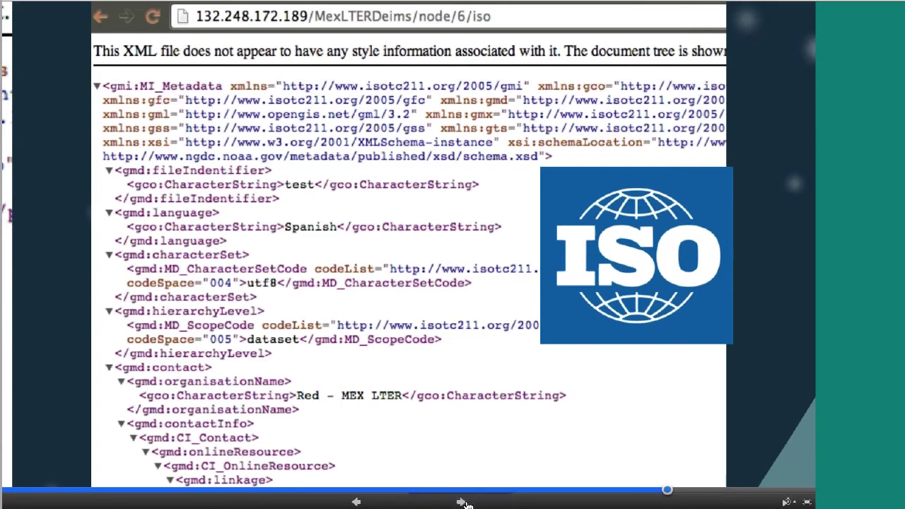
pyautogui.click(465, 504)
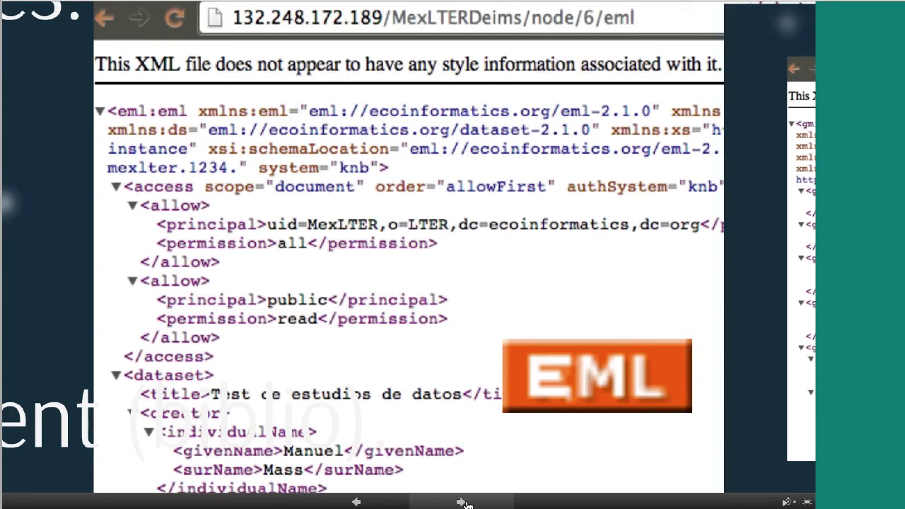
pyautogui.click(463, 503)
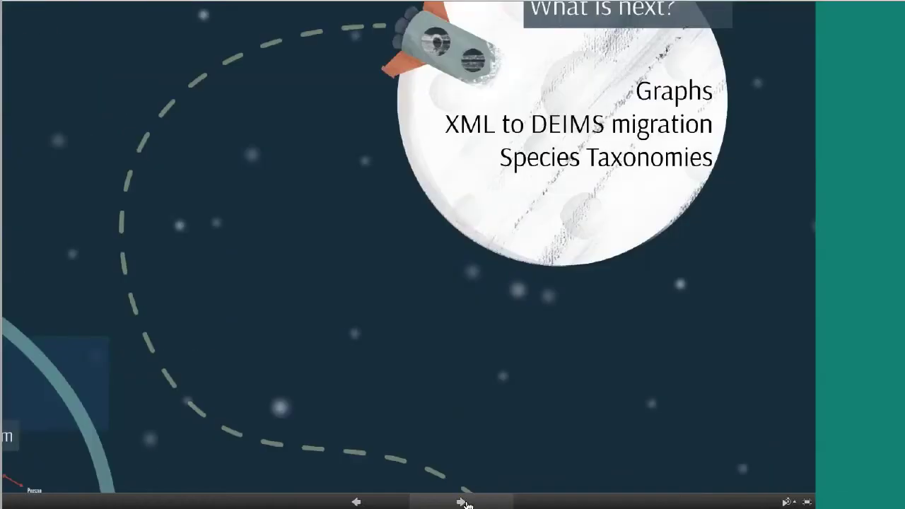
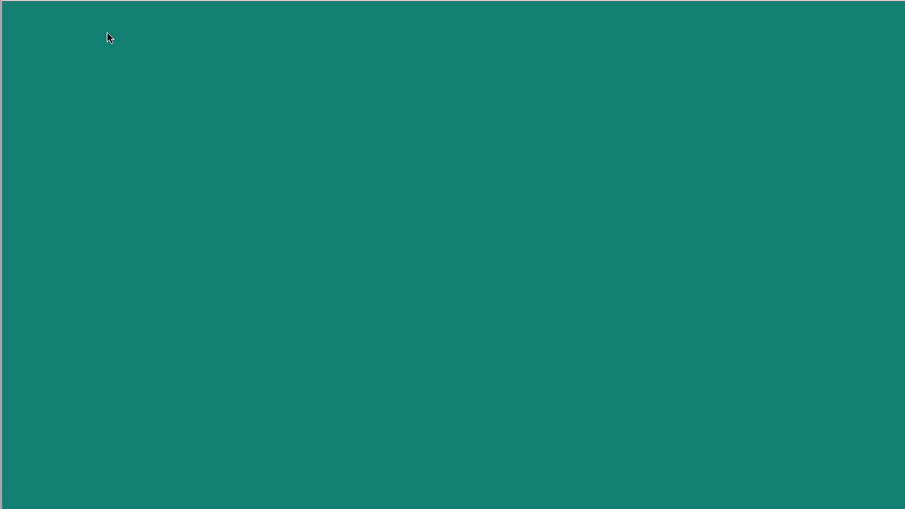
# Switch to the McMurdo Dry Valleys LTER site in Chrome and open field management for the Data source content type.
pyautogui.press('super+Tab')
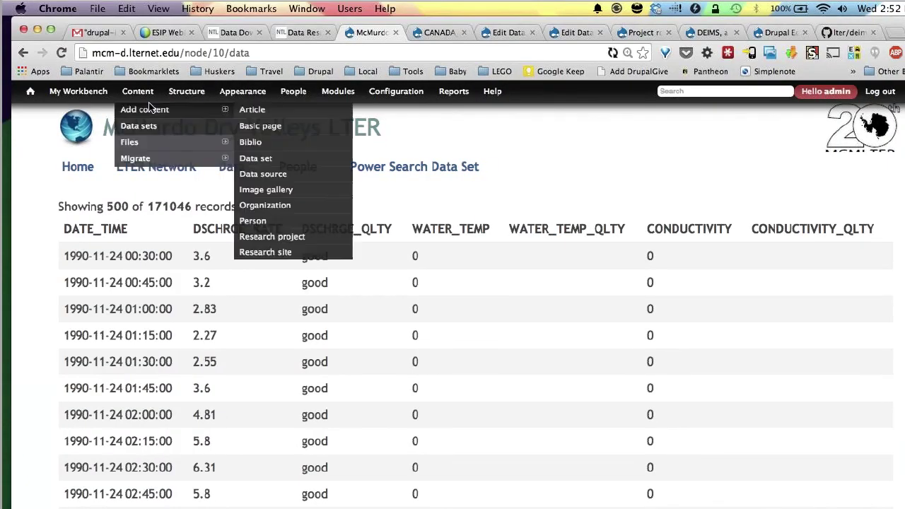
pyautogui.moveTo(187, 98)
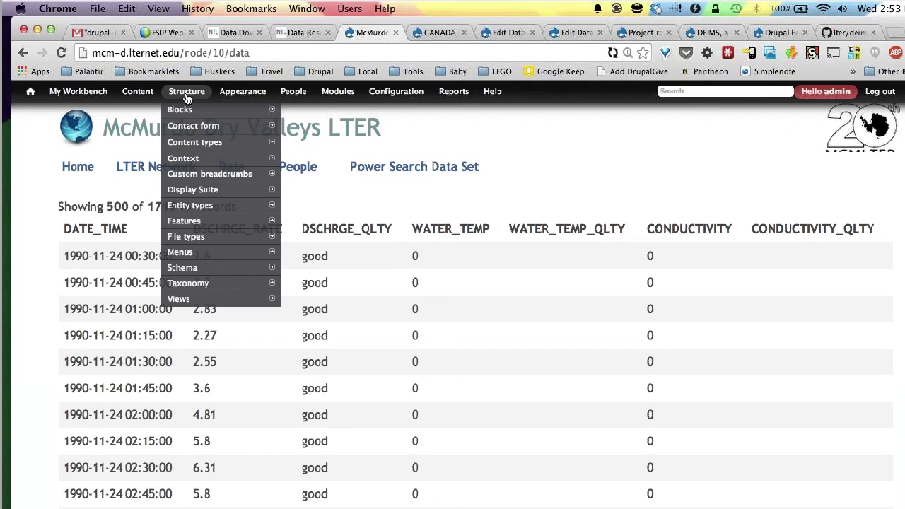
pyautogui.moveTo(230, 142)
pyautogui.moveTo(348, 164)
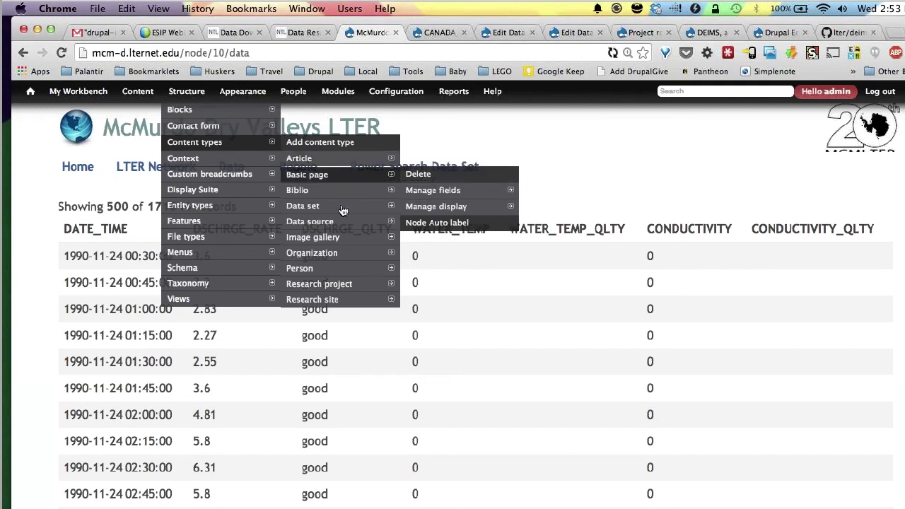
pyautogui.moveTo(343, 205)
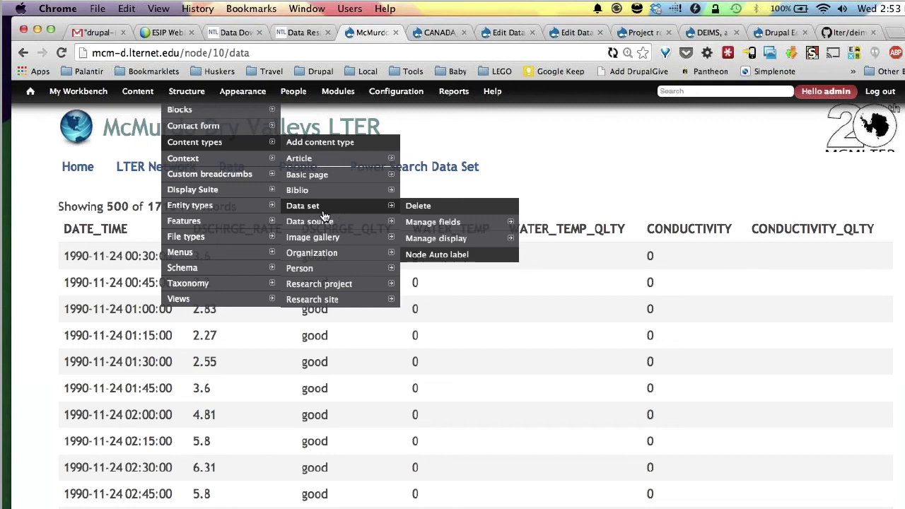
pyautogui.moveTo(326, 224)
pyautogui.click(458, 241)
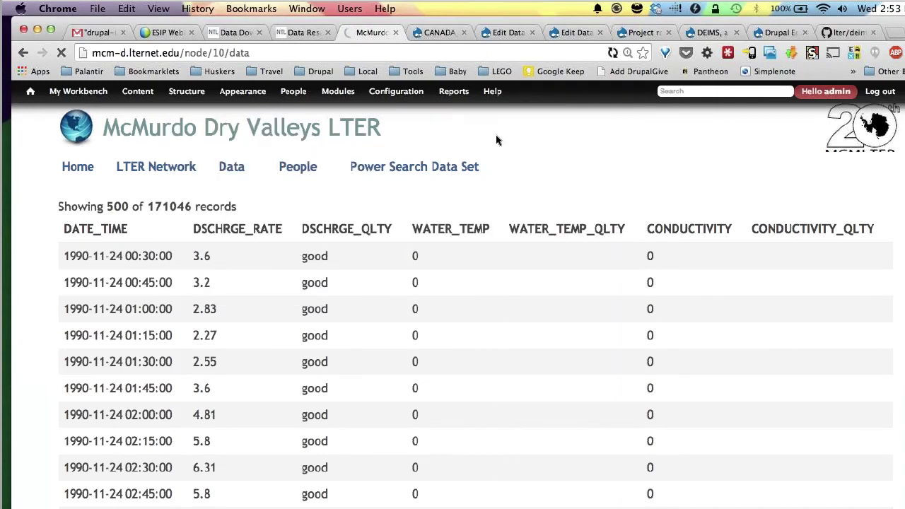
# Open the display management of the Data set content type and switch to the EML view mode.
pyautogui.moveTo(396, 92)
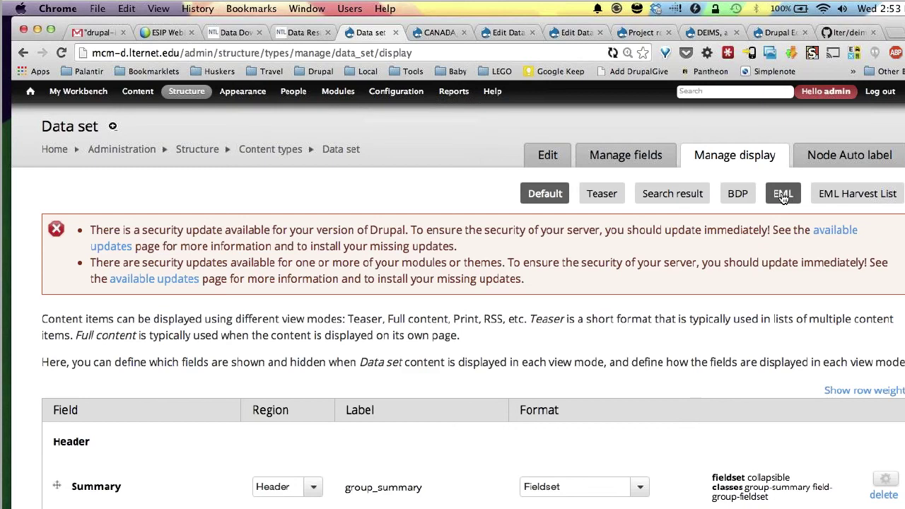
pyautogui.scroll(-1, 630, 309)
pyautogui.scroll(-2, 629, 309)
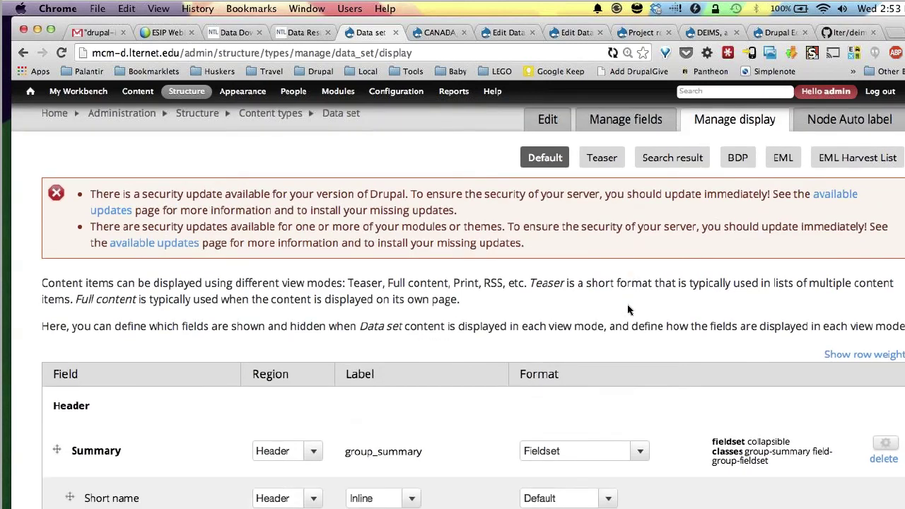
pyautogui.scroll(1, 636, 302)
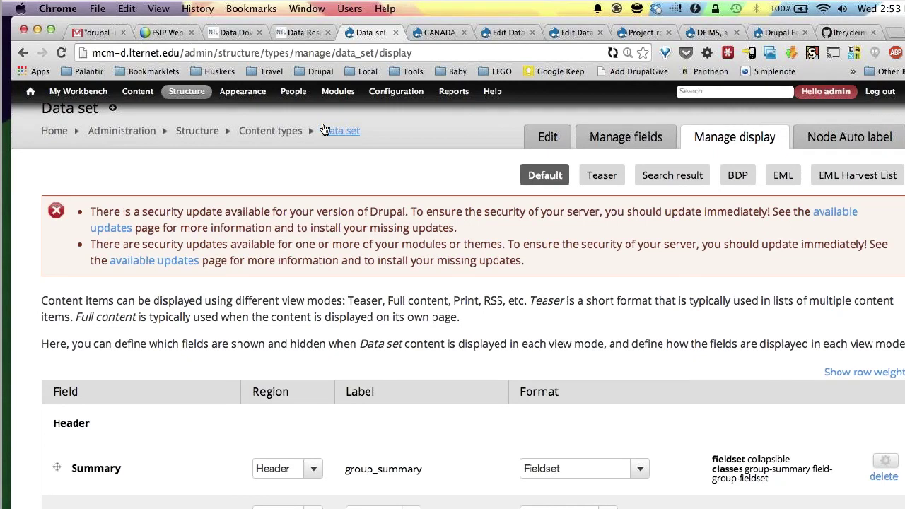
pyautogui.click(785, 184)
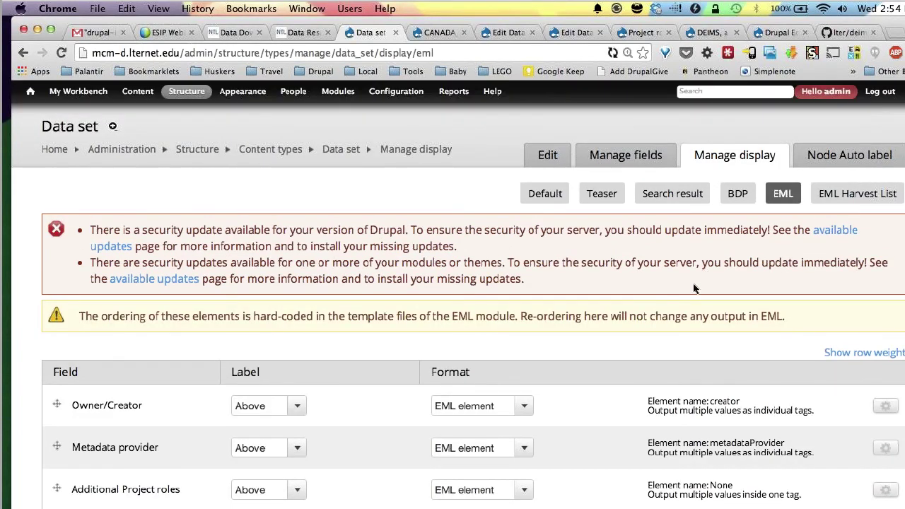
# Examine the EML field formatters, including the format options available for Owner/Creator and Date Range, without changing them.
pyautogui.scroll(-5, 694, 286)
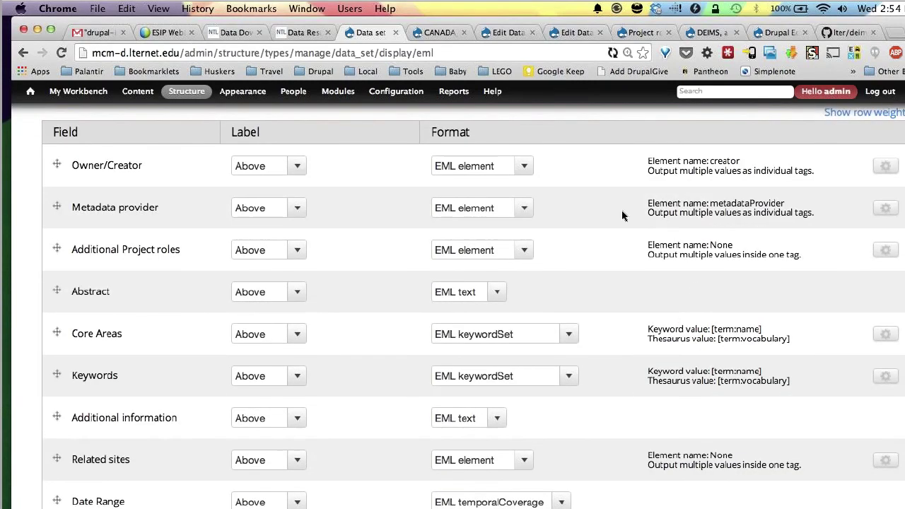
pyautogui.click(525, 169)
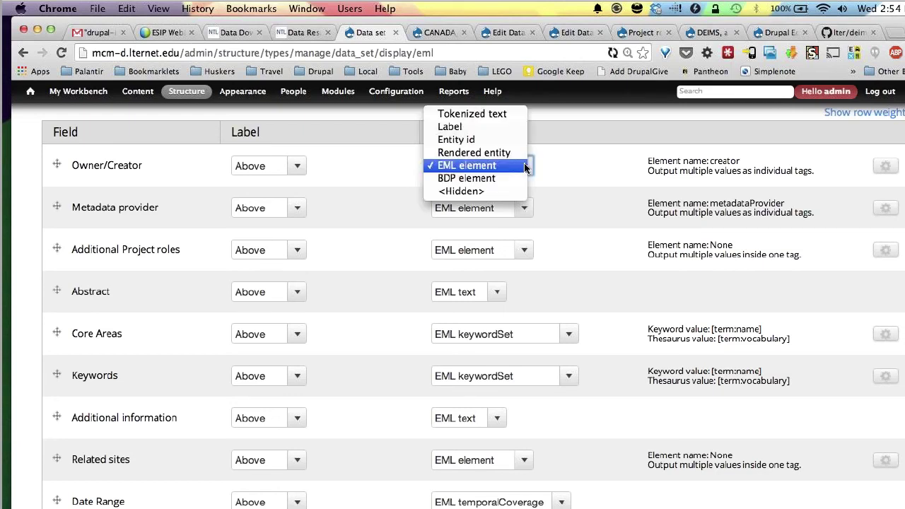
pyautogui.click(536, 224)
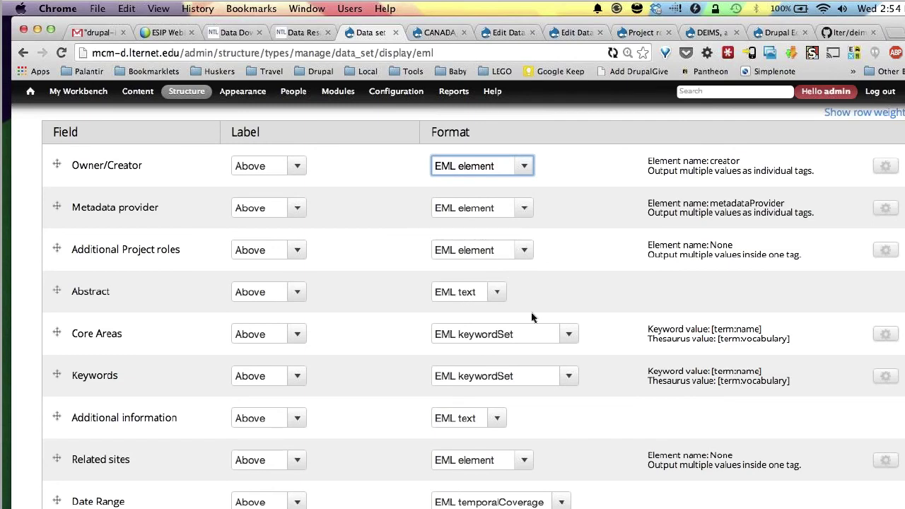
pyautogui.scroll(-5, 538, 314)
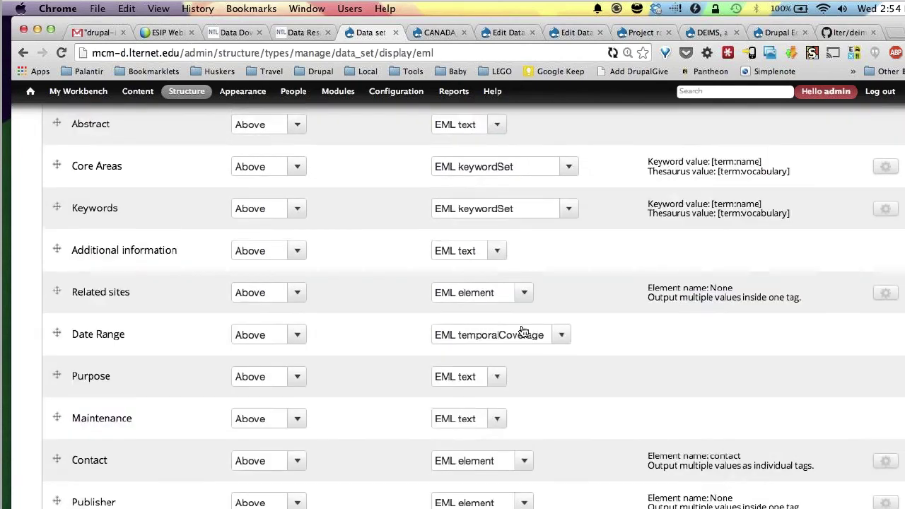
pyautogui.click(523, 327)
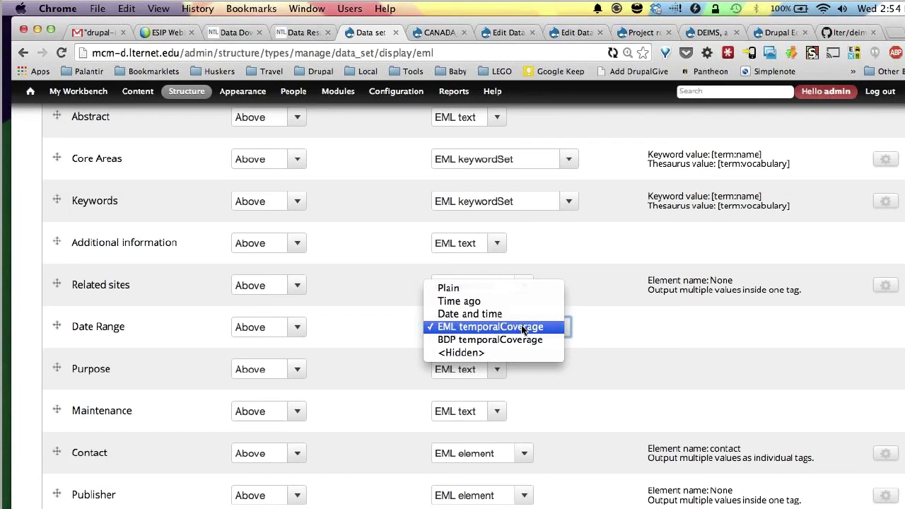
pyautogui.click(611, 331)
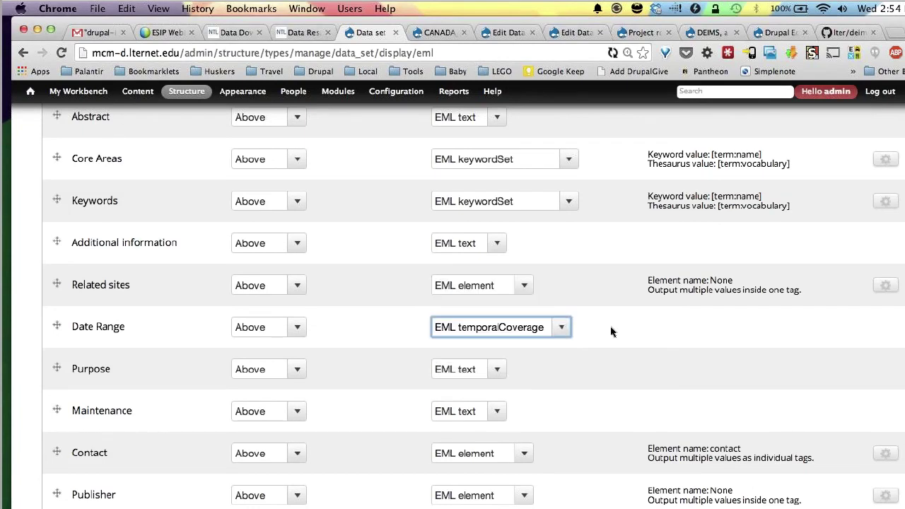
pyautogui.scroll(-10, 612, 331)
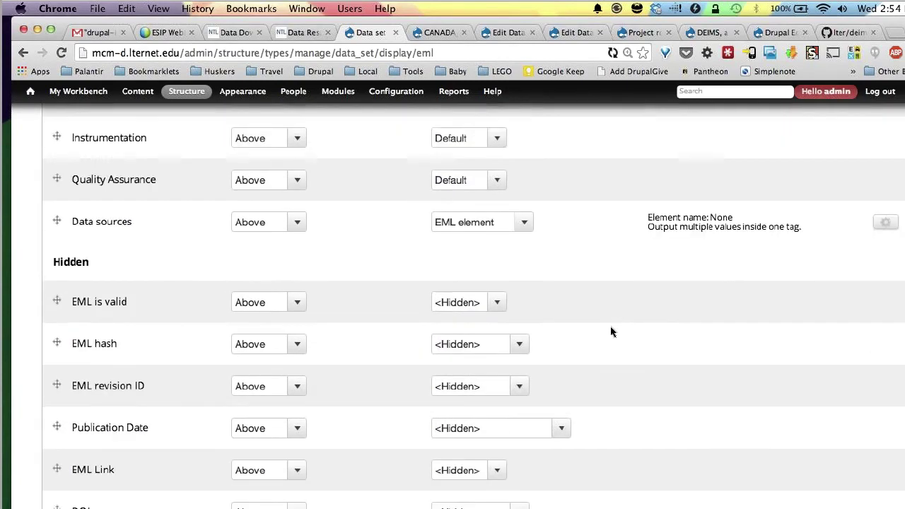
# Inspect the EML element format settings of the Owner/Creator field and cancel without changing them.
pyautogui.scroll(12, 612, 331)
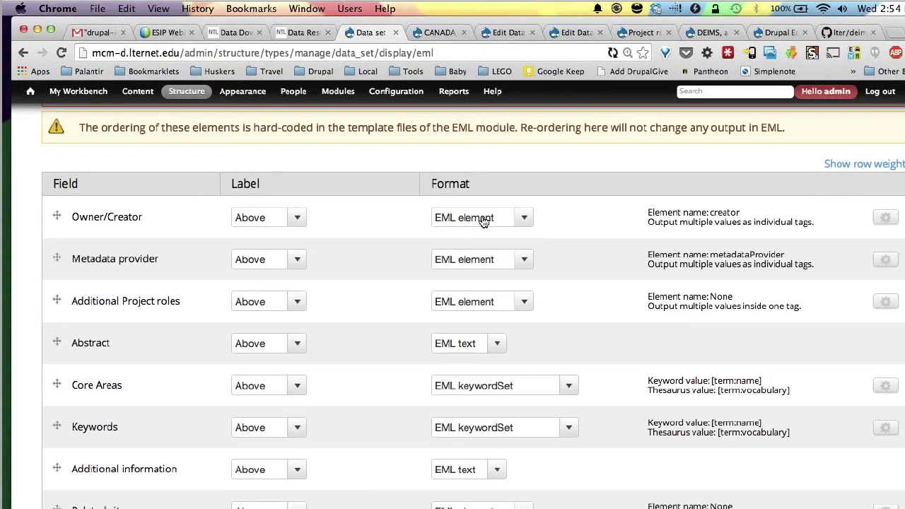
pyautogui.click(888, 220)
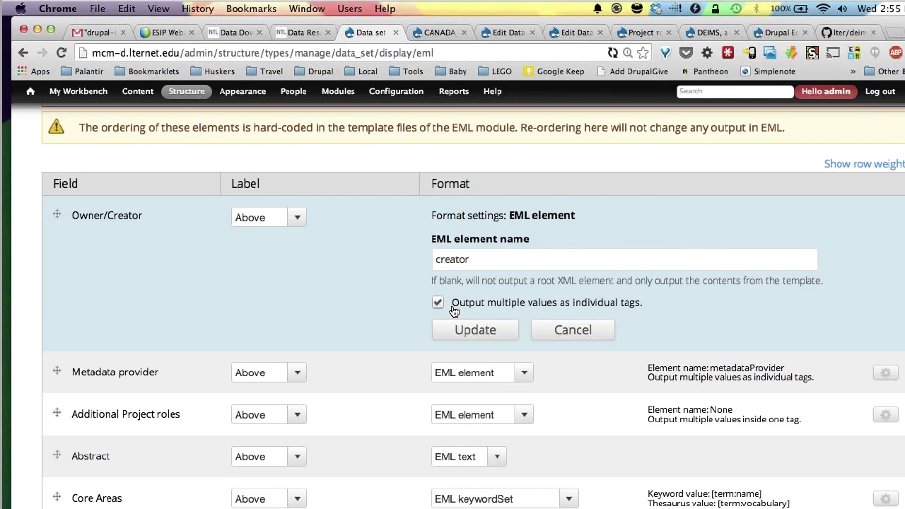
pyautogui.click(573, 334)
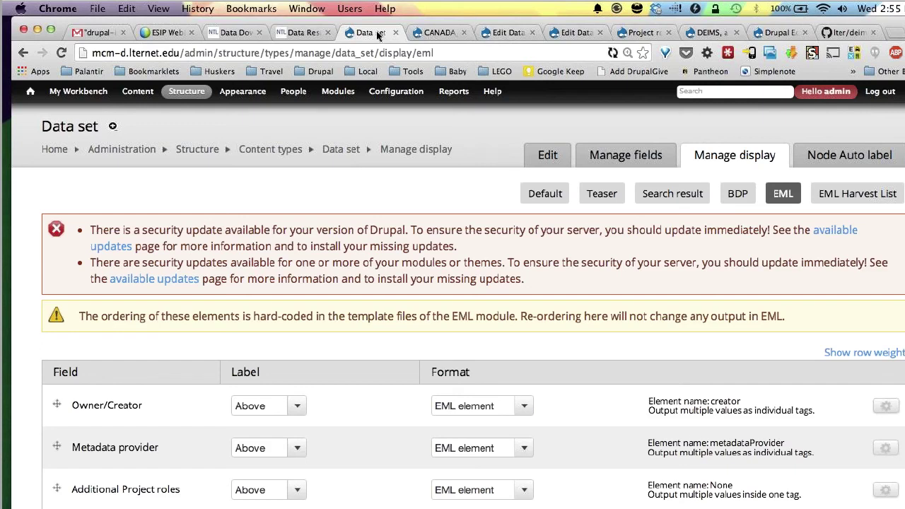
# Switch to the lter/deims repository on GitHub and open its modules/custom/eml folder.
pyautogui.moveTo(396, 91)
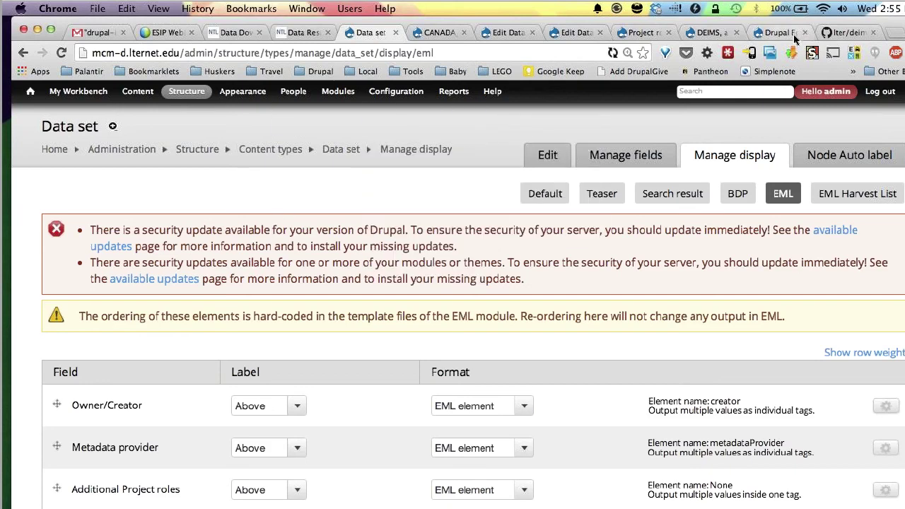
pyautogui.click(836, 39)
pyautogui.scroll(-3, 473, 220)
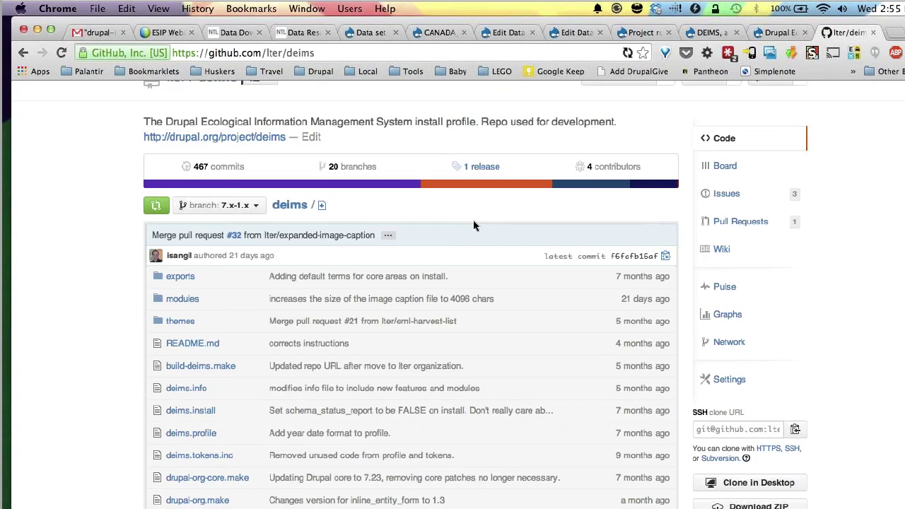
pyautogui.click(176, 244)
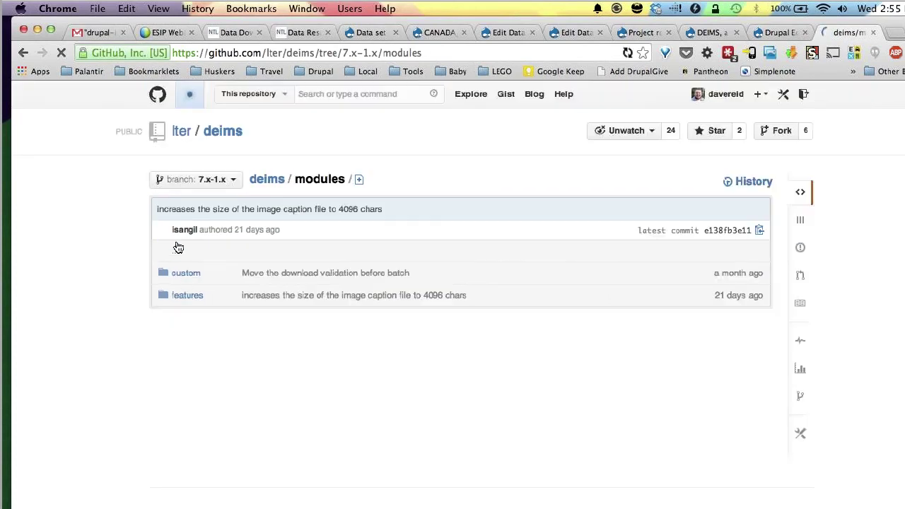
pyautogui.click(187, 277)
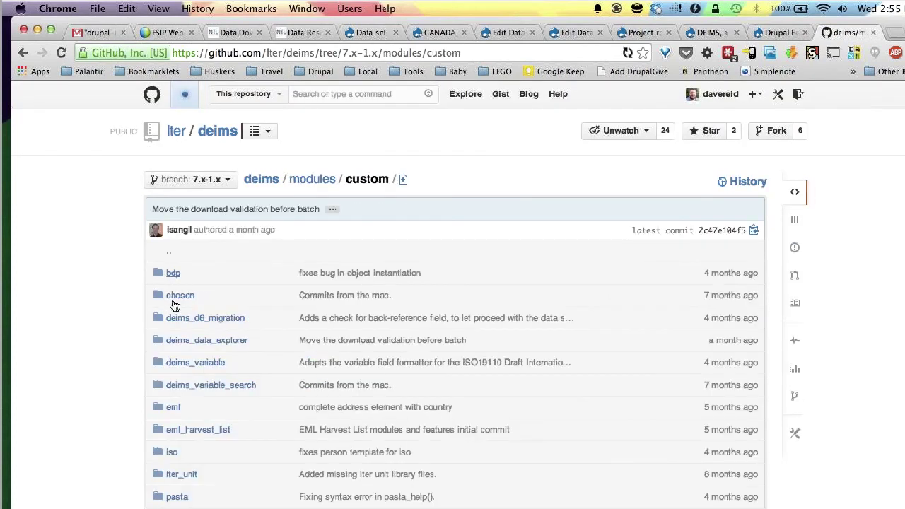
pyautogui.click(174, 411)
# Enlarge the page to 125% and open eml--node--data-set.tpl.php from the EML module's templates folder.
pyautogui.press('super+equal')
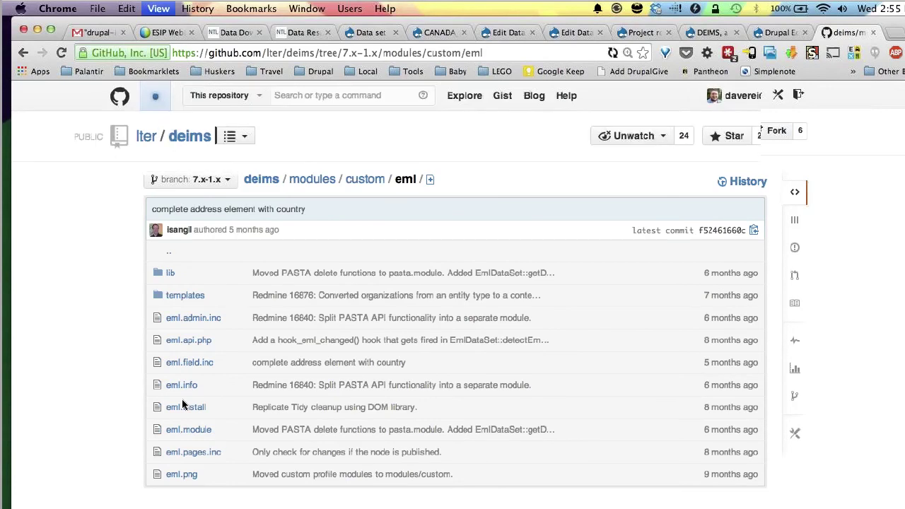
pyautogui.press('super+equal')
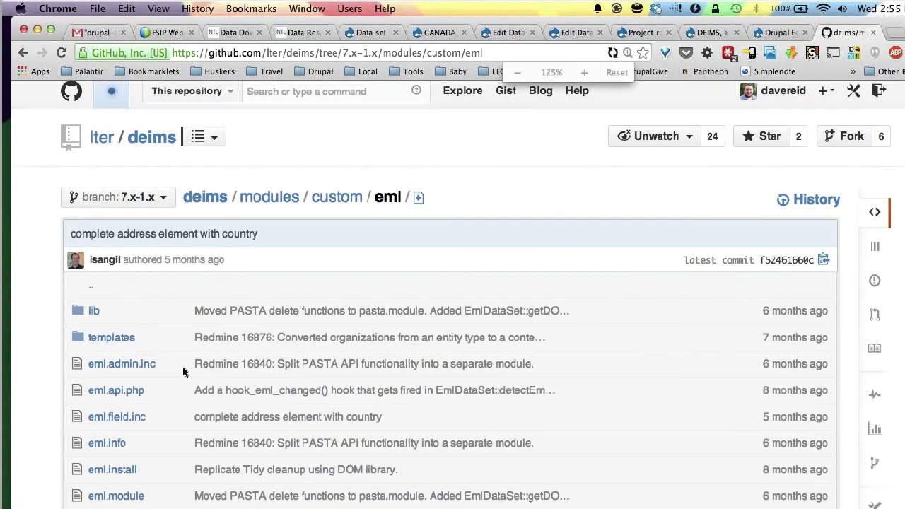
pyautogui.scroll(-2, 177, 329)
pyautogui.click(110, 223)
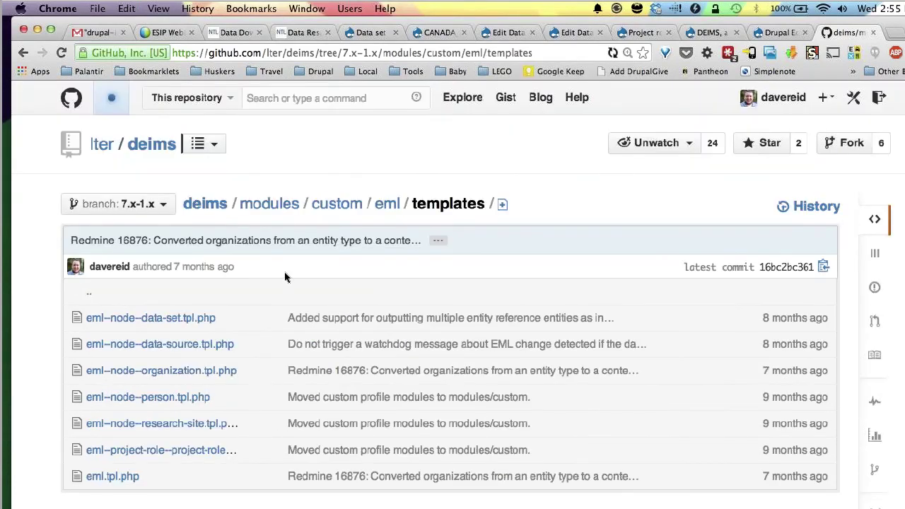
pyautogui.scroll(-2, 285, 278)
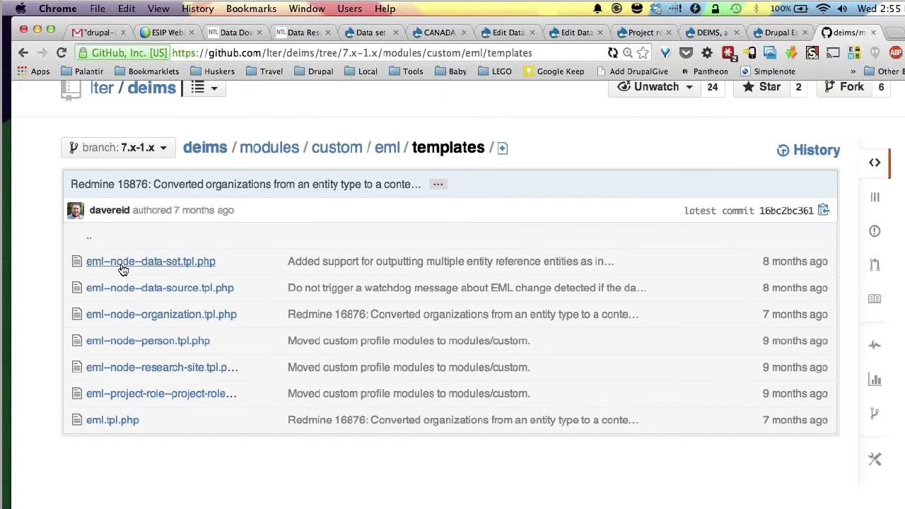
pyautogui.click(121, 266)
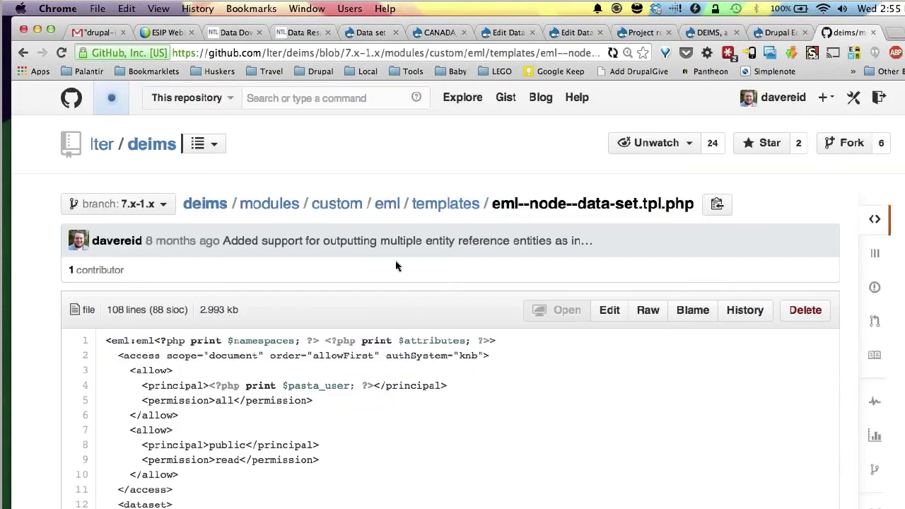
# Examine the data set template's code, from the access rules through the rendered person, abstract and keyword fields.
pyautogui.scroll(-3, 396, 266)
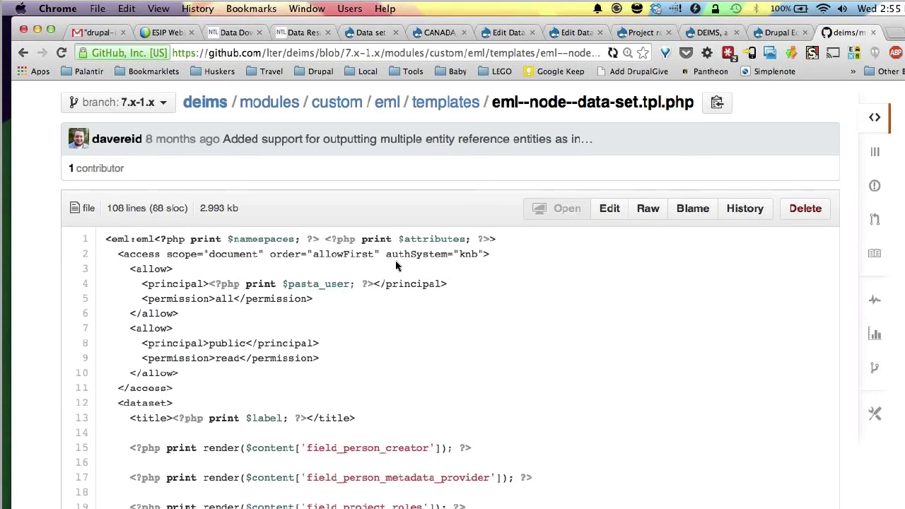
pyautogui.scroll(-2, 396, 260)
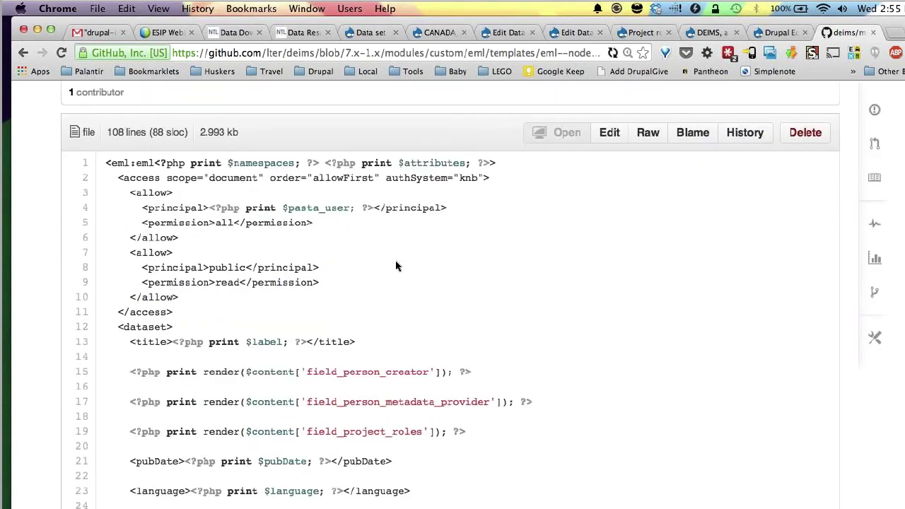
pyautogui.scroll(2, 395, 260)
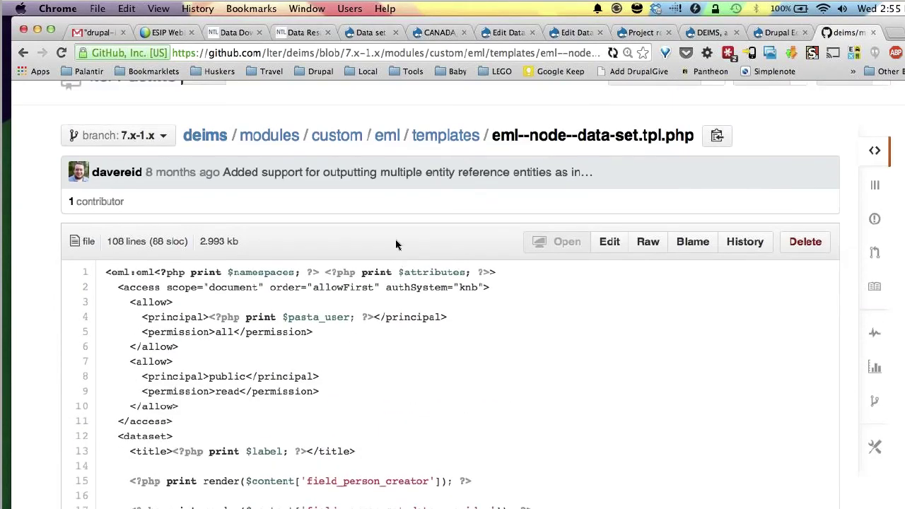
pyautogui.scroll(-1, 396, 244)
pyautogui.scroll(-8, 396, 241)
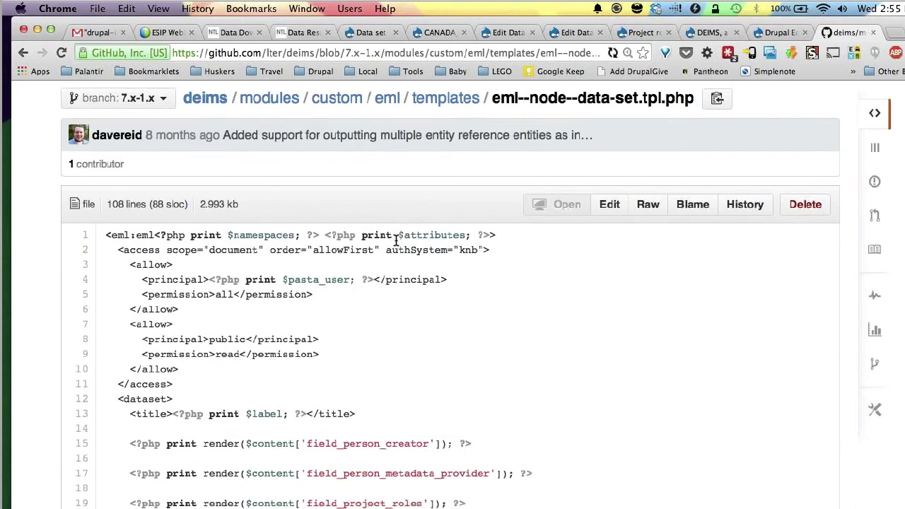
pyautogui.scroll(-1, 182, 195)
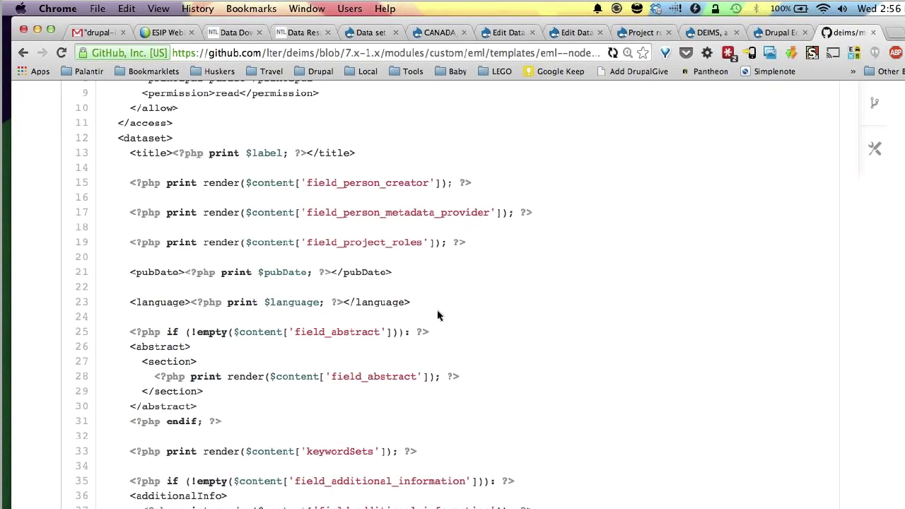
pyautogui.scroll(-2, 438, 316)
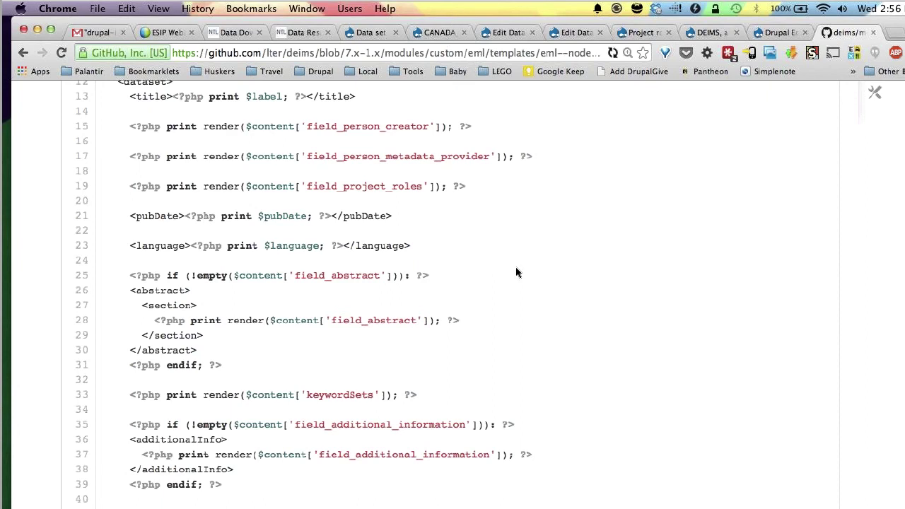
pyautogui.scroll(4, 516, 273)
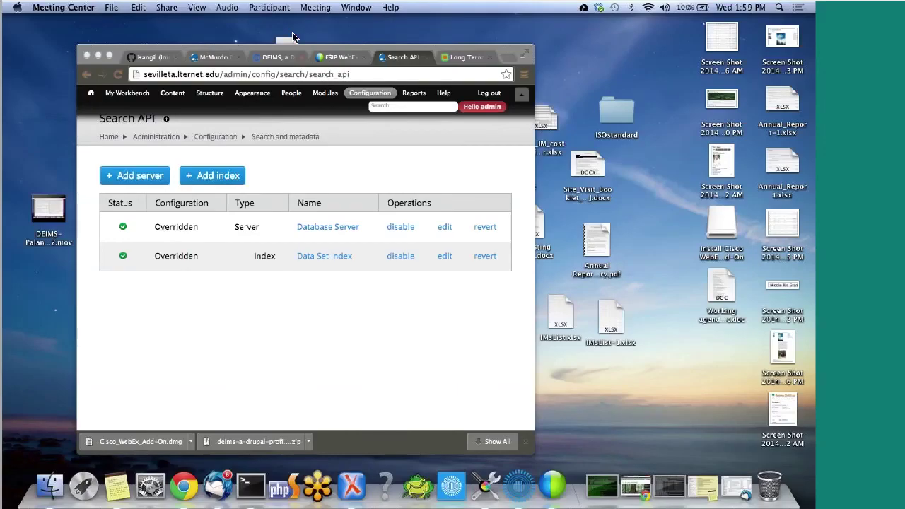
# Bring the Chrome window with the Sevilleta Search API page to the front, reposition it and enlarge it.
pyautogui.click(289, 48)
pyautogui.moveTo(289, 48); pyautogui.dragTo(353, 49)
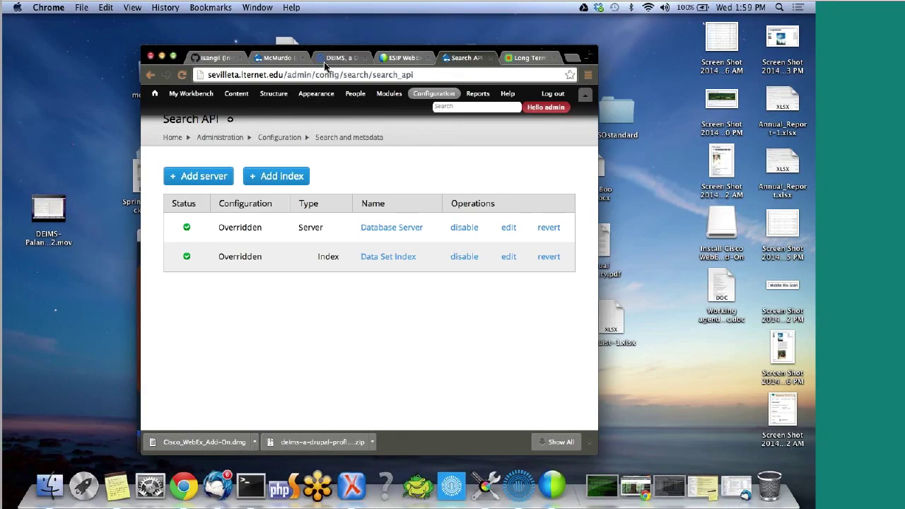
pyautogui.click(172, 56)
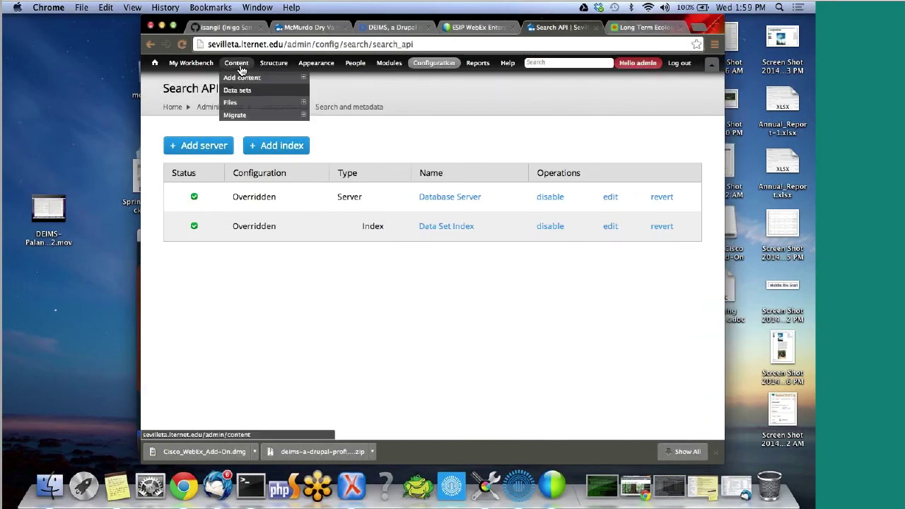
# Go to the Sevilleta LTER home page and open its GIS Data listing of vector datasets.
pyautogui.click(172, 107)
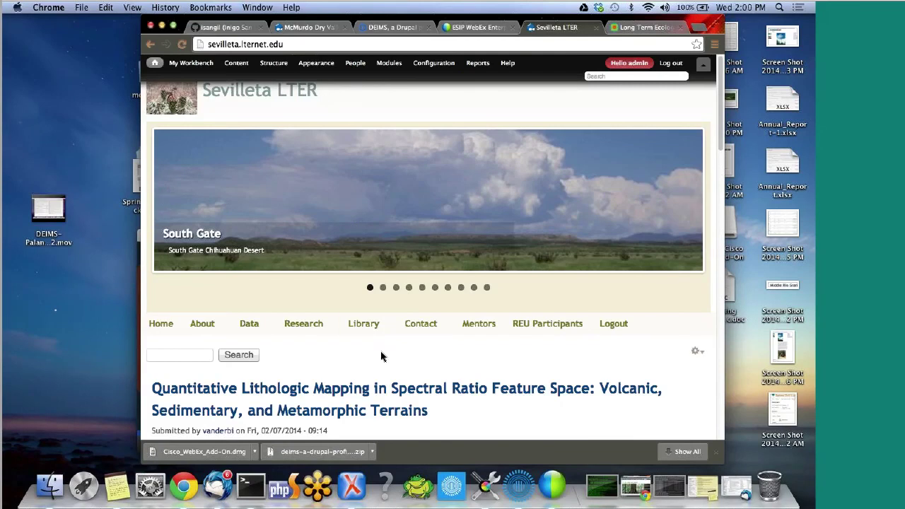
pyautogui.moveTo(257, 340)
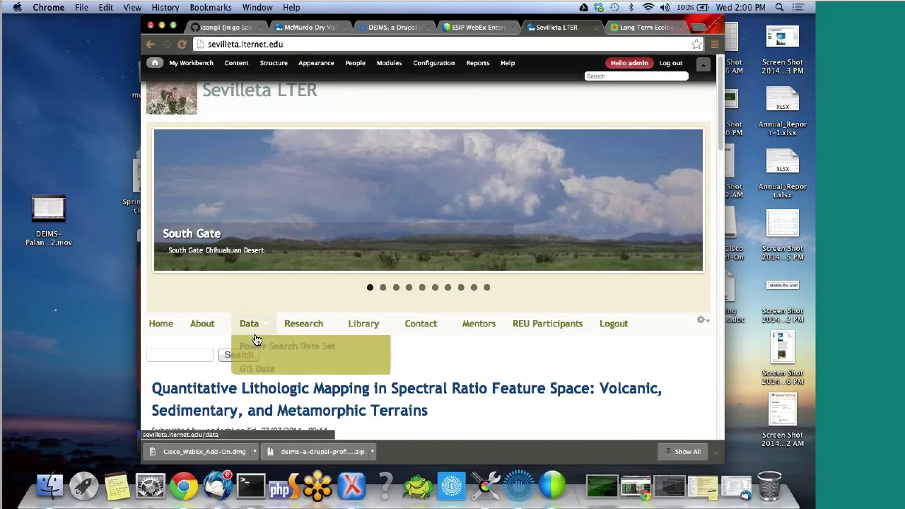
pyautogui.click(258, 370)
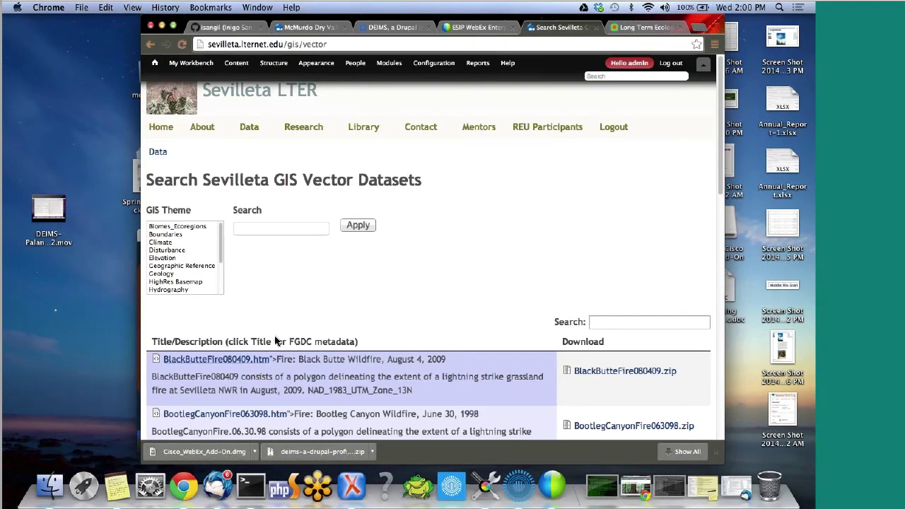
# Open the BlackButteFire080409 metadata record, review its description and ArcGIS keywords, and return to the GIS vector dataset listing.
pyautogui.scroll(-2, 312, 305)
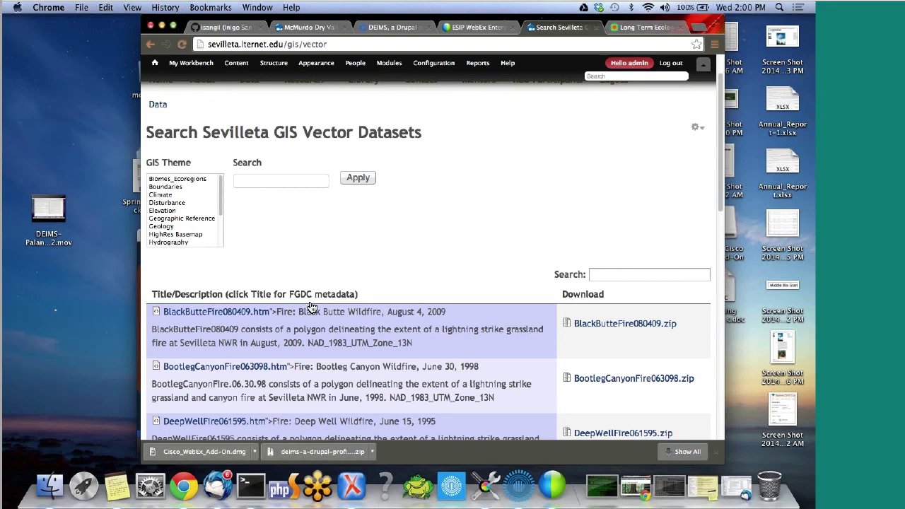
pyautogui.click(209, 313)
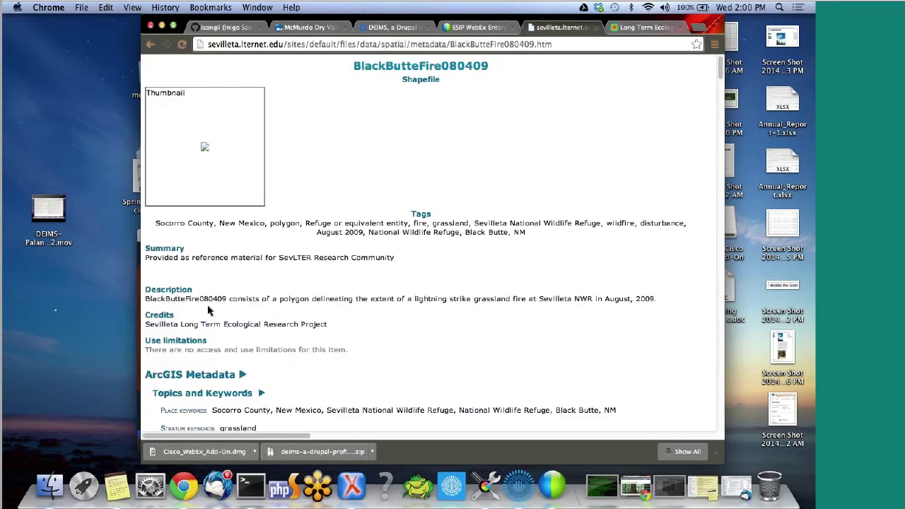
pyautogui.scroll(-5, 209, 311)
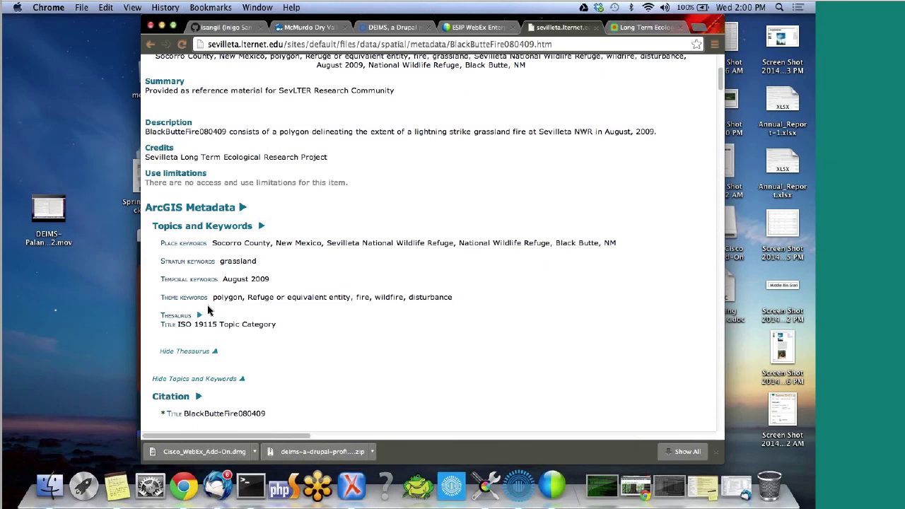
pyautogui.scroll(-1, 211, 302)
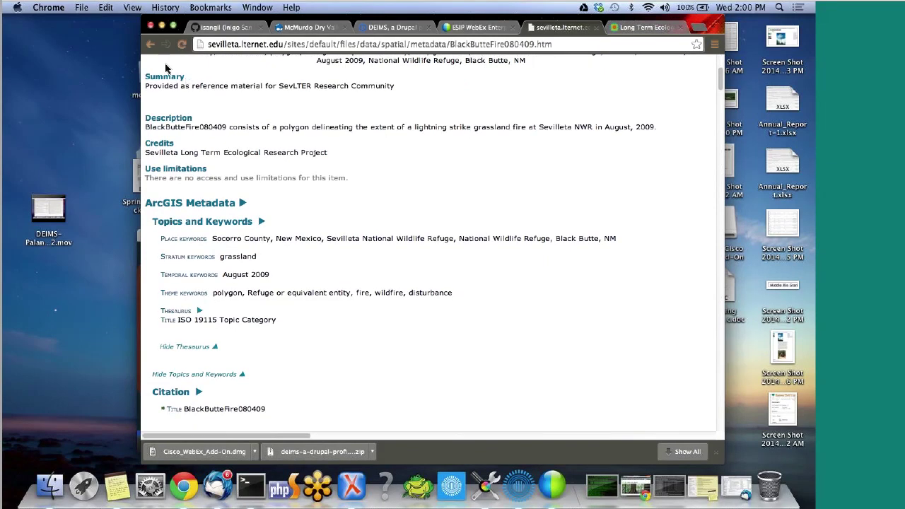
pyautogui.click(150, 44)
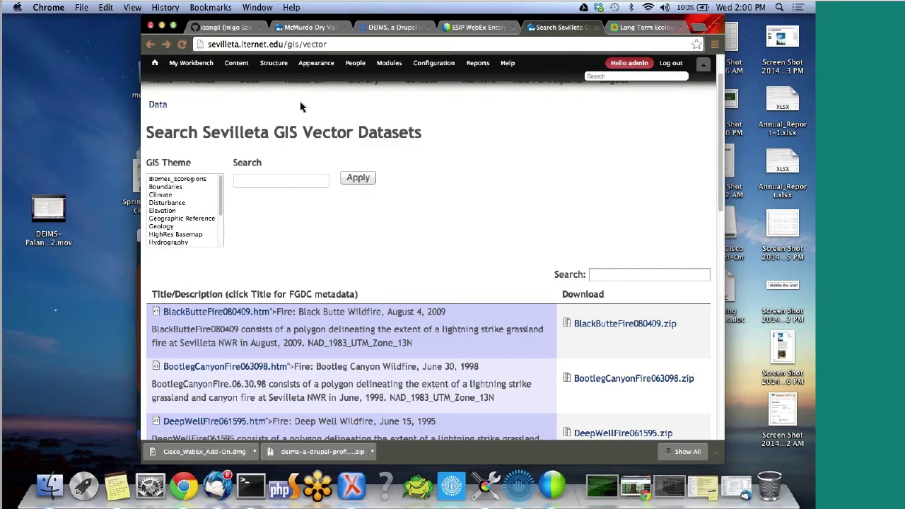
# Open the Spatial Data content type and examine its field list, including the KML file, Metadata, Shapefile and Keywords fields.
pyautogui.moveTo(274, 64)
pyautogui.moveTo(286, 107)
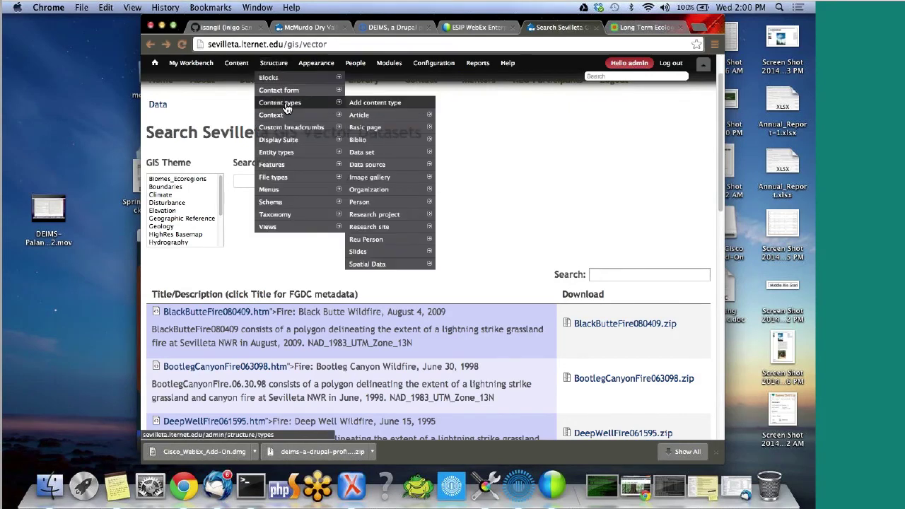
pyautogui.click(372, 266)
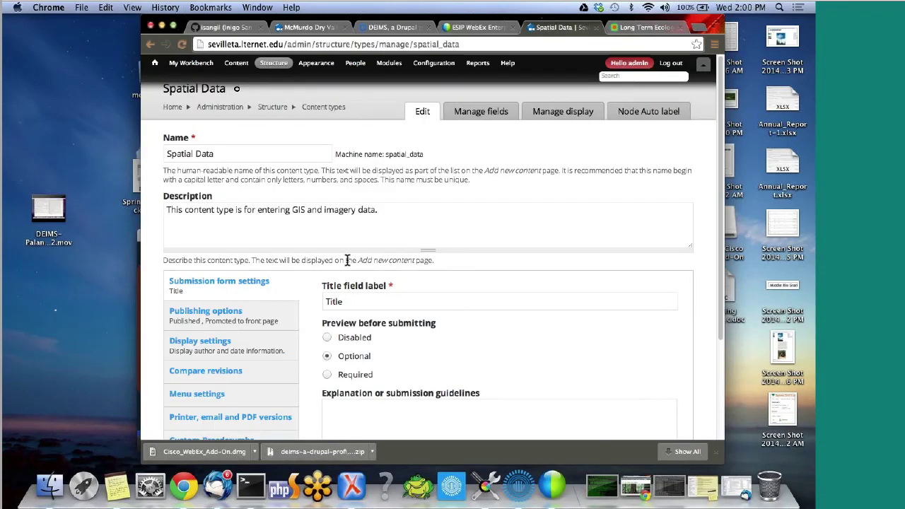
pyautogui.click(482, 115)
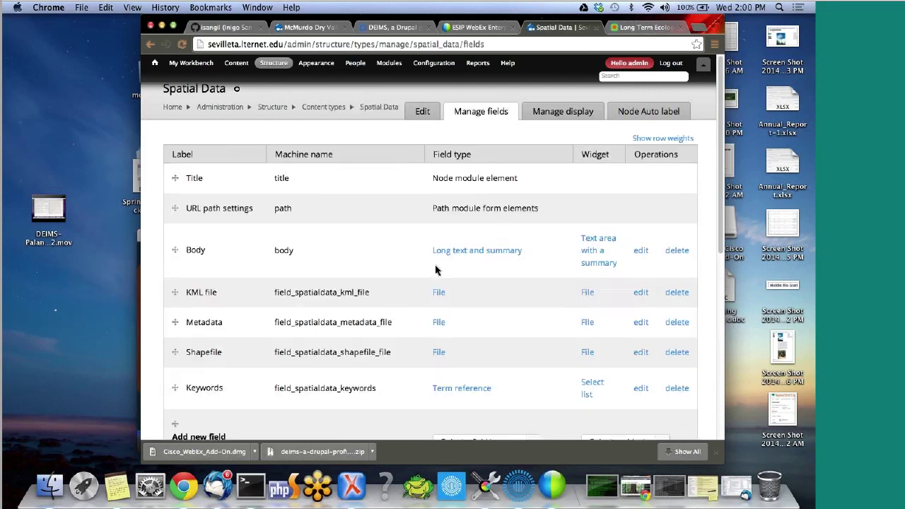
pyautogui.scroll(-5, 436, 270)
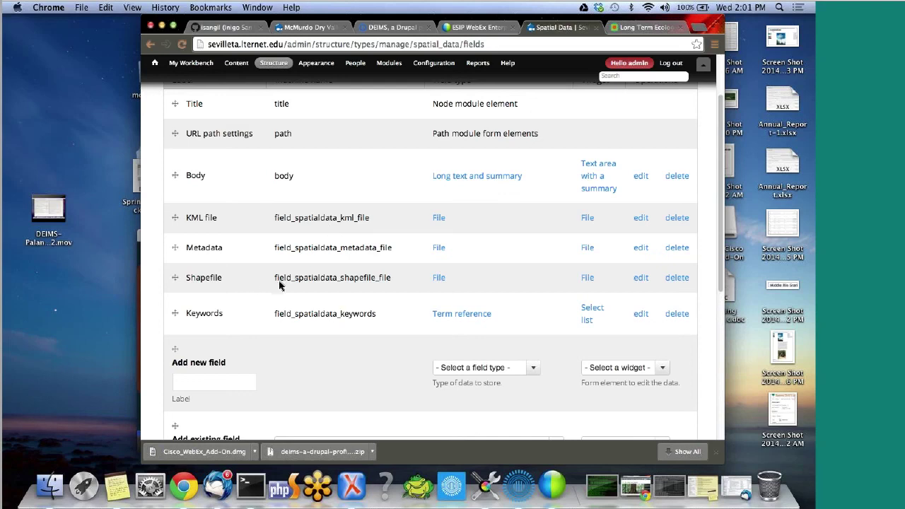
pyautogui.click(150, 46)
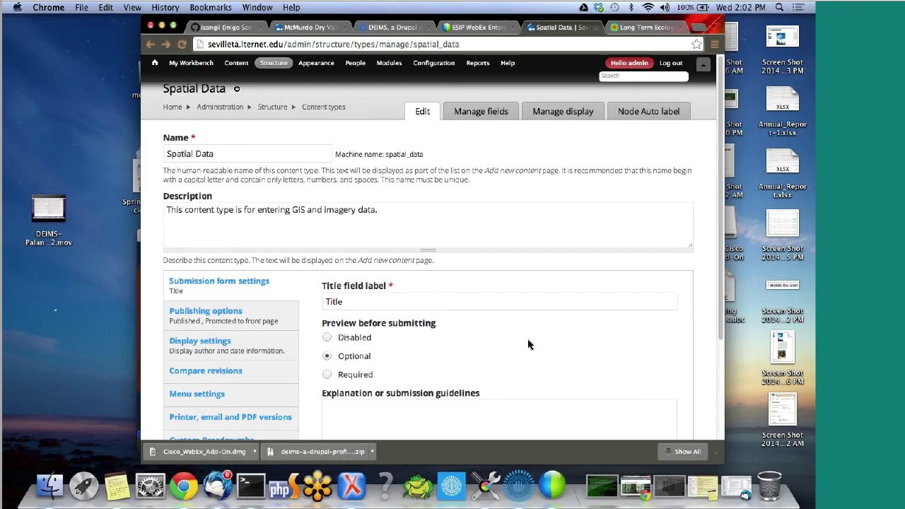
# Return to the Sevilleta LTER home page and open the Power Search Data Set page.
pyautogui.moveTo(434, 63)
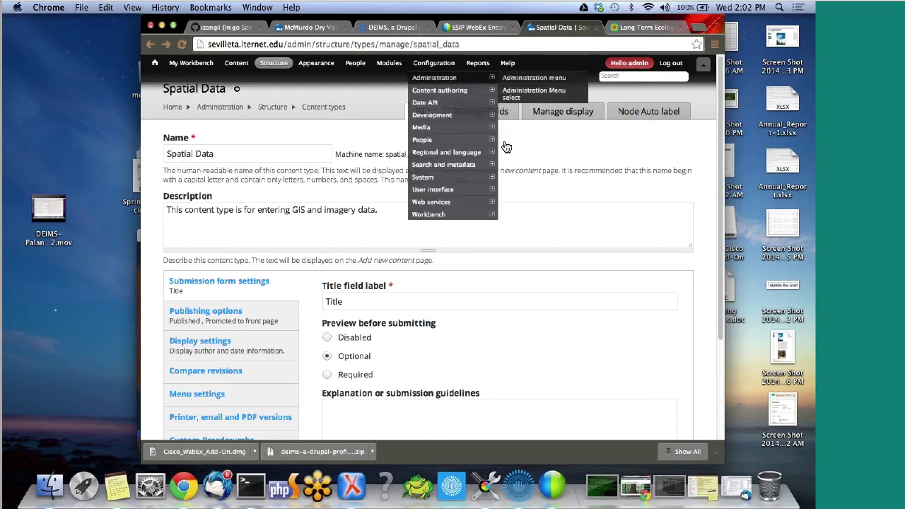
pyautogui.moveTo(236, 63)
pyautogui.click(173, 110)
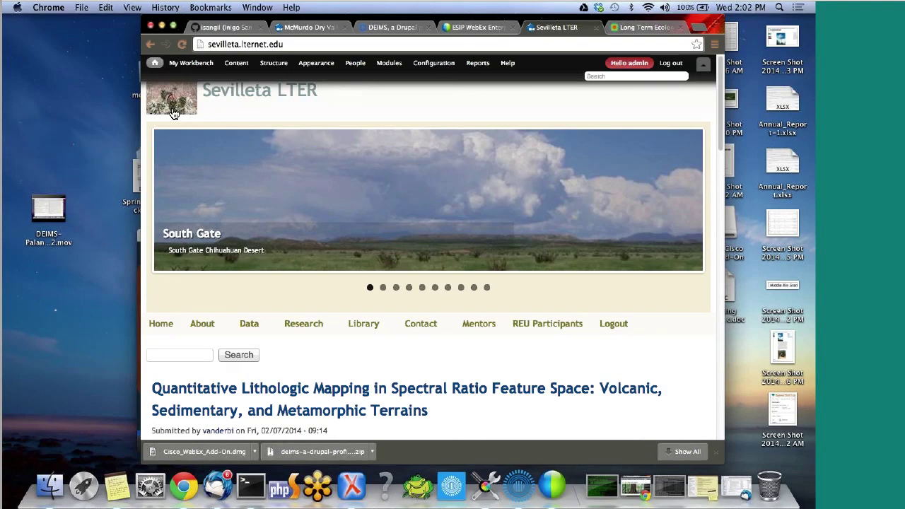
pyautogui.moveTo(248, 324)
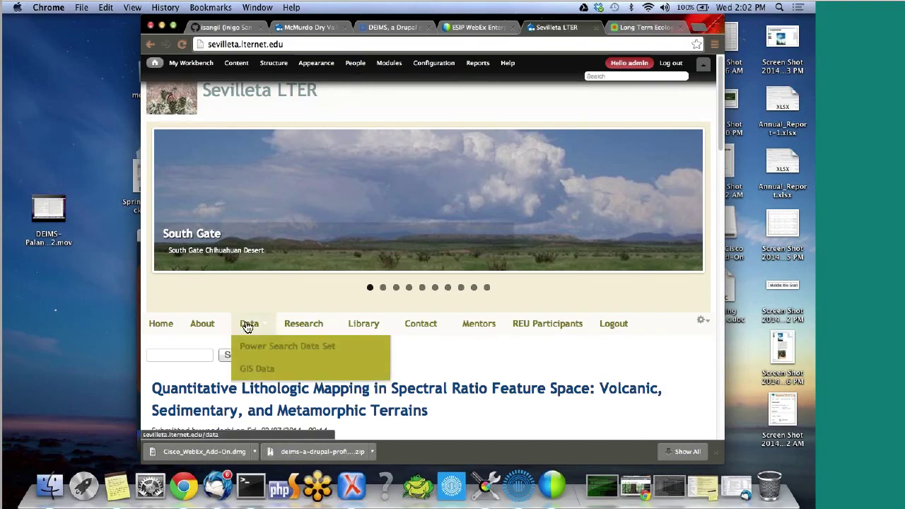
pyautogui.click(271, 353)
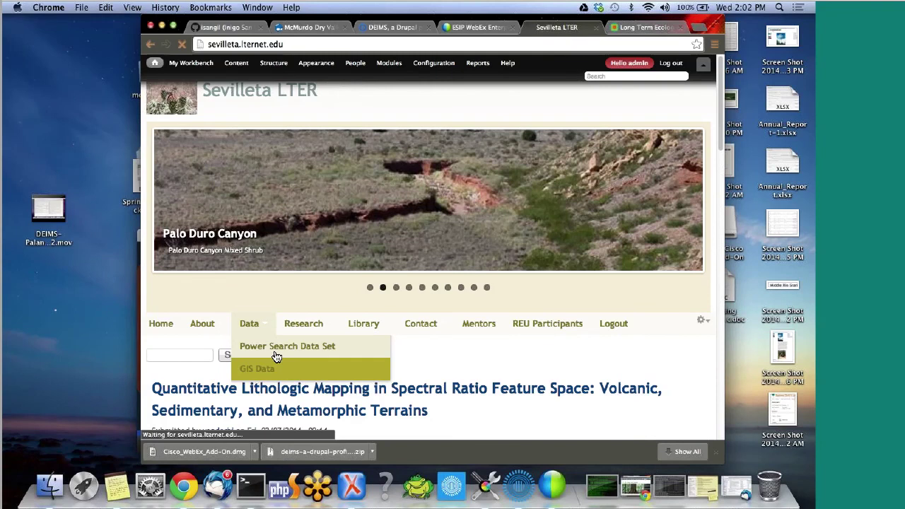
pyautogui.scroll(-1, 274, 355)
pyautogui.scroll(-5, 274, 355)
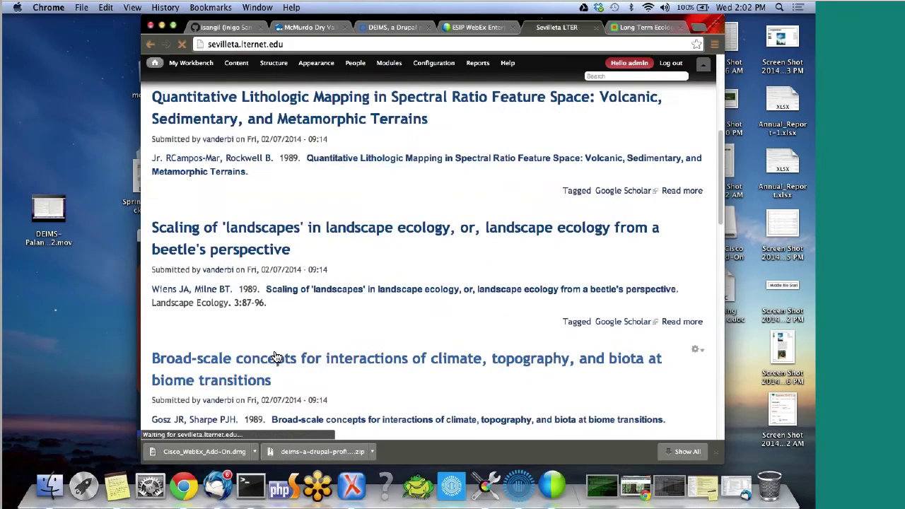
pyautogui.scroll(3, 275, 357)
pyautogui.scroll(2, 276, 356)
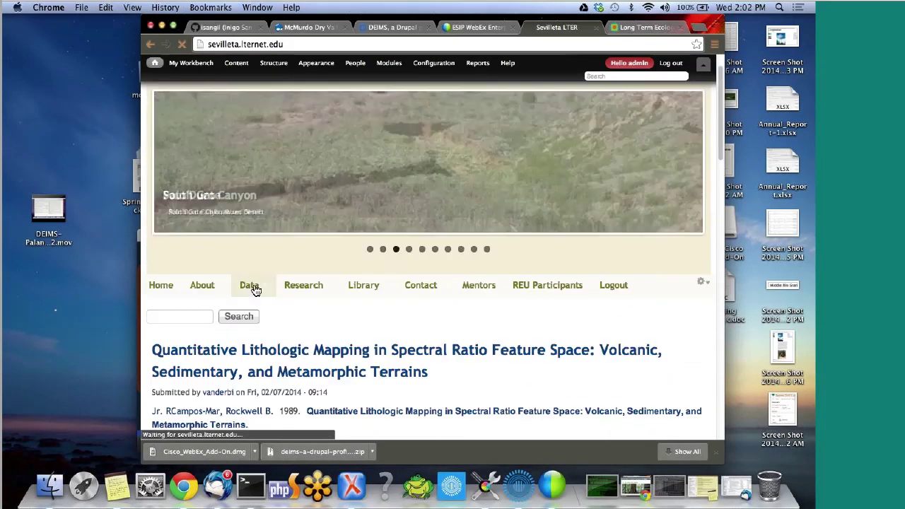
pyautogui.moveTo(253, 287)
pyautogui.click(281, 313)
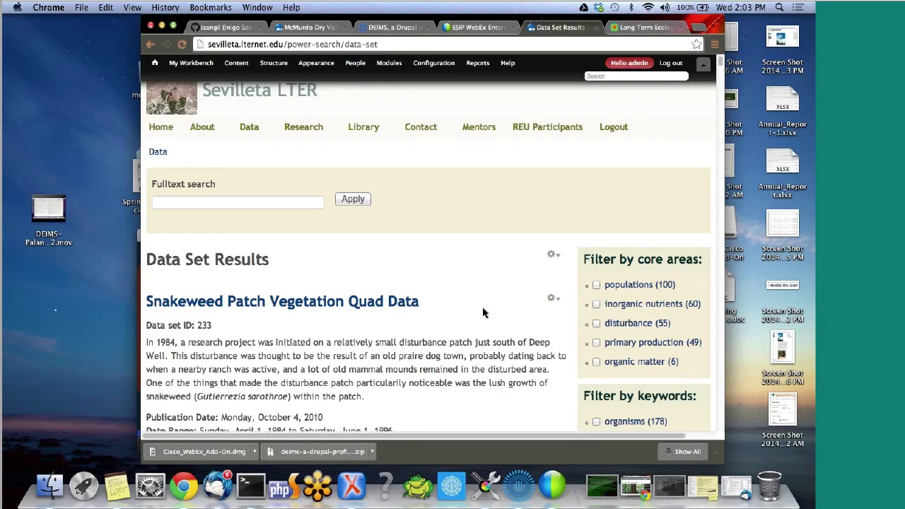
# Look through the data set results and filter them by the populations core area.
pyautogui.click(167, 202)
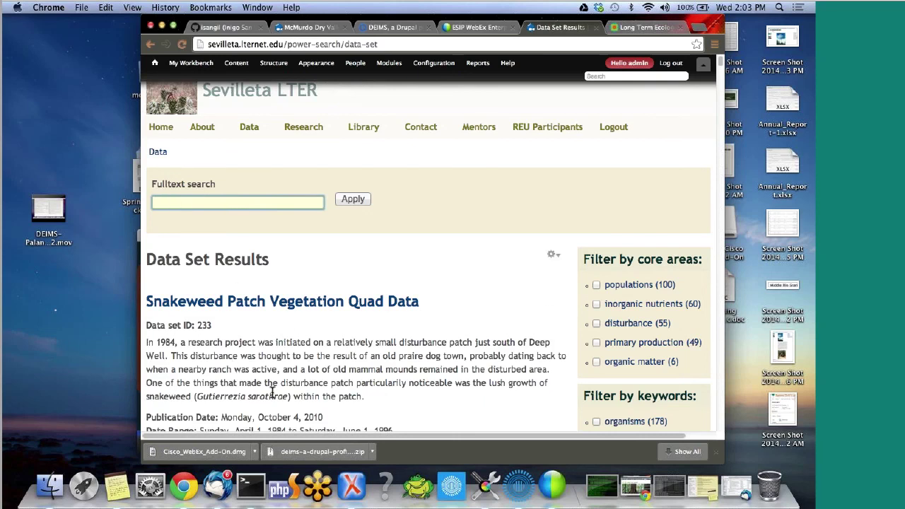
pyautogui.click(228, 356)
pyautogui.scroll(-2, 212, 346)
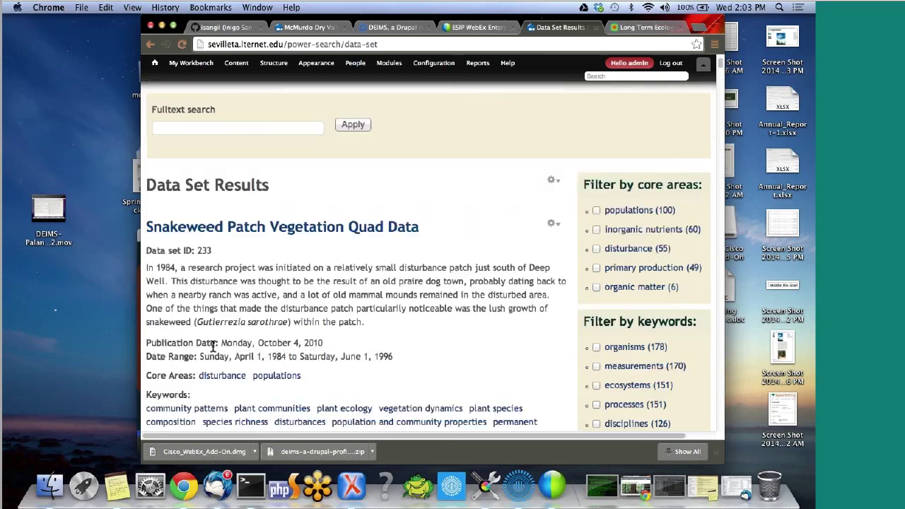
pyautogui.scroll(-10, 205, 347)
pyautogui.scroll(-3, 320, 240)
pyautogui.scroll(15, 313, 251)
pyautogui.scroll(-2, 470, 221)
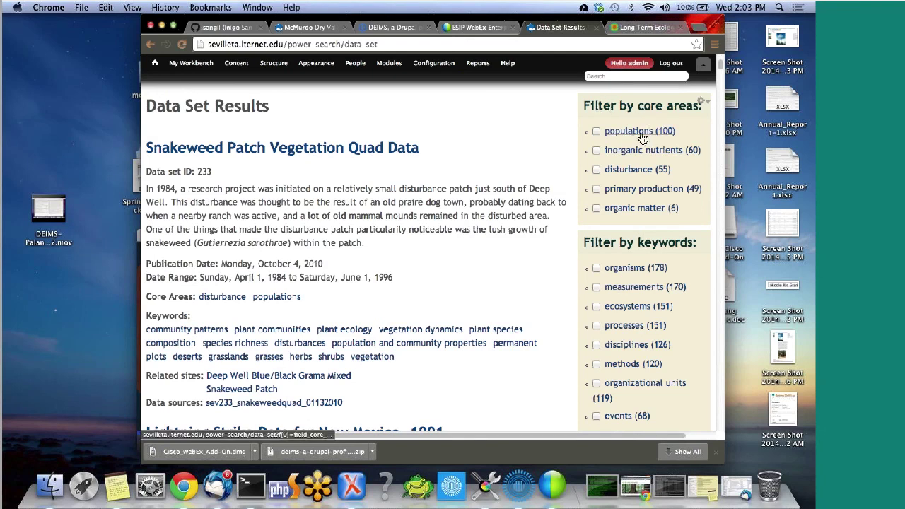
pyautogui.click(596, 131)
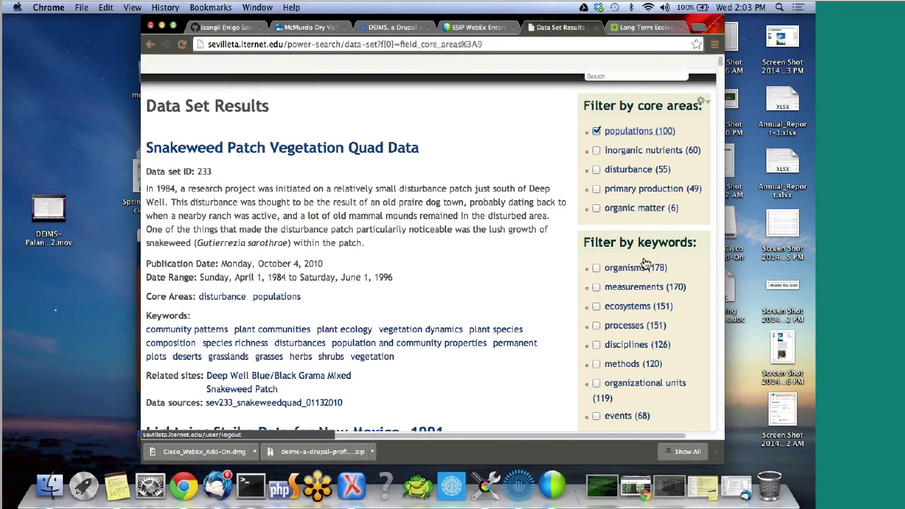
# Examine the filtered data sets and the available filters for keywords, related sites, date range duration and owner/creator.
pyautogui.scroll(-5, 464, 228)
pyautogui.scroll(-2, 465, 225)
pyautogui.scroll(3, 530, 241)
pyautogui.scroll(-6, 596, 247)
pyautogui.scroll(-10, 596, 246)
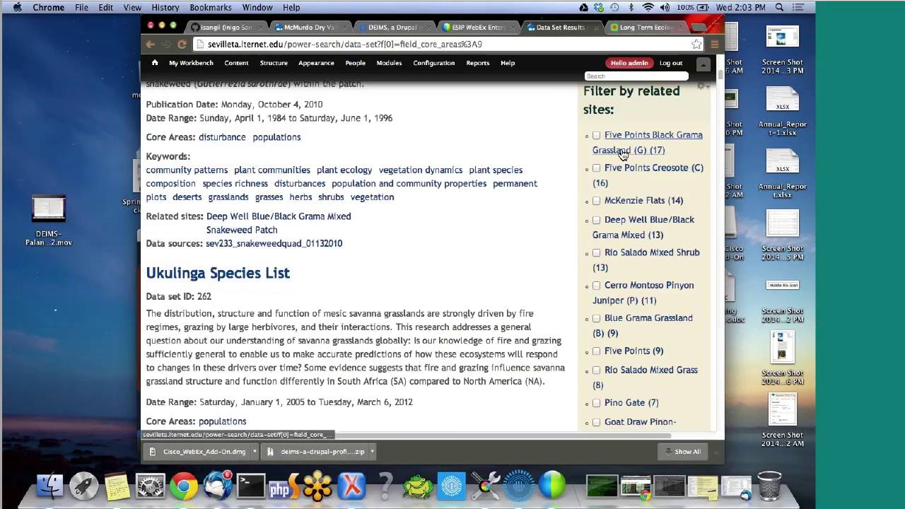
pyautogui.scroll(-7, 631, 228)
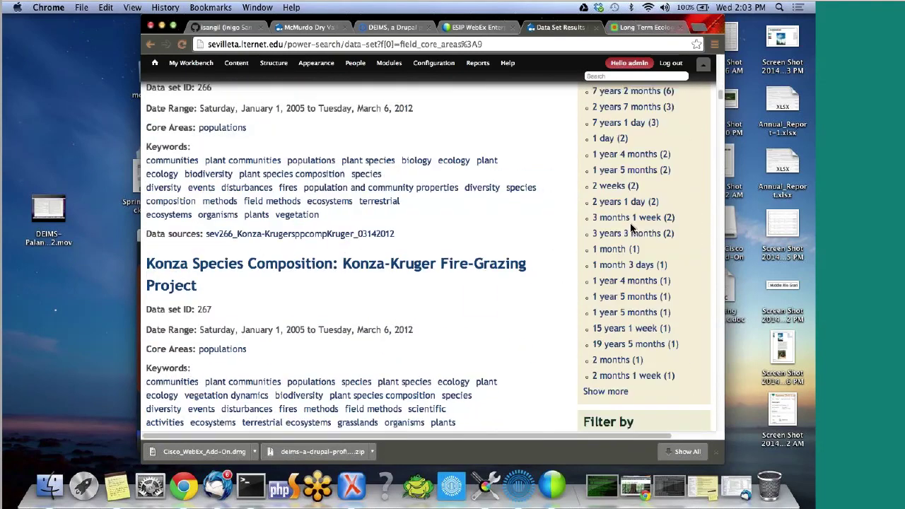
pyautogui.scroll(3, 574, 212)
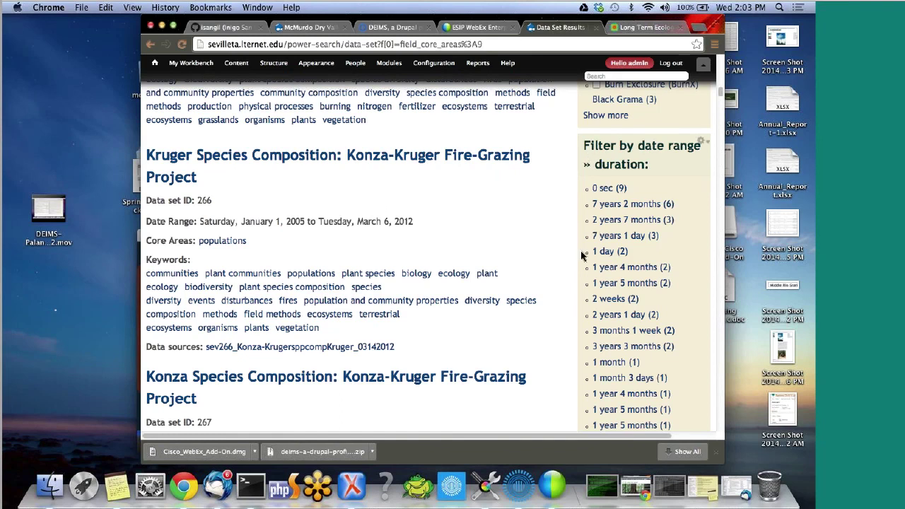
pyautogui.scroll(-5, 577, 254)
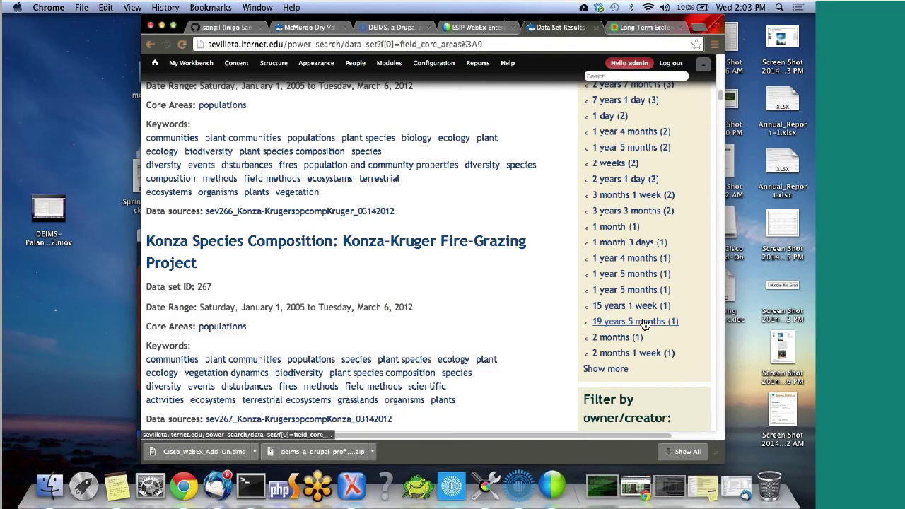
pyautogui.scroll(2, 637, 318)
pyautogui.scroll(-5, 555, 240)
pyautogui.scroll(5, 554, 291)
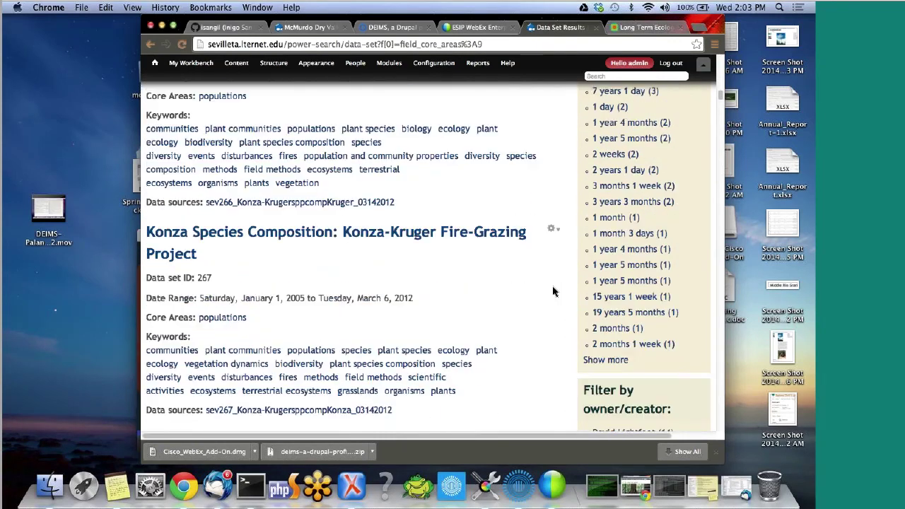
pyautogui.scroll(15, 559, 282)
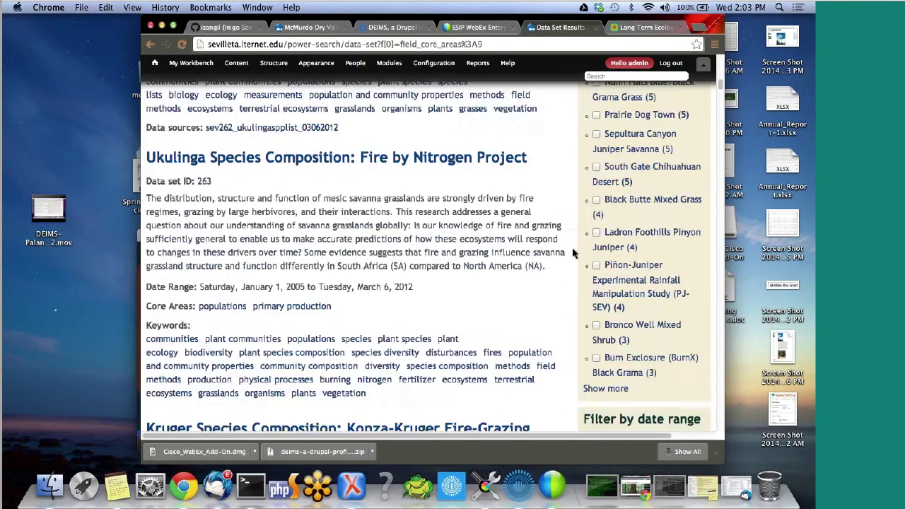
pyautogui.scroll(12, 573, 253)
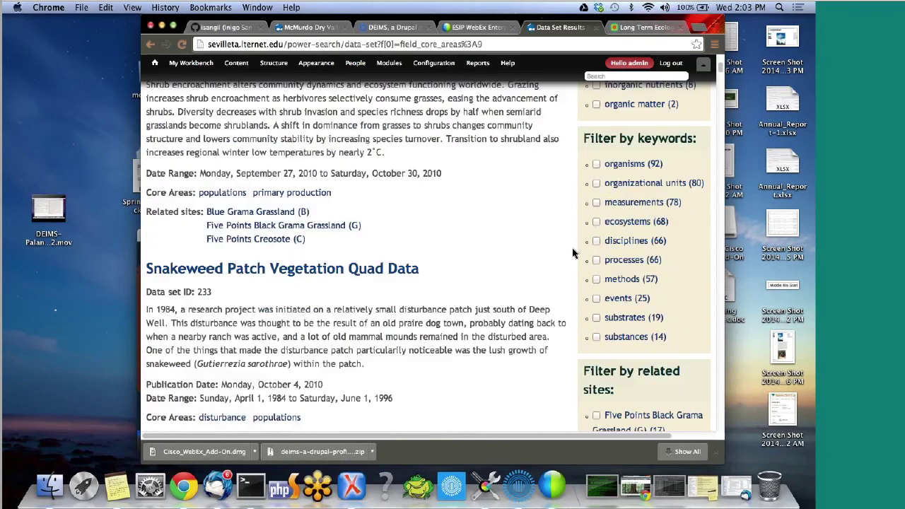